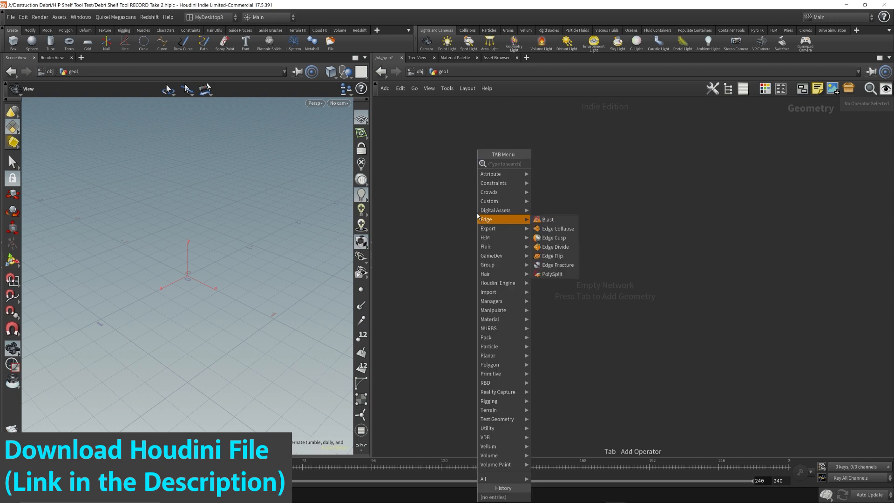
# Add a Test Geometry: Rubber Toy node to the empty geo1 network
pyautogui.write('test')
pyautogui.moveTo(496, 210)
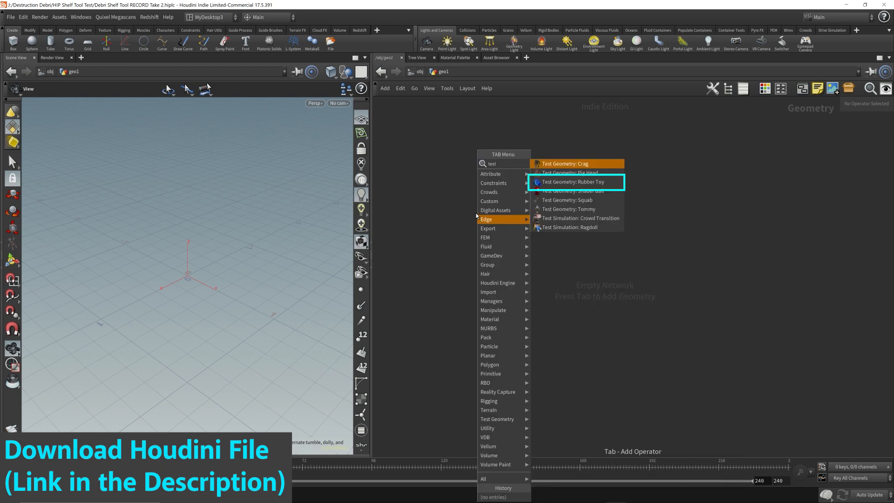
pyautogui.click(585, 183)
pyautogui.click(518, 207)
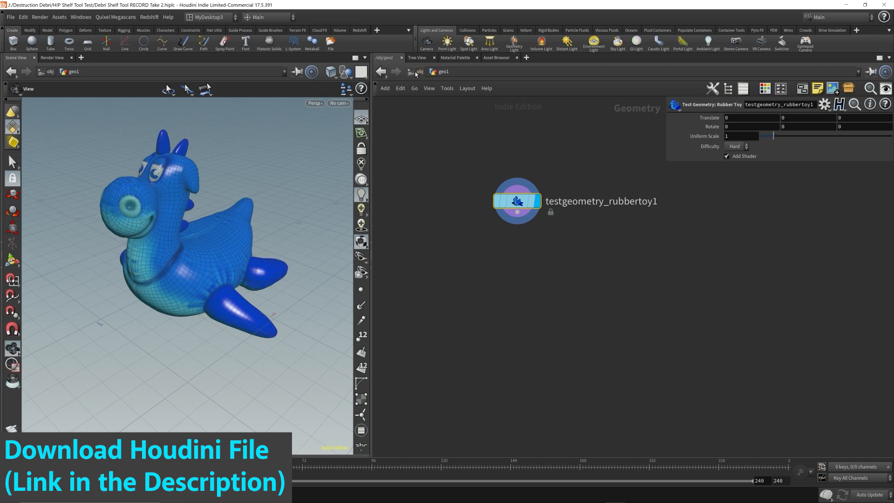
# Go up to the object level and rename the geo1 object as rubber_toy
pyautogui.press('u')
pyautogui.doubleClick(540, 189)
pyautogui.write('rubbe')
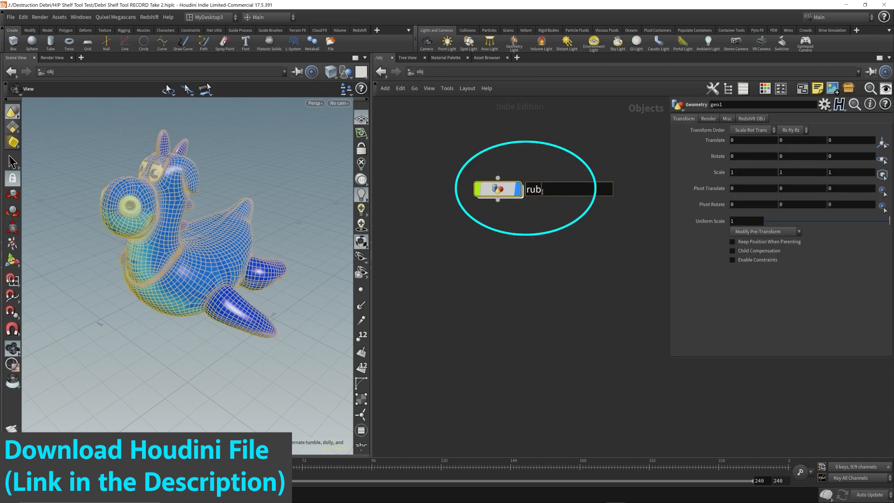
pyautogui.write('r_toy')
pyautogui.press('Return')
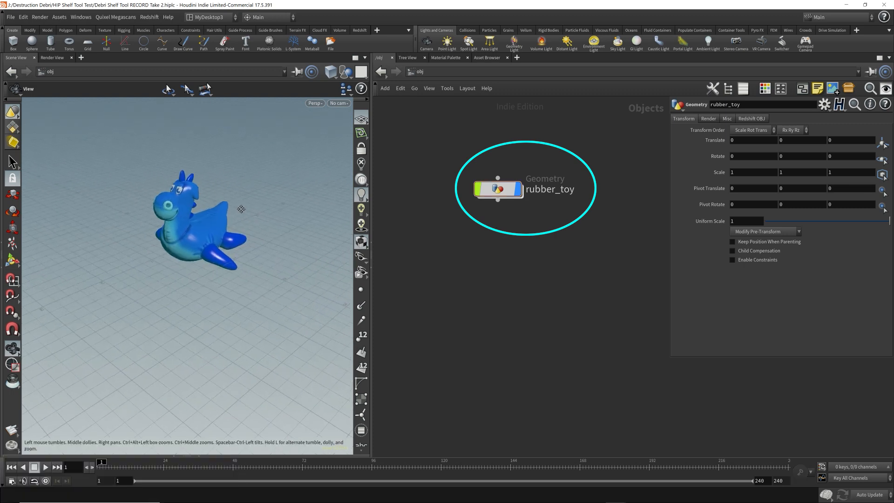
pyautogui.moveTo(240, 209); pyautogui.dragTo(222, 250)
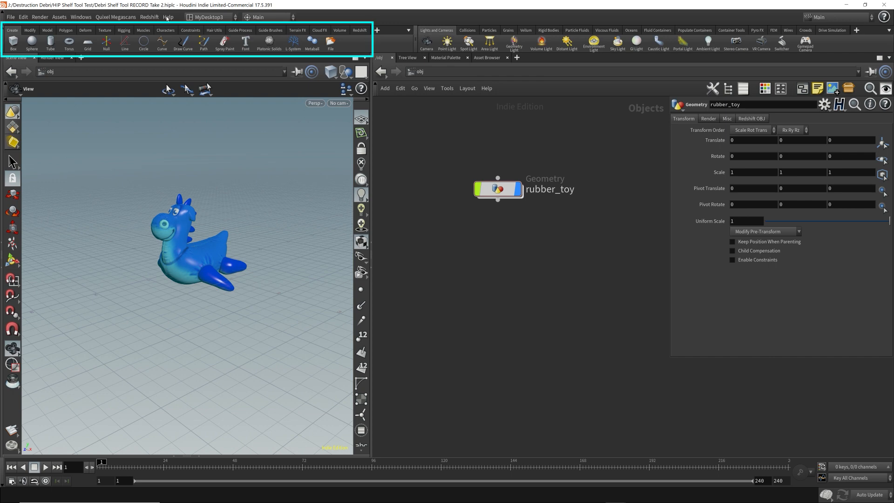
# Fracture the rubber toy into multiple pieces with the Shatter tool from the modelling tools
pyautogui.click(29, 31)
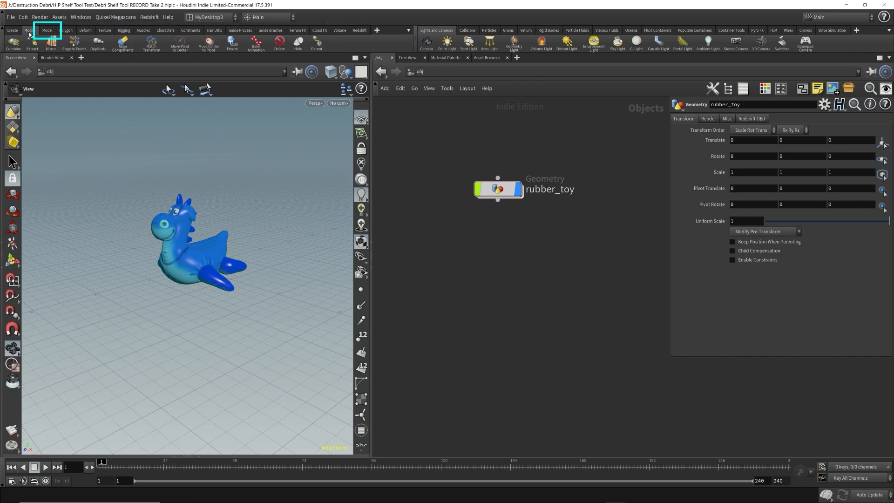
pyautogui.click(50, 31)
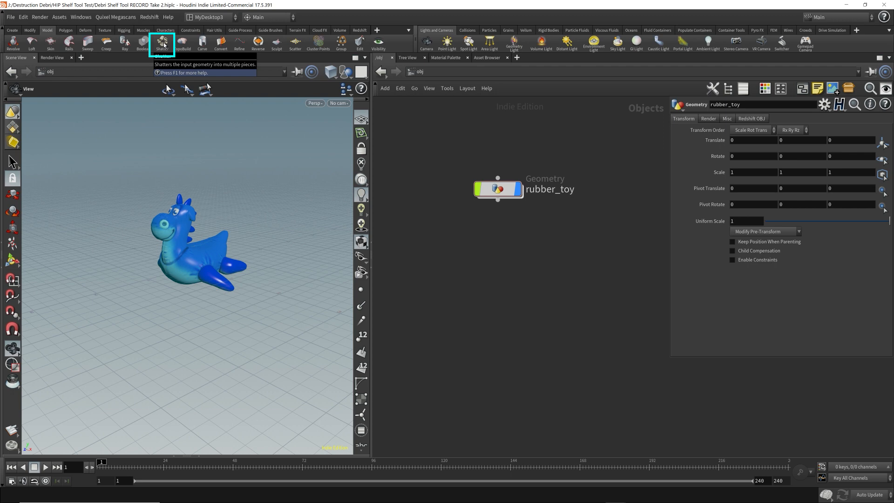
pyautogui.click(163, 45)
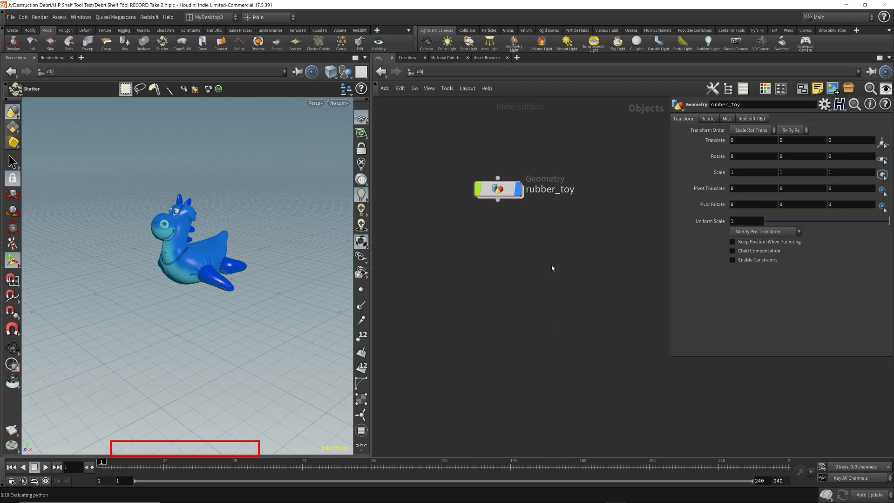
pyautogui.click(514, 269)
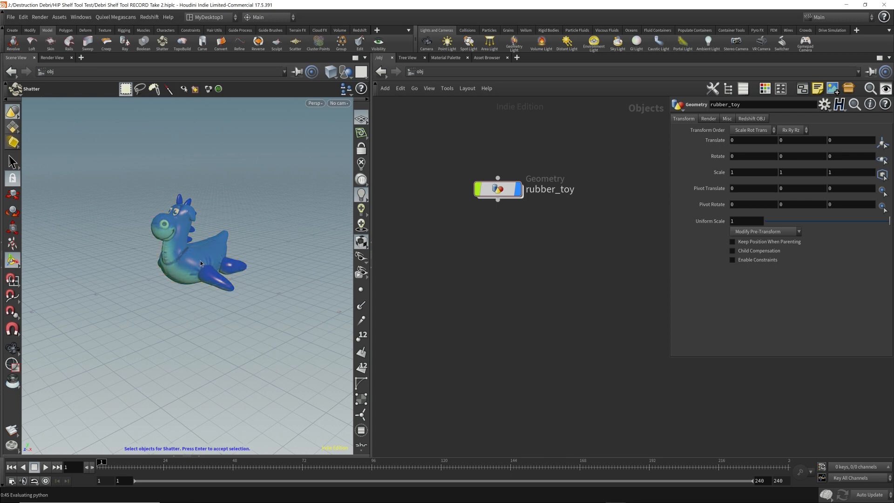
pyautogui.click(200, 261)
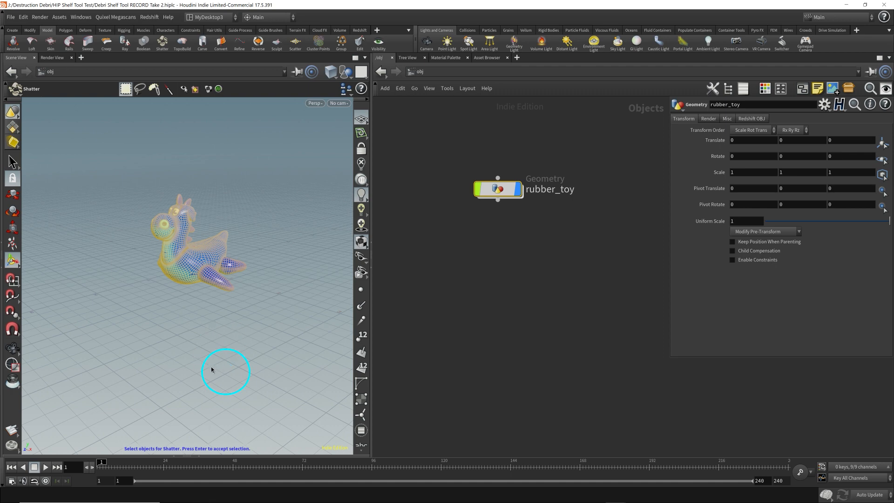
pyautogui.press('Return')
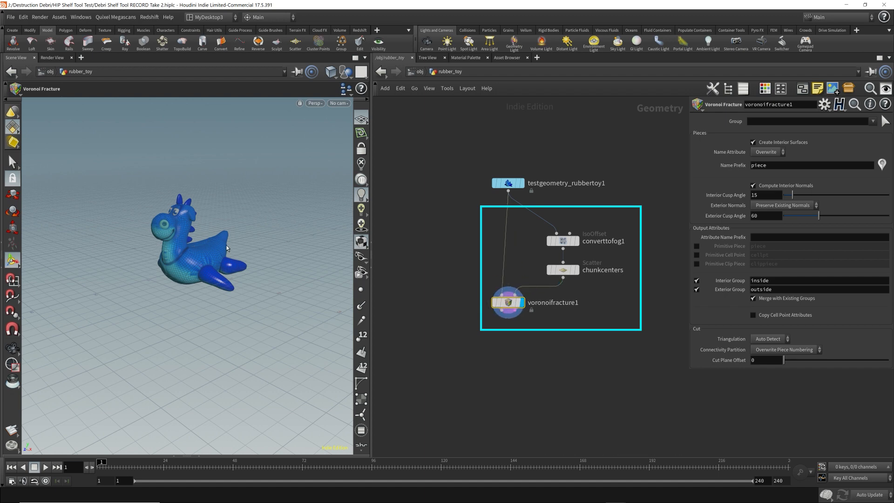
# Examine the fractured rubber toy in wireframe display from several angles, then restore the shaded display
pyautogui.press('Escape')
pyautogui.moveTo(220, 241); pyautogui.dragTo(273, 256)
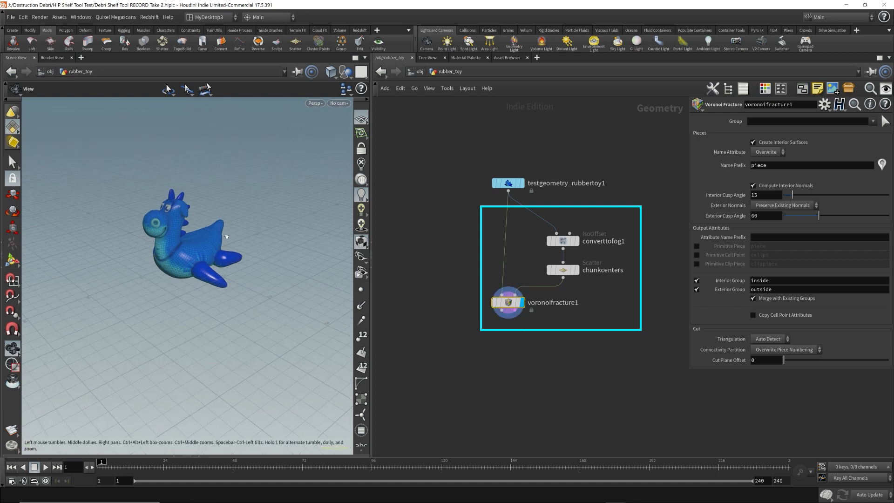
pyautogui.scroll(5, 219, 233)
pyautogui.press('w')
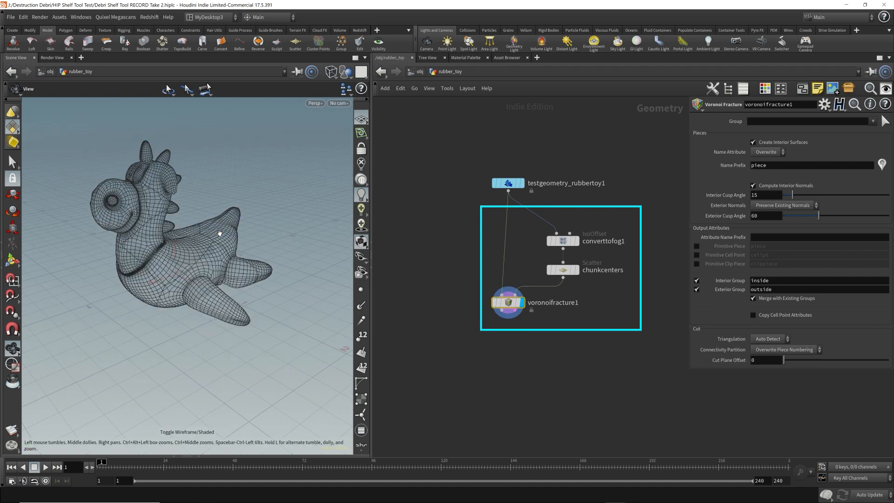
pyautogui.moveTo(190, 264); pyautogui.dragTo(161, 225)
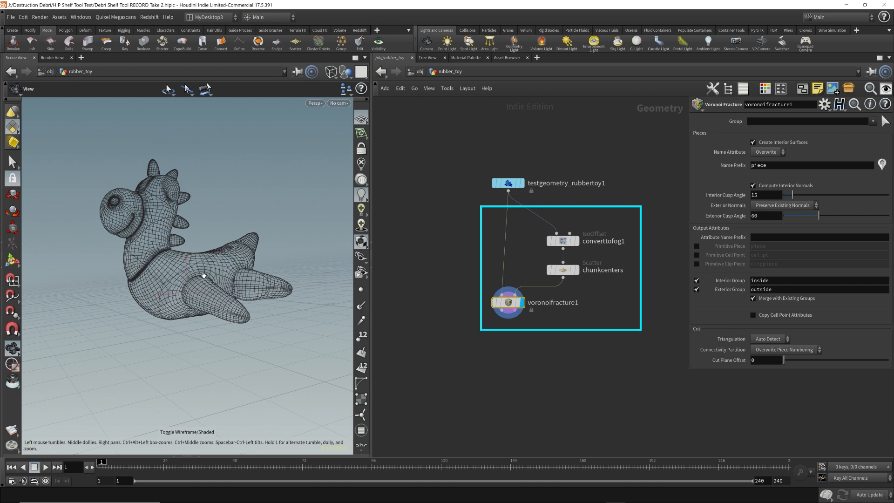
pyautogui.press('w')
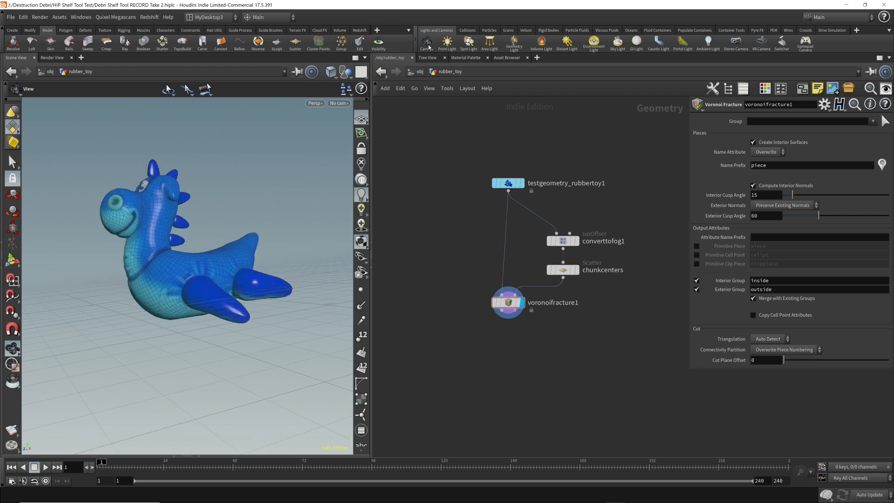
# Return to the object level, deselect everything and bring up the Rigid Bodies tools
pyautogui.click(419, 71)
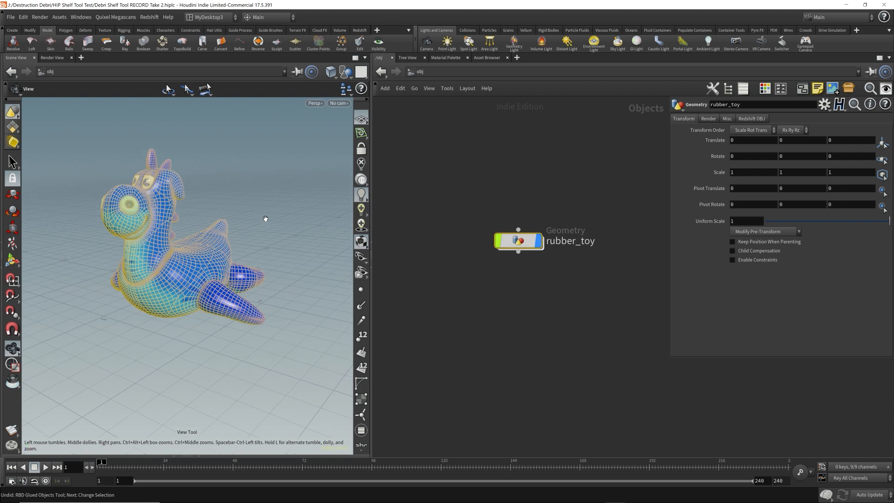
pyautogui.click(564, 201)
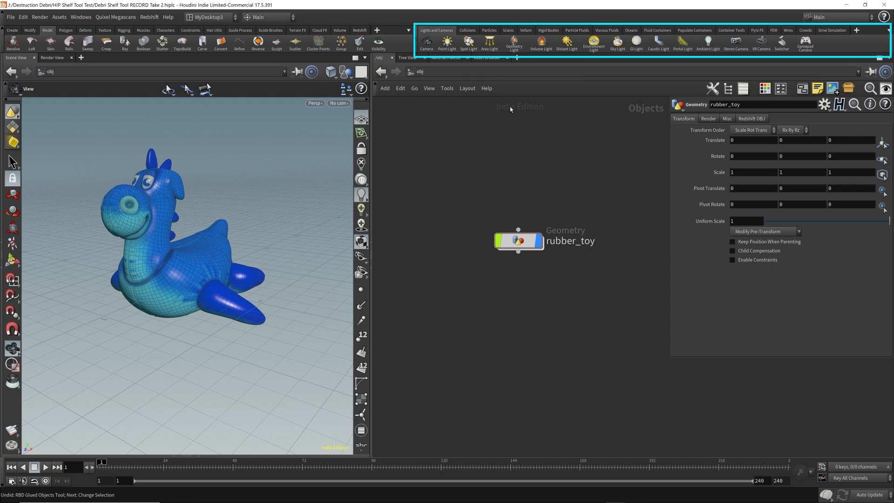
pyautogui.click(547, 31)
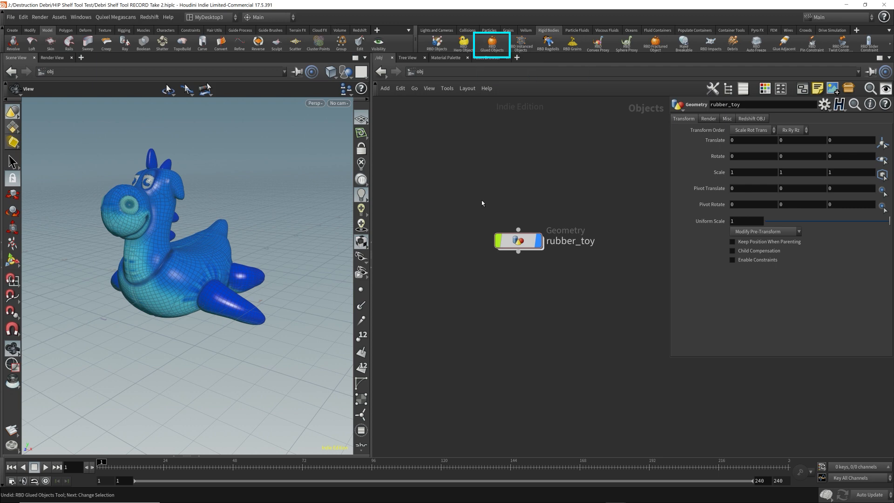
# Select and deselect the rubber_toy object to compare its highlighting in the 3D view
pyautogui.moveTo(465, 189); pyautogui.dragTo(616, 290)
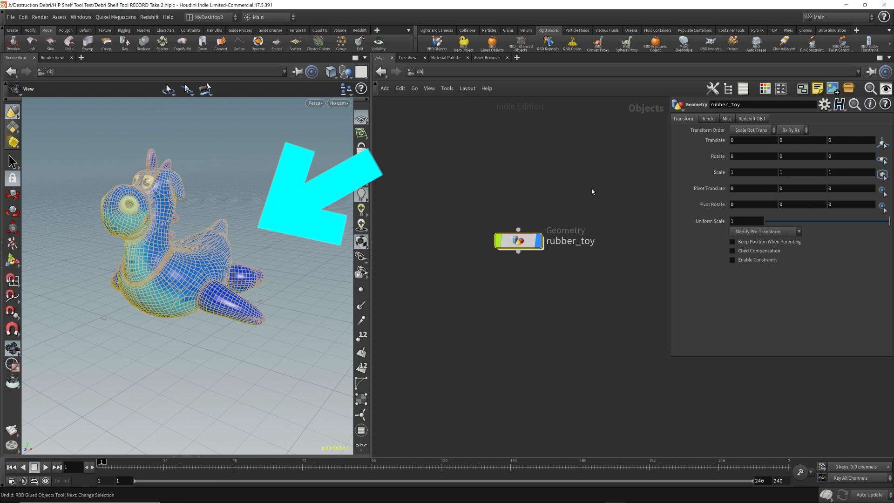
pyautogui.click(548, 179)
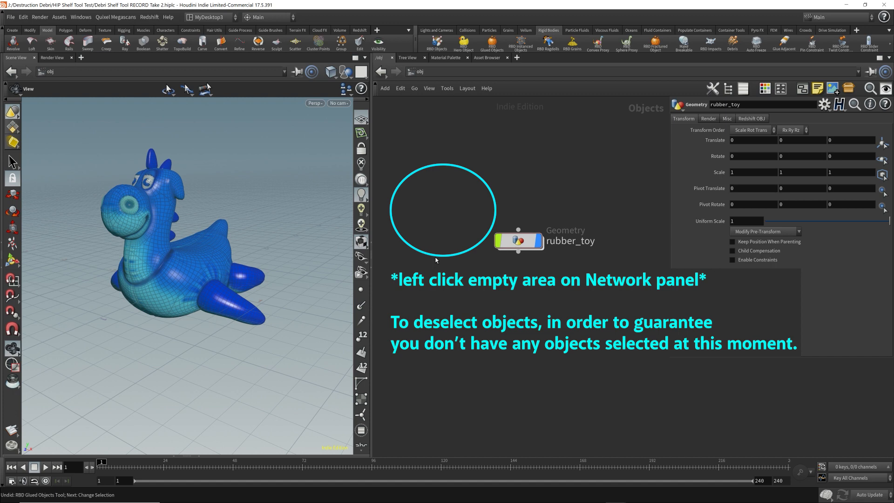
pyautogui.click(521, 246)
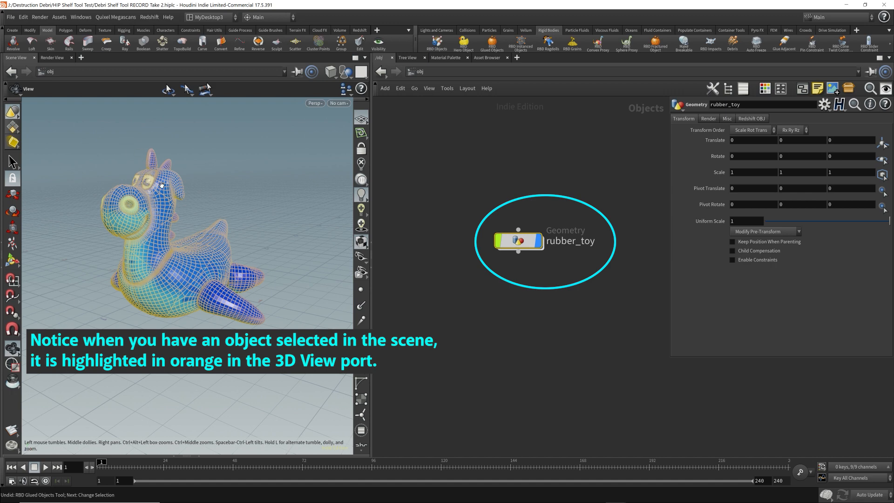
pyautogui.click(442, 223)
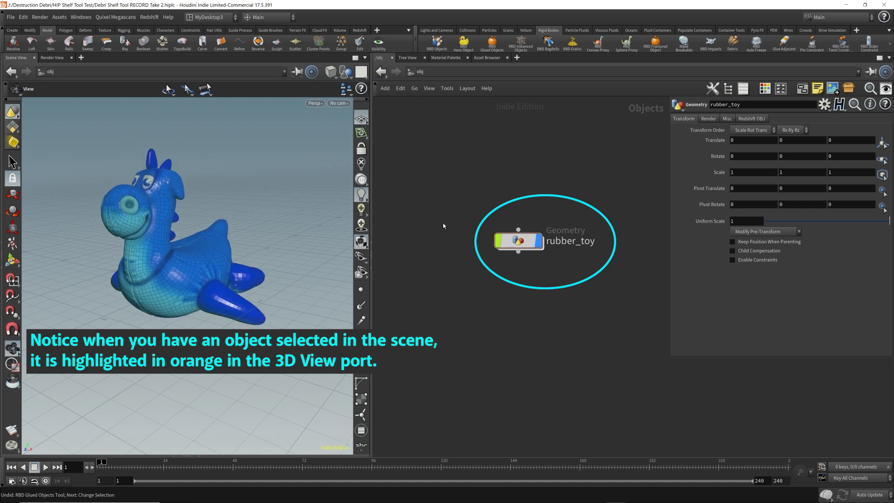
pyautogui.click(528, 247)
pyautogui.click(419, 133)
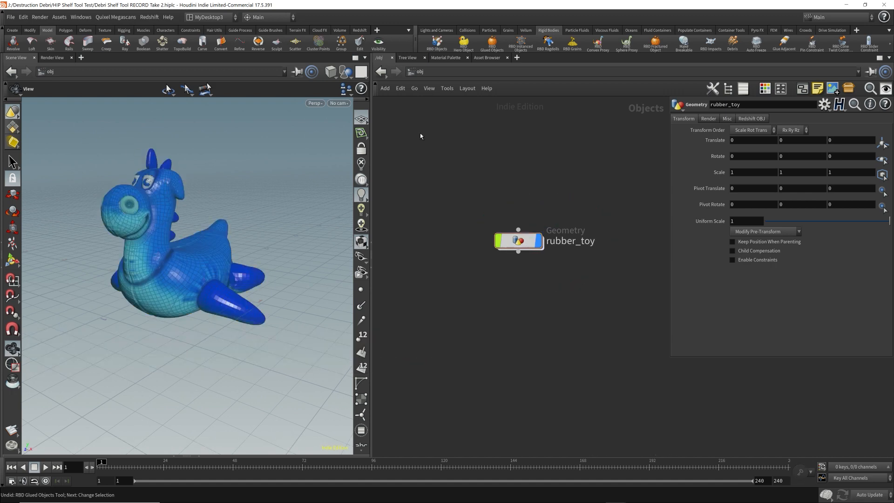
pyautogui.click(512, 240)
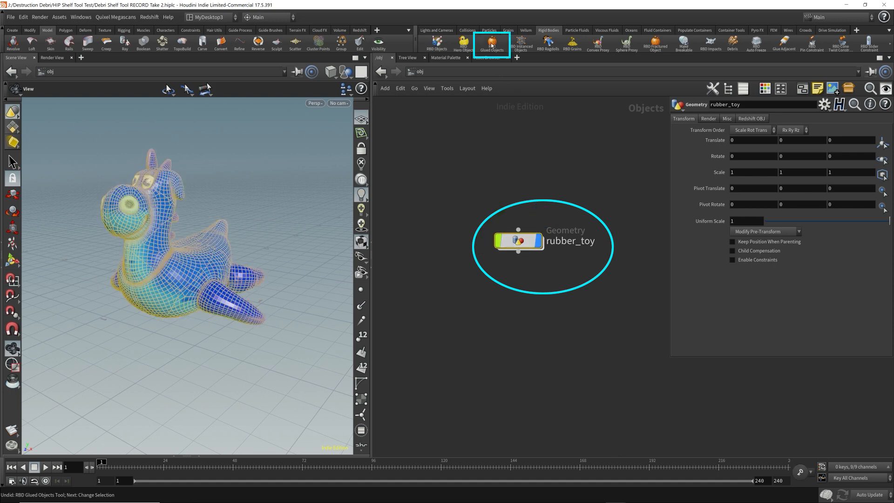
# Starting with nothing selected, run RBD Glued Objects and accept the rubber toy as its object
pyautogui.click(463, 201)
pyautogui.click(492, 43)
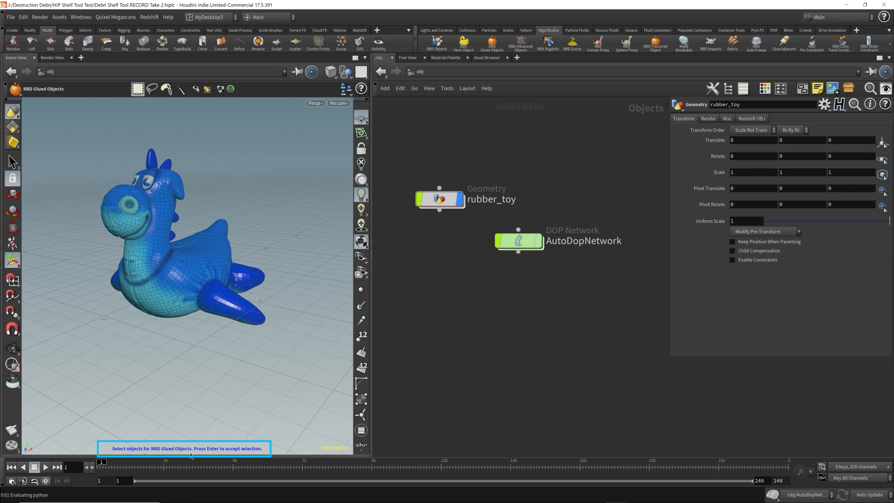
pyautogui.click(186, 265)
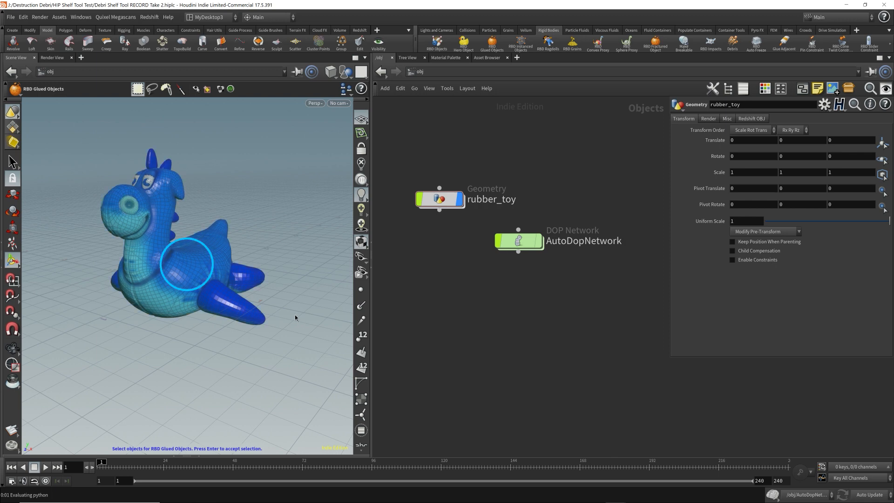
pyautogui.click(189, 261)
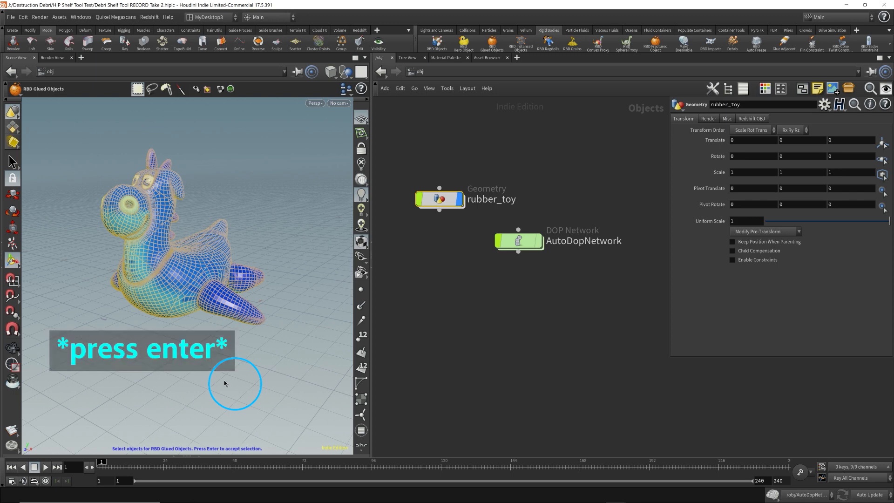
pyautogui.press('Return')
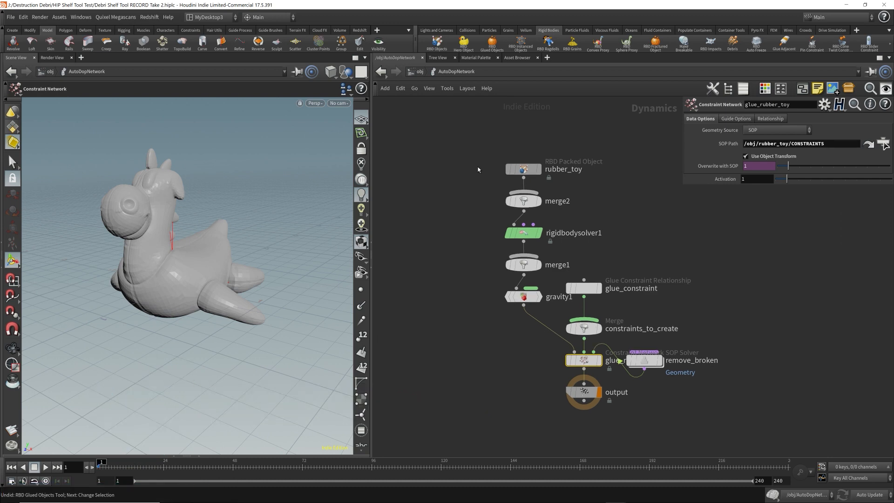
# Return to the object level and add a new Geometry object below AutoDopNetwork
pyautogui.click(422, 72)
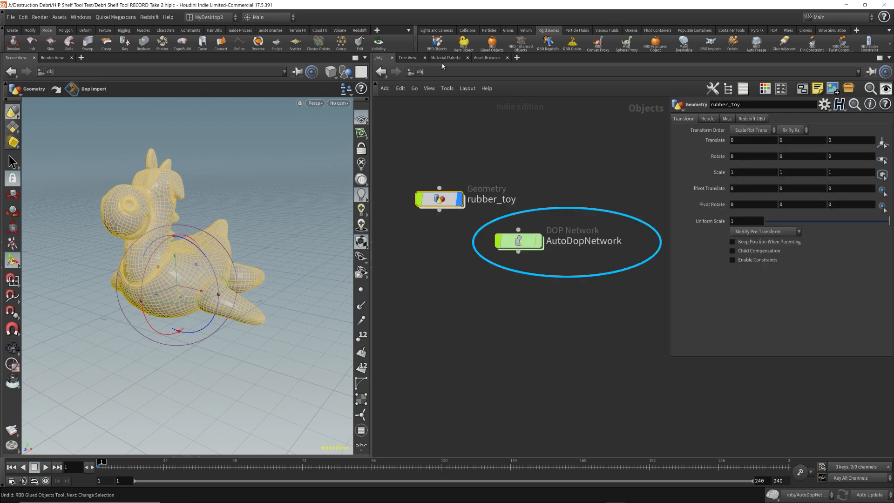
pyautogui.moveTo(503, 273); pyautogui.dragTo(637, 229)
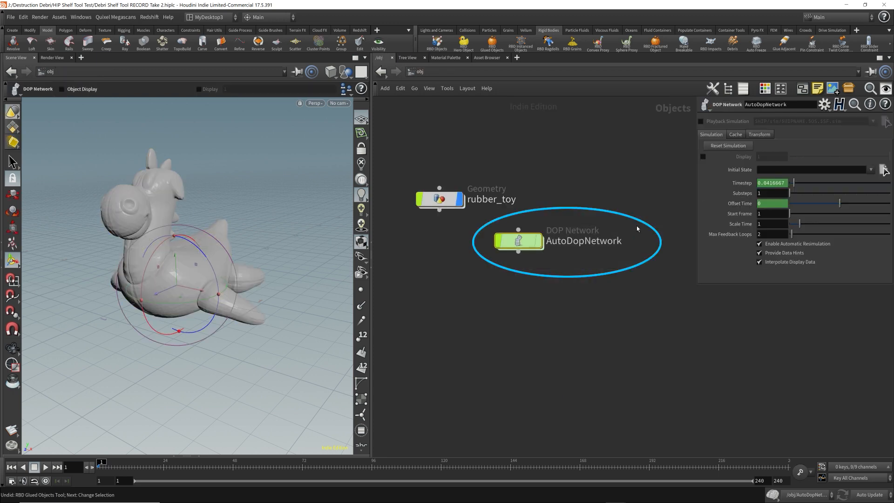
pyautogui.press('Tab')
pyautogui.write('geo')
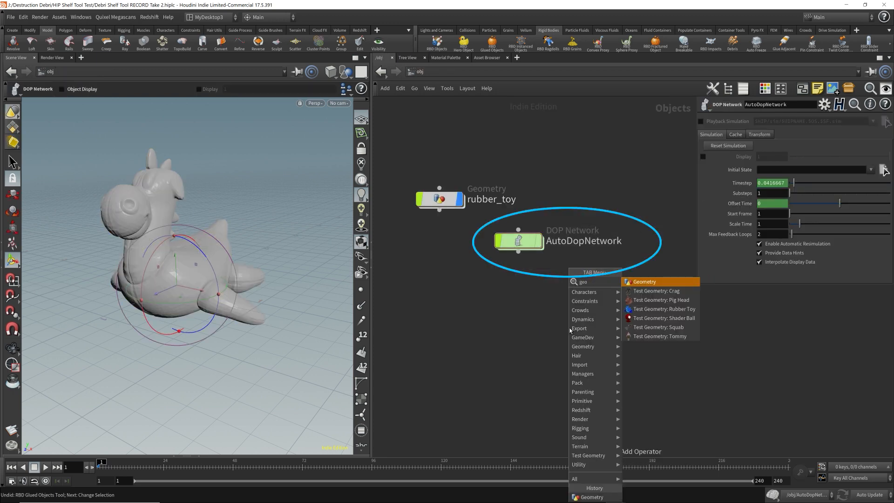
pyautogui.press('Return')
pyautogui.click(521, 312)
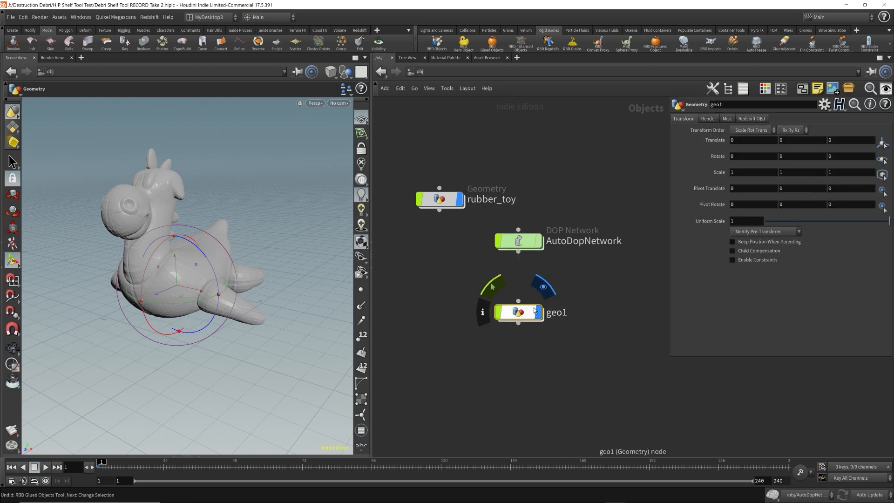
# Enter the geo1 object and place a DOP Network node inside it
pyautogui.doubleClick(524, 314)
pyautogui.press('Tab')
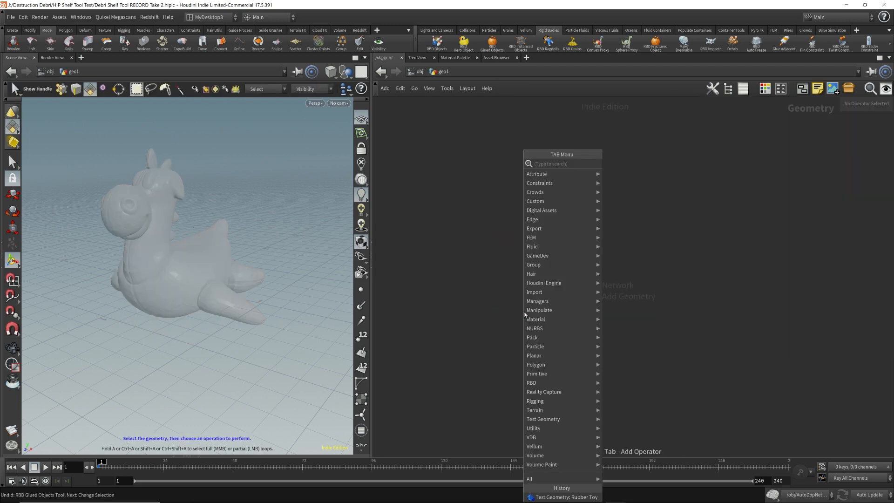
pyautogui.write('dop')
pyautogui.press('Return')
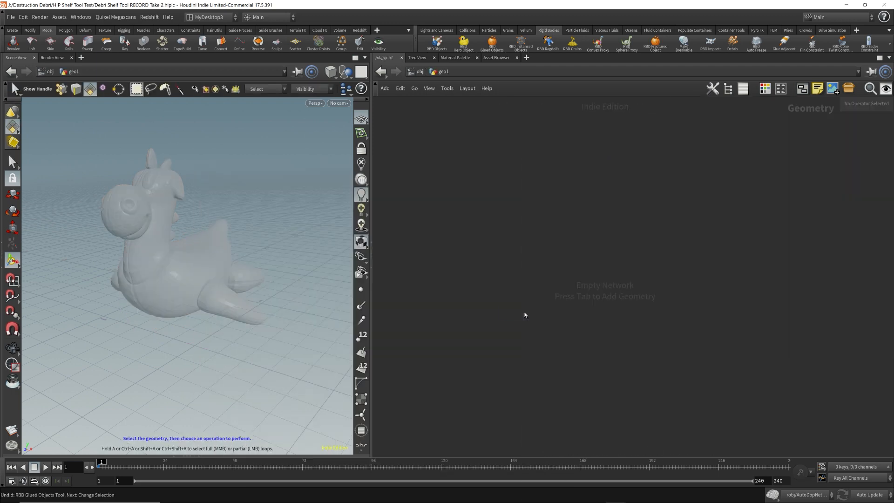
pyautogui.click(523, 311)
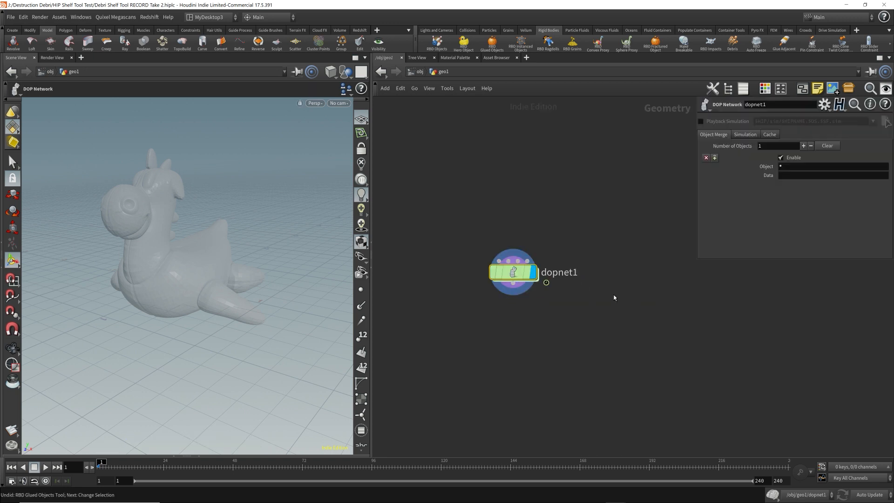
# Compare the network levels by inspecting inside geo1, AutoDopNetwork and dopnet1, then return to the object level
pyautogui.click(418, 73)
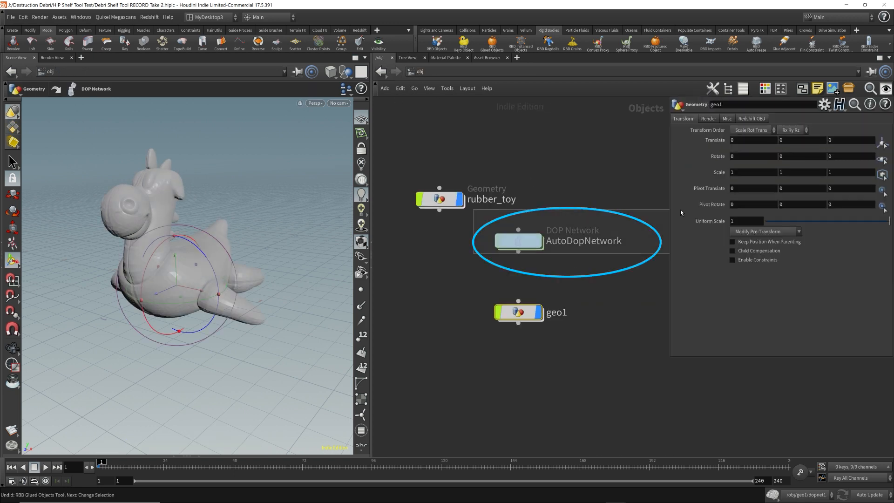
pyautogui.doubleClick(528, 316)
pyautogui.moveTo(469, 307); pyautogui.dragTo(651, 238)
pyautogui.click(419, 72)
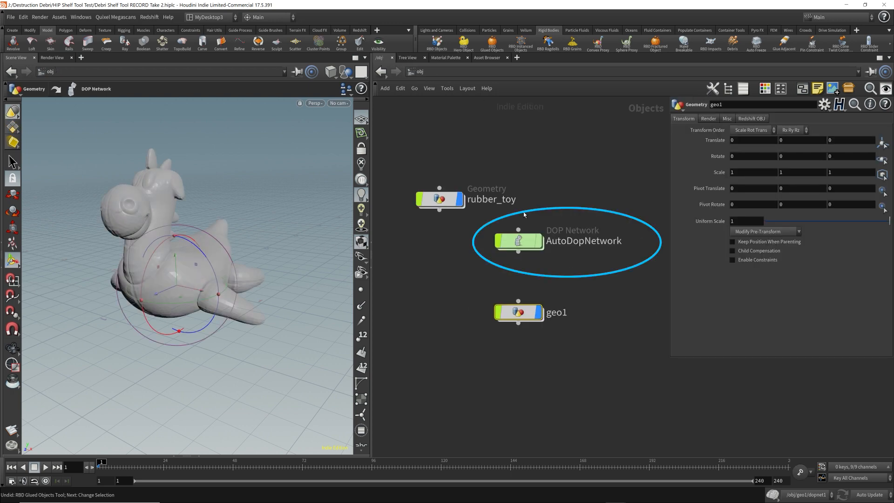
pyautogui.doubleClick(523, 242)
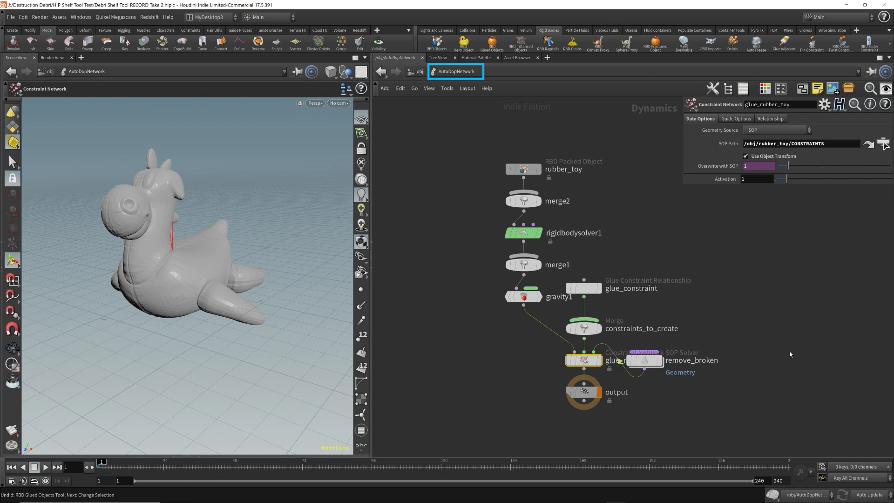
pyautogui.click(419, 71)
pyautogui.moveTo(521, 314)
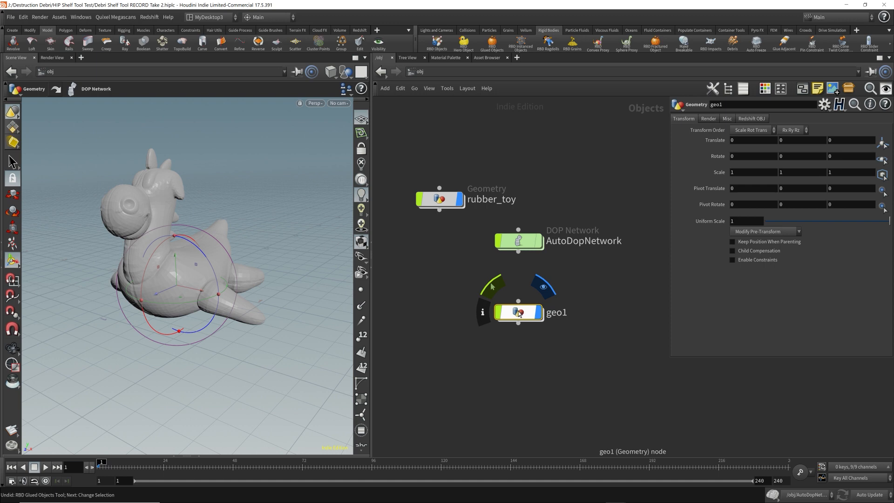
pyautogui.doubleClick(518, 314)
pyautogui.doubleClick(513, 273)
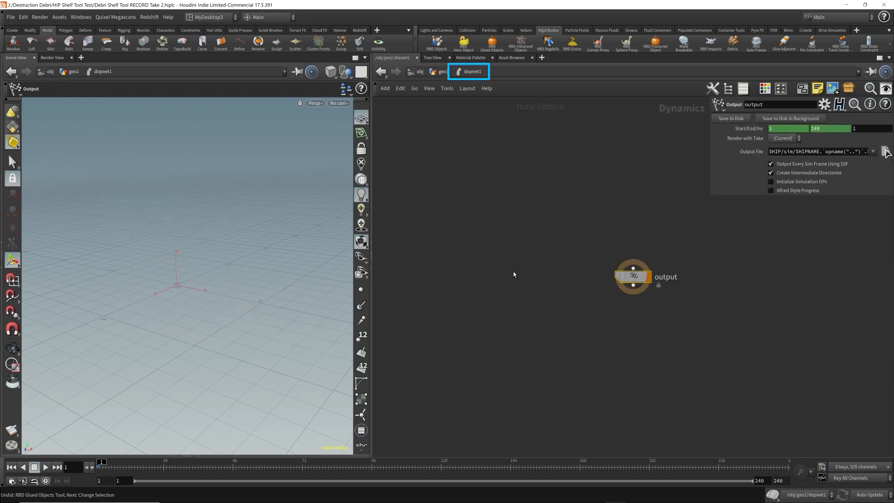
pyautogui.click(442, 72)
pyautogui.click(421, 72)
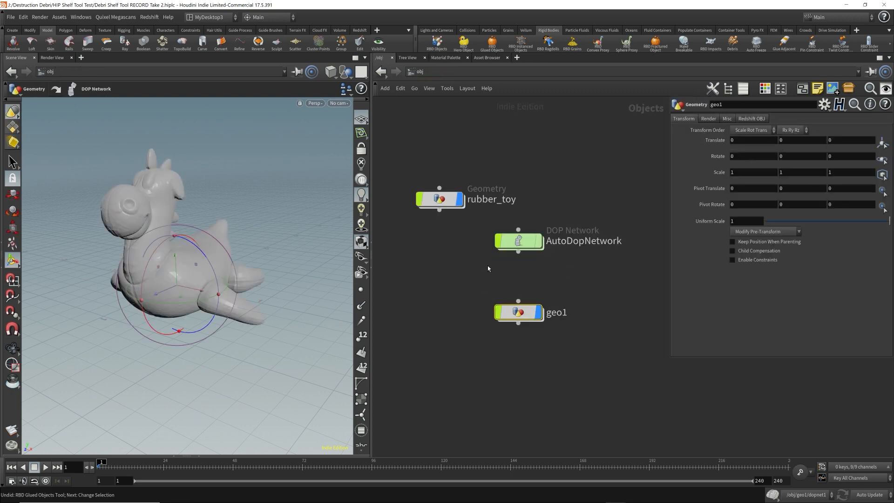
# Delete the geo1 object and keep AutoDopNetwork at the object level
pyautogui.click(518, 240)
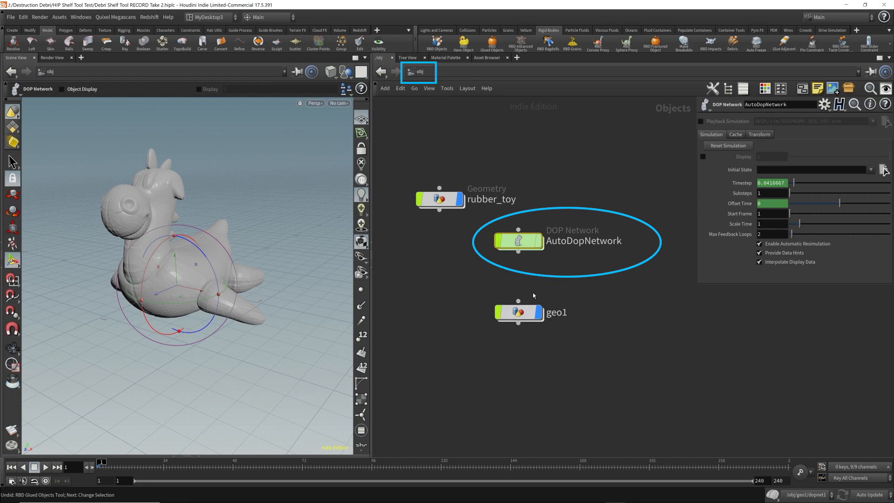
pyautogui.click(518, 312)
pyautogui.press('Delete')
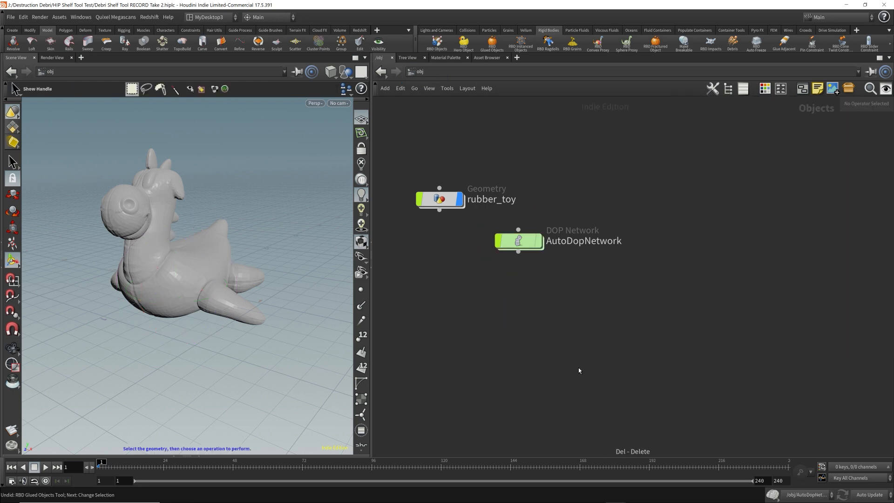
# Move AutoDopNetwork directly below rubber_toy and rename it RBD_SIM
pyautogui.moveTo(518, 241)
pyautogui.mouseDown()
pyautogui.moveTo(459, 241)
pyautogui.moveTo(439, 255)
pyautogui.mouseUp()
pyautogui.doubleClick(486, 256)
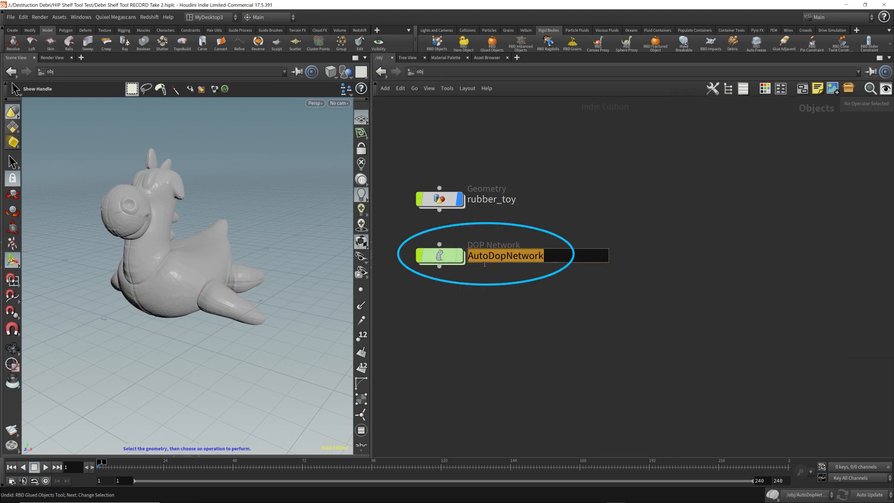
pyautogui.write('RBD_SIM')
pyautogui.press('Return')
# Enter the RBD_SIM network and automatically lay out all of its nodes
pyautogui.press('Return')
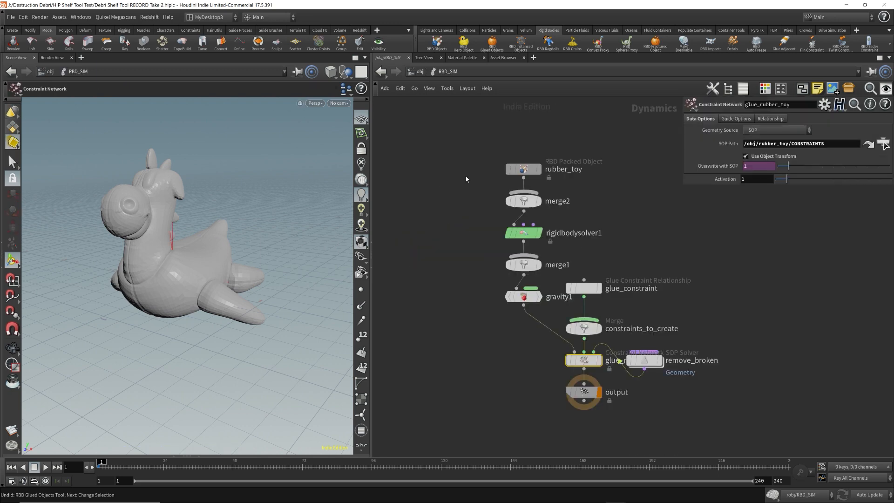
pyautogui.moveTo(638, 245); pyautogui.dragTo(572, 244, button='middle')
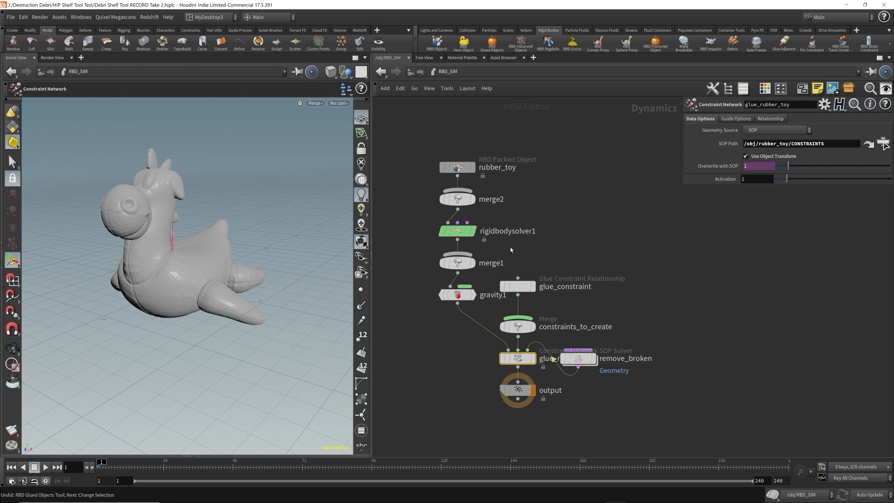
pyautogui.click(591, 248)
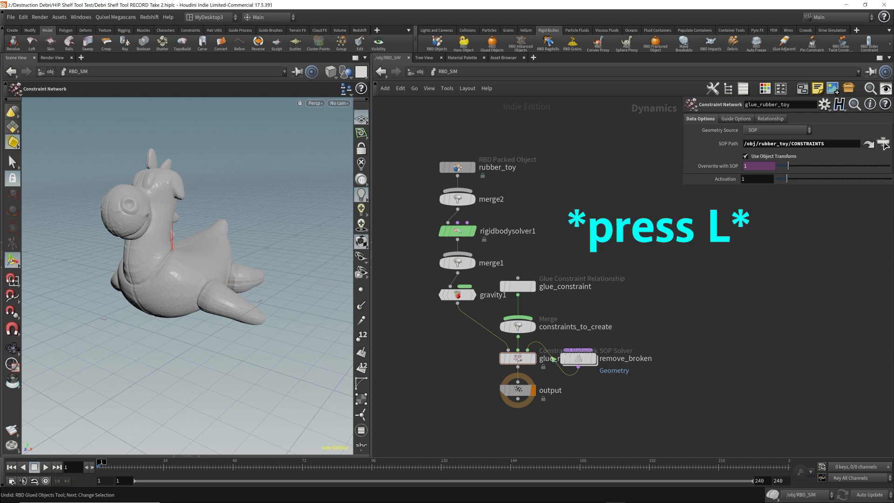
pyautogui.press('l')
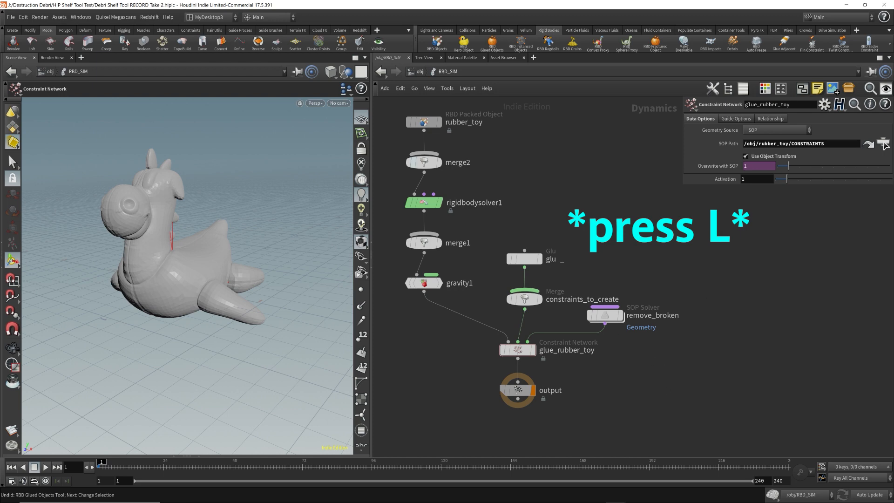
# Widen the network view and align the rubber_toy-to-gravity1 chain above glue_rubber_toy, with the constraint nodes and remove_broken off to one side
pyautogui.moveTo(373, 222); pyautogui.dragTo(300, 223)
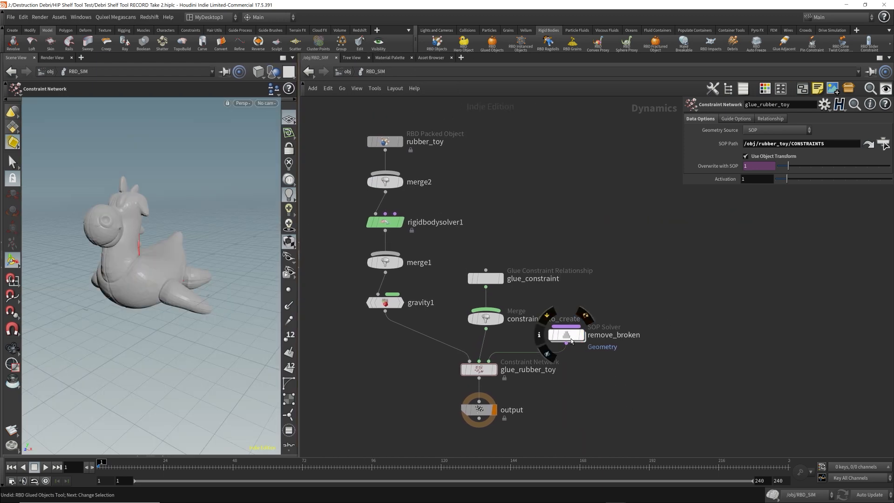
pyautogui.moveTo(561, 340); pyautogui.dragTo(615, 325)
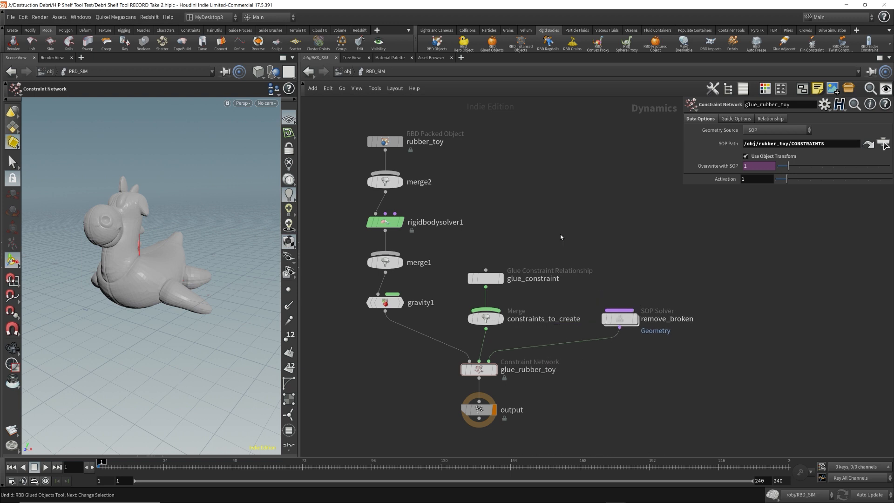
pyautogui.moveTo(467, 226); pyautogui.dragTo(674, 366)
pyautogui.moveTo(329, 103); pyautogui.dragTo(442, 327)
pyautogui.moveTo(392, 298); pyautogui.dragTo(487, 271)
pyautogui.click(610, 205)
pyautogui.moveTo(624, 167); pyautogui.dragTo(595, 192, button='middle')
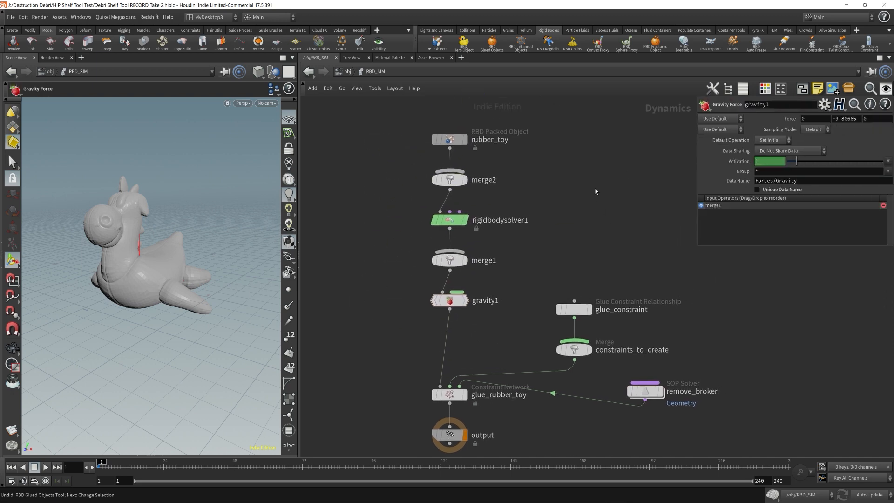
# Inside the rubber_toy object, group the nodes from testgeometry_rubbertoy1 through voronoifracture1 in a network box titled "Shatter"
pyautogui.click(348, 71)
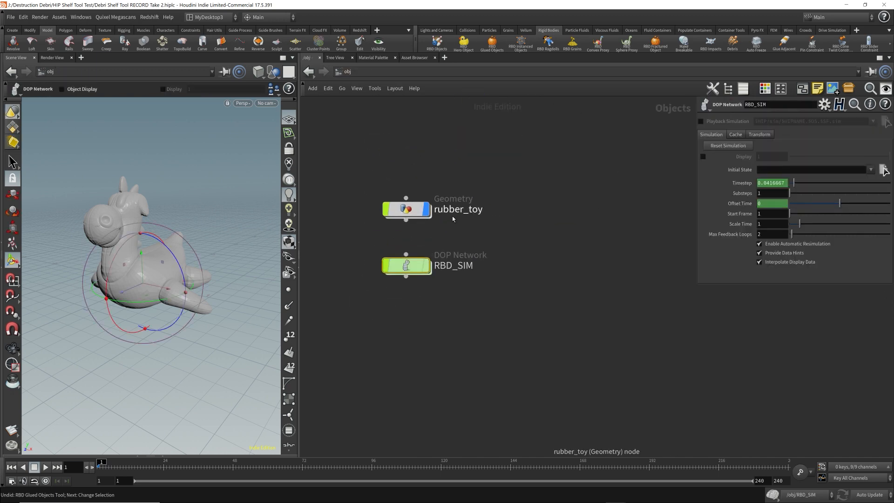
pyautogui.doubleClick(410, 213)
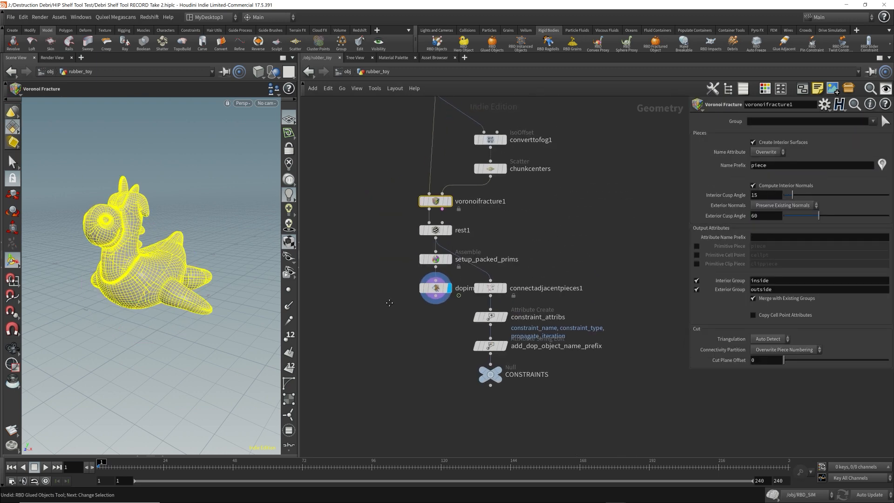
pyautogui.scroll(-2, 429, 326)
pyautogui.moveTo(356, 109); pyautogui.dragTo(527, 221)
pyautogui.click(802, 89)
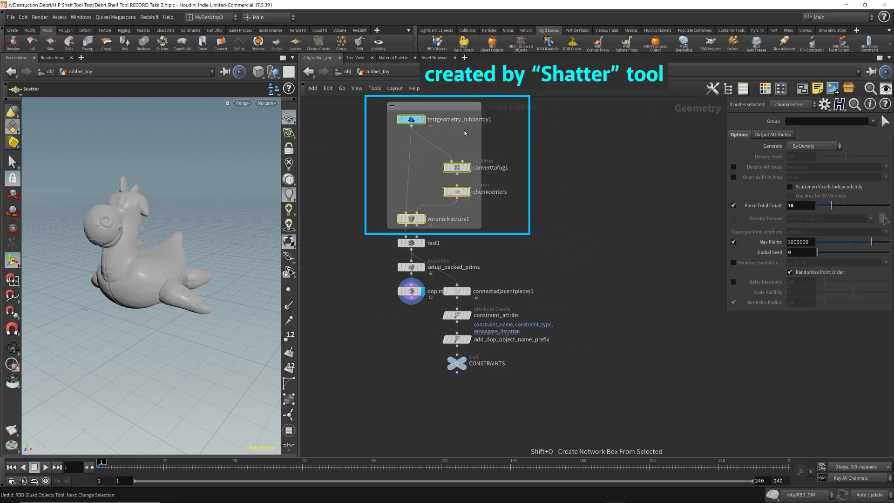
pyautogui.click(442, 106)
pyautogui.write('Shatter')
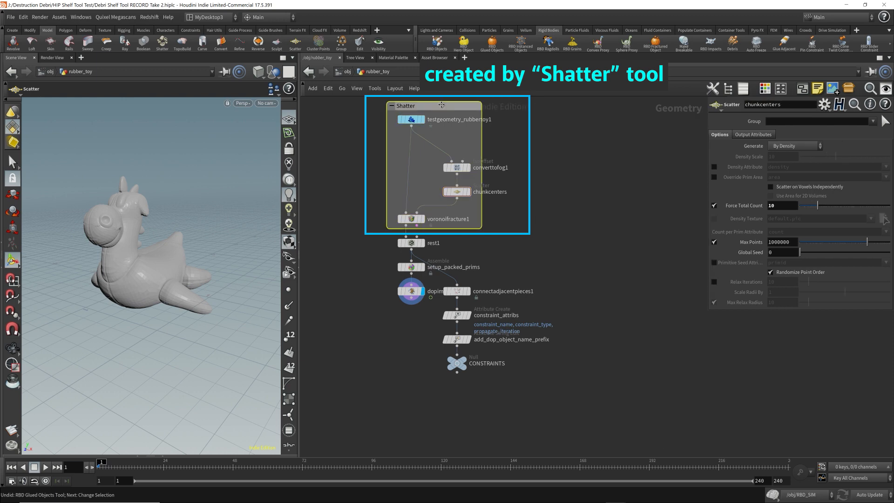
pyautogui.press('Return')
# Group the nodes from rest1 through CONSTRAINTS in a second network box titled "RBD Glued Objects"
pyautogui.moveTo(363, 239); pyautogui.dragTo(537, 406)
pyautogui.hotkey('shift', 'o')
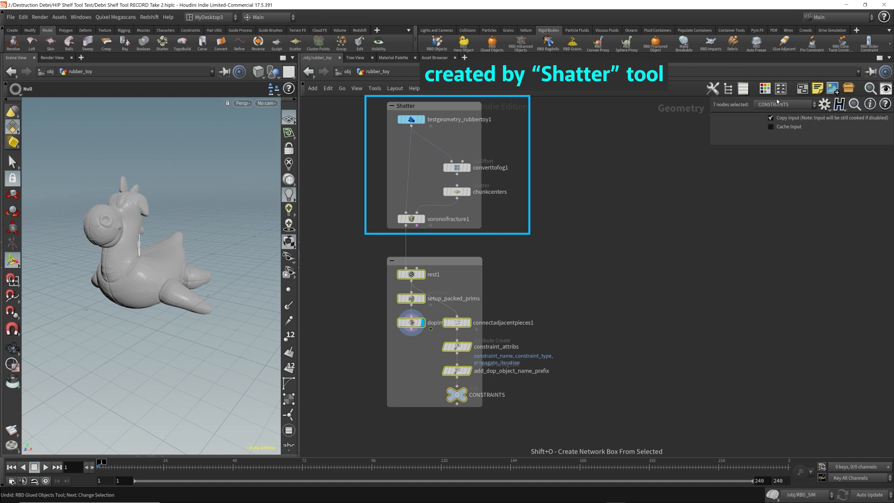
pyautogui.doubleClick(450, 262)
pyautogui.write('RBD Glu')
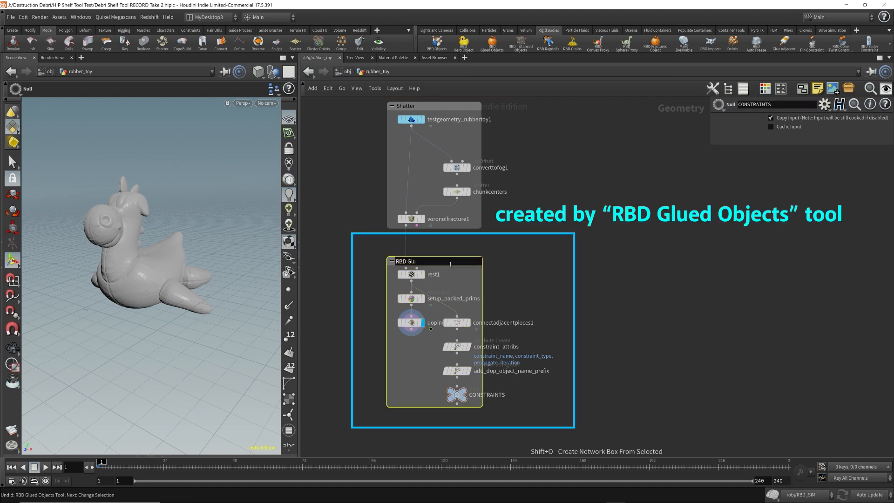
pyautogui.write('ed Objects')
pyautogui.press('Return')
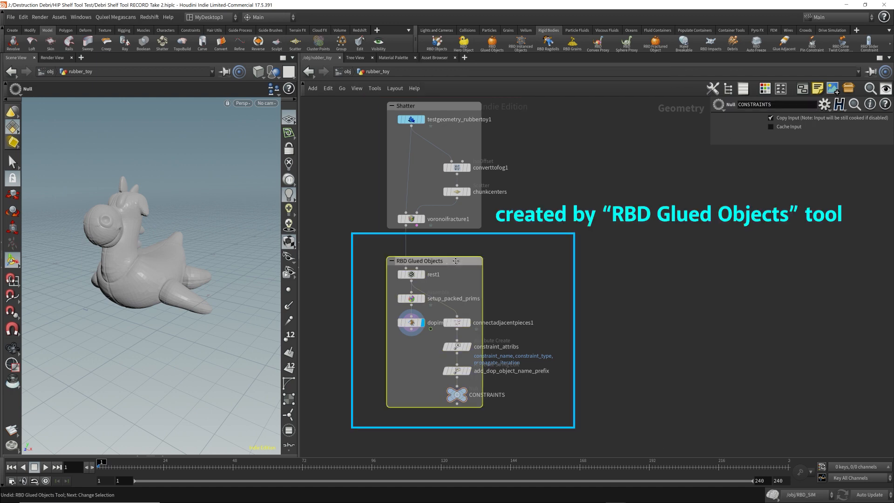
# Widen the RBD Glued Objects box, move the connectadjacentpieces1-to-CONSTRAINTS branch away from dopimport1, and keep its four nodes selected
pyautogui.moveTo(484, 387); pyautogui.dragTo(578, 388)
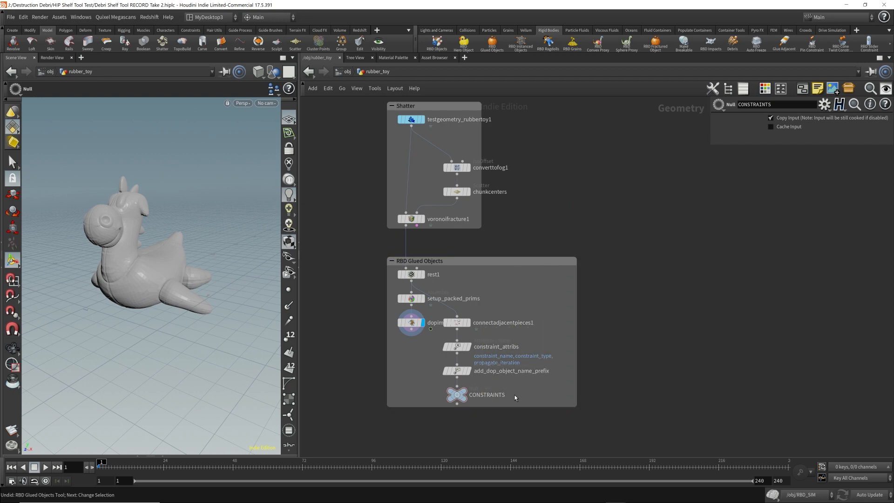
pyautogui.moveTo(515, 395); pyautogui.dragTo(525, 302)
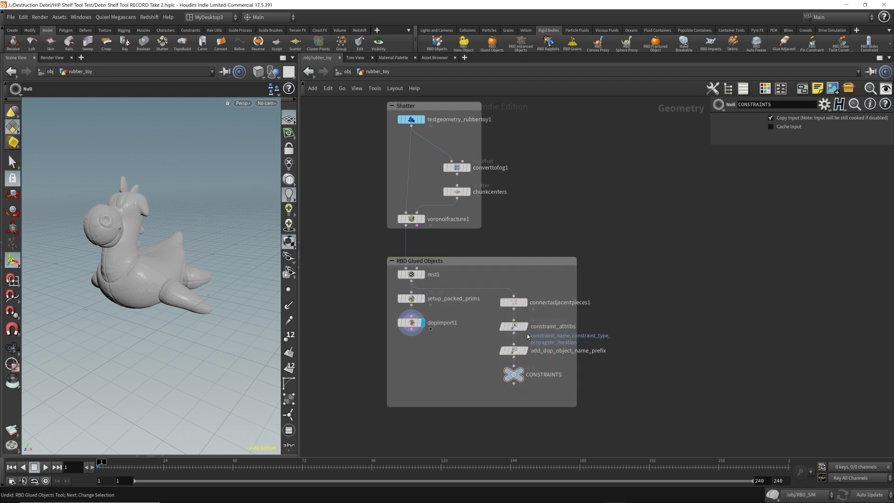
pyautogui.hotkey('shift', 'o')
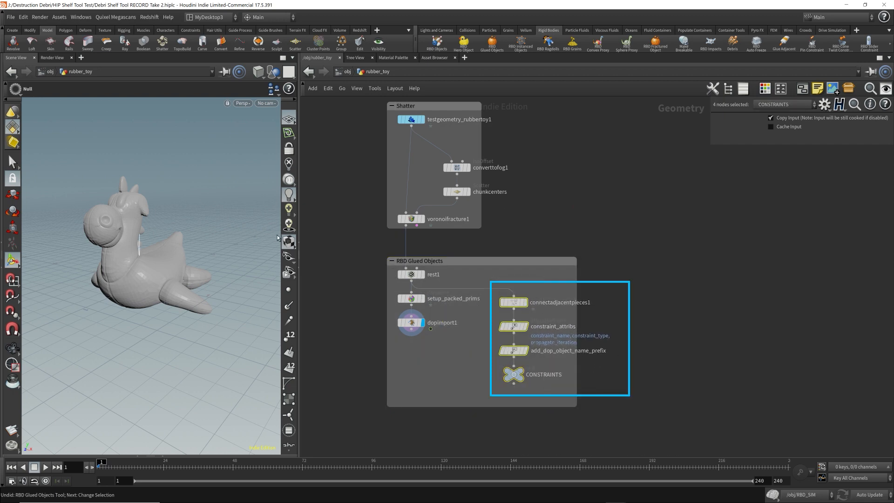
# Switch the 3D view to wireframe and display connectadjacentpieces1 with rest1 templated over its constraint lines
pyautogui.press('space')
pyautogui.moveTo(191, 239)
pyautogui.mouseDown()
pyautogui.moveTo(183, 237)
pyautogui.moveTo(180, 260)
pyautogui.mouseUp()
pyautogui.press('w')
pyautogui.click(524, 302)
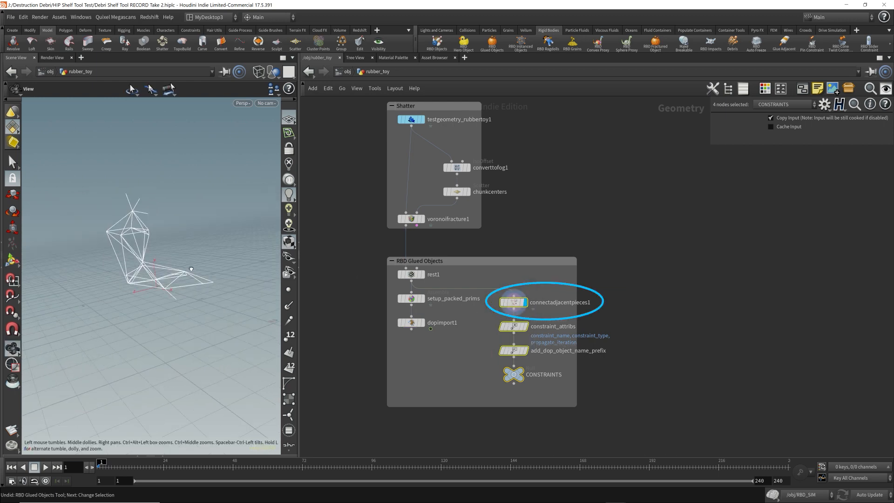
pyautogui.click(420, 274)
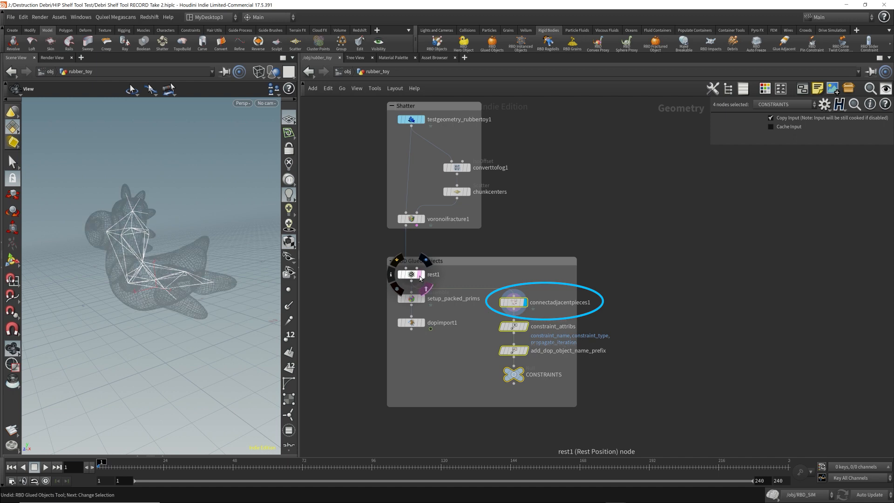
pyautogui.moveTo(128, 278); pyautogui.dragTo(186, 298)
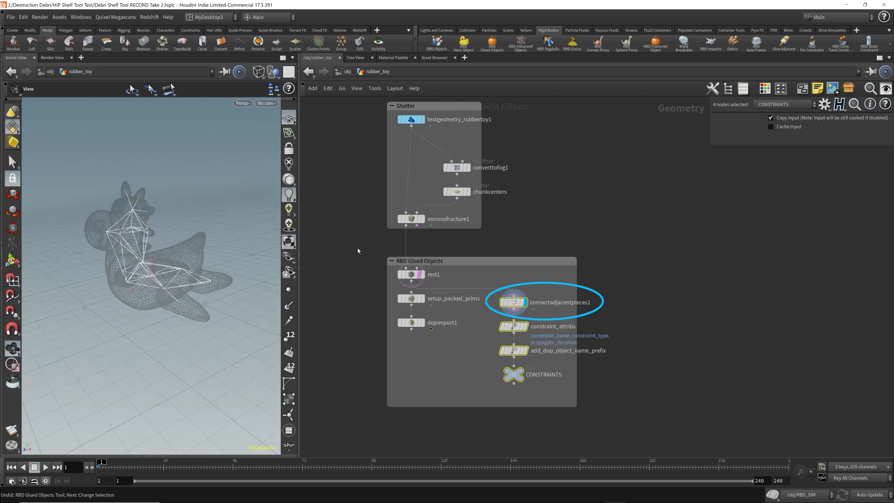
# Examine the Force Total Count on chunkcenters, and the settings and primitive count of connectadjacentpieces1
pyautogui.click(456, 192)
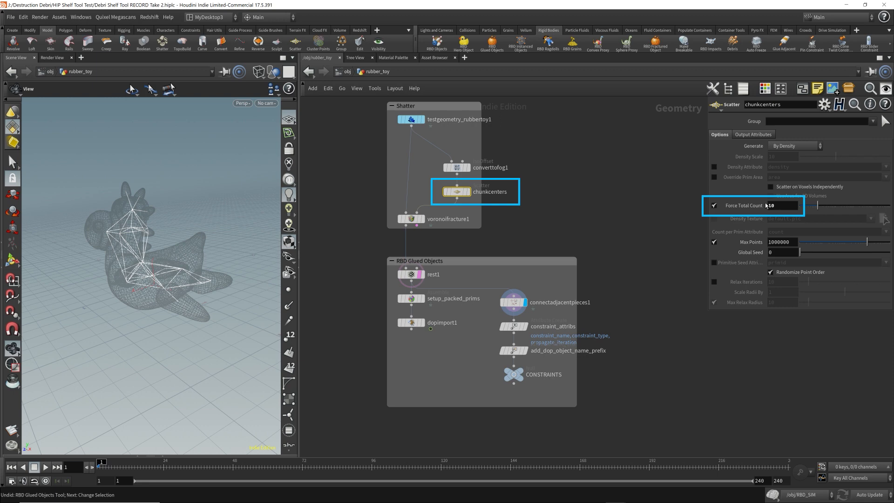
pyautogui.click(513, 302)
pyautogui.moveTo(140, 233); pyautogui.dragTo(102, 233)
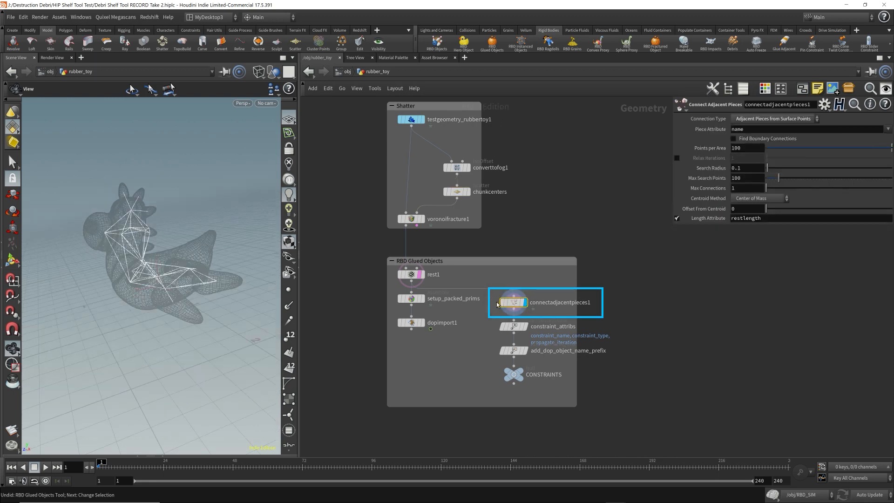
pyautogui.moveTo(502, 306)
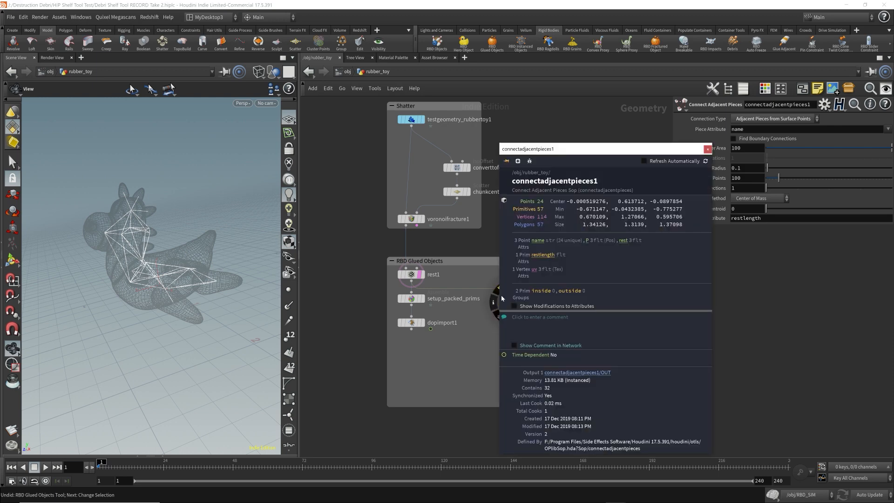
pyautogui.click(494, 303)
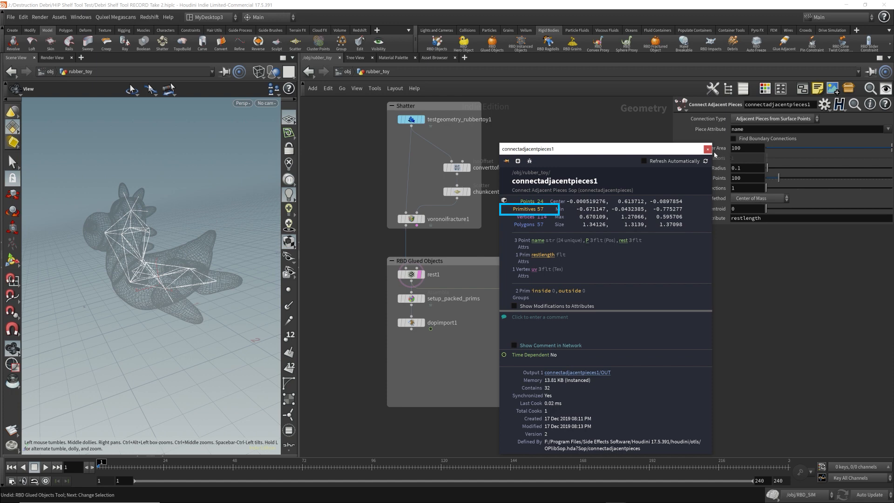
pyautogui.click(706, 150)
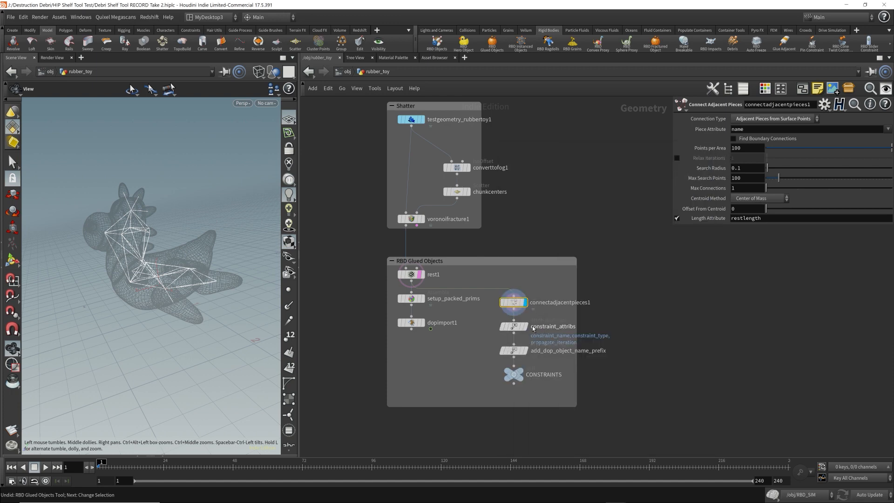
# Examine the settings of constraint_attribs, add_dop_object_name_prefix and CONSTRAINTS, displaying them in turn, and select the whole four-node constraint branch
pyautogui.moveTo(526, 329)
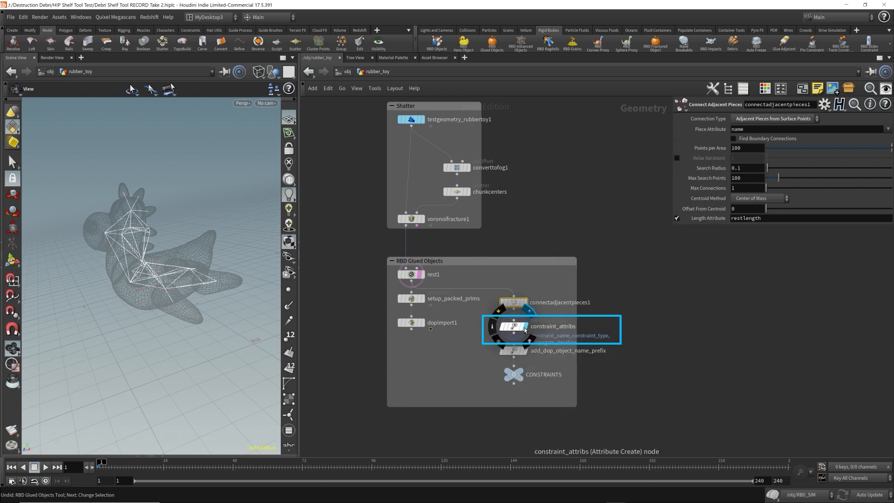
pyautogui.click(516, 327)
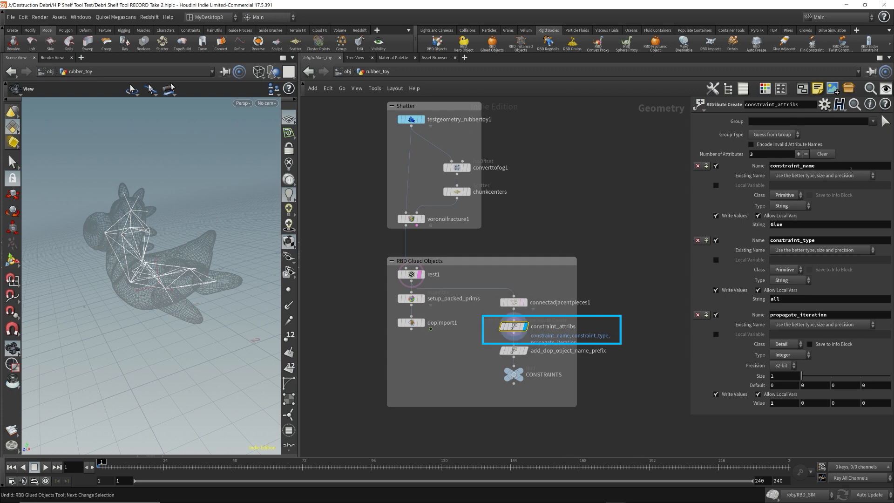
pyautogui.click(514, 351)
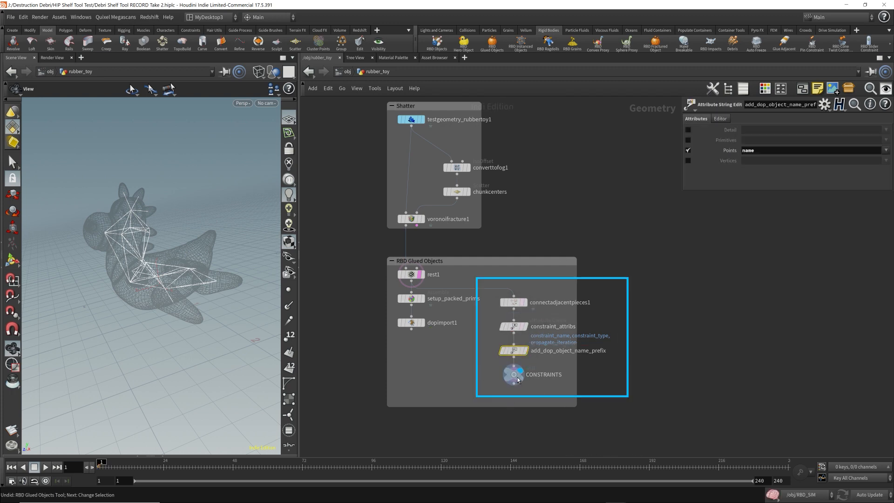
pyautogui.click(514, 375)
pyautogui.moveTo(487, 394); pyautogui.dragTo(569, 281)
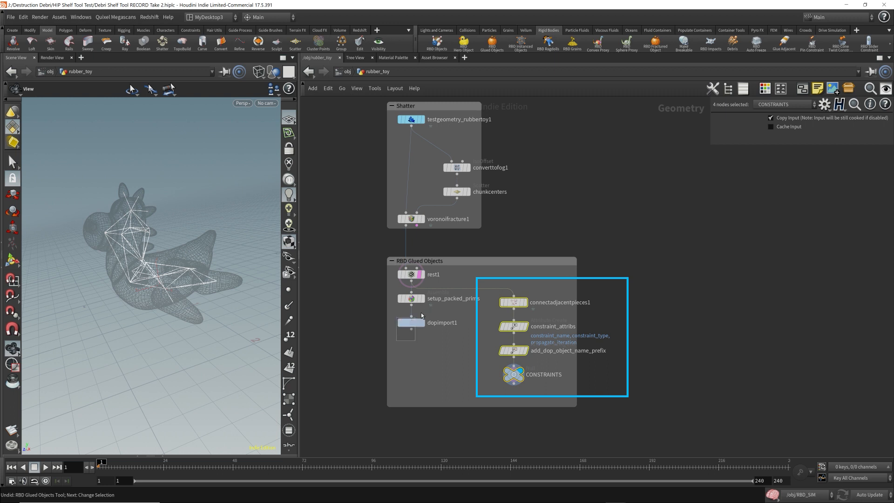
# Move setup_packed_prims and dopimport1 further below rest1, and display setup_packed_prims in the 3D view
pyautogui.moveTo(421, 316)
pyautogui.mouseDown()
pyautogui.moveTo(433, 296)
pyautogui.moveTo(412, 313)
pyautogui.mouseUp()
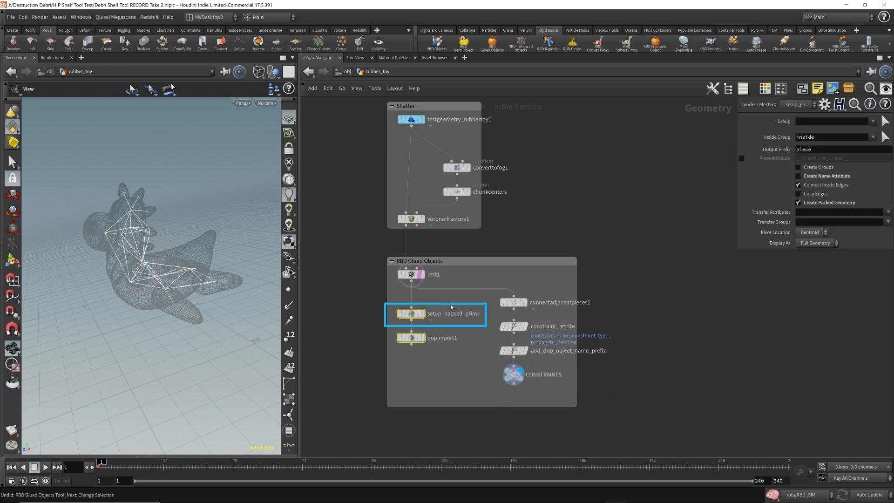
pyautogui.click(449, 310)
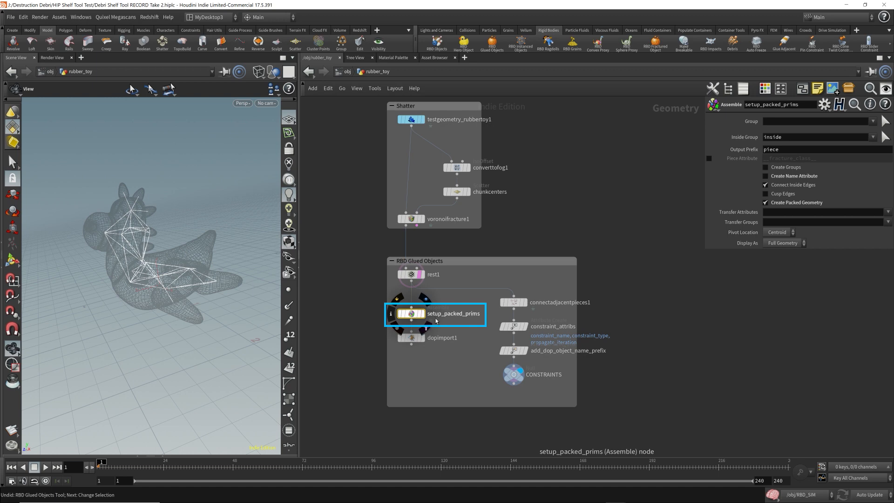
pyautogui.click(422, 315)
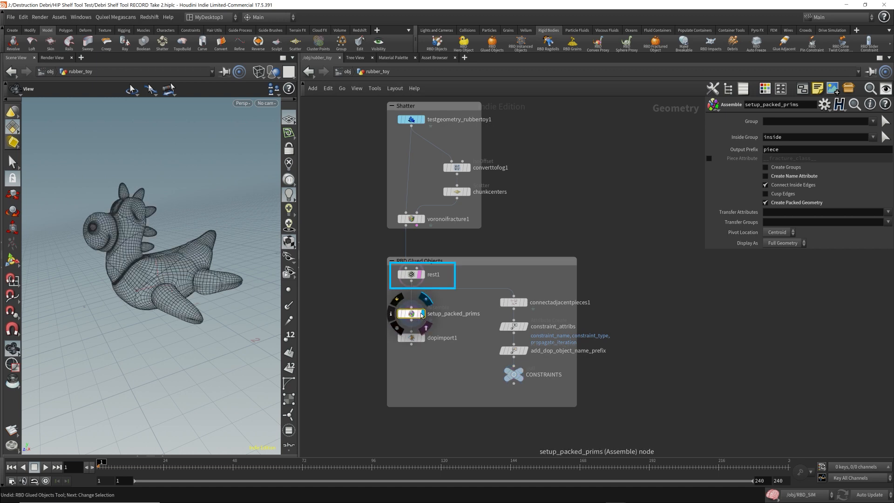
# Compare the node info of rest1 and setup_packed_prims, and read through the packed piece names in the Geometry Spreadsheet
pyautogui.click(391, 276)
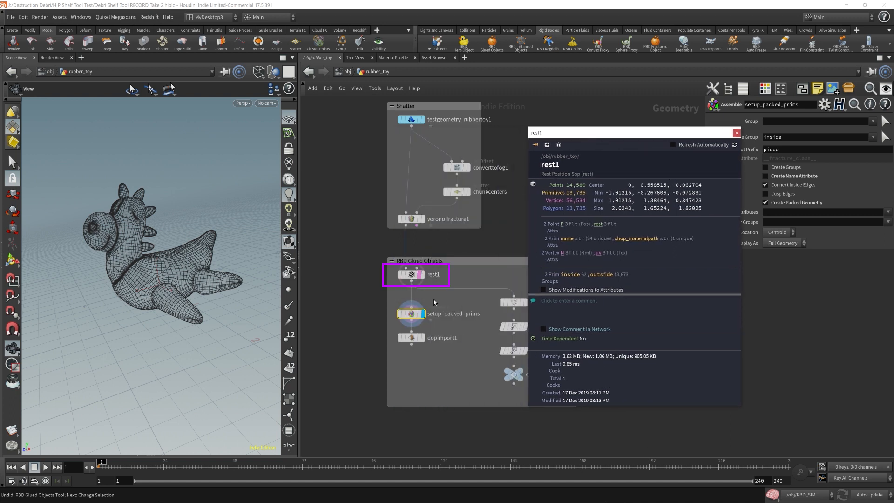
pyautogui.moveTo(425, 277)
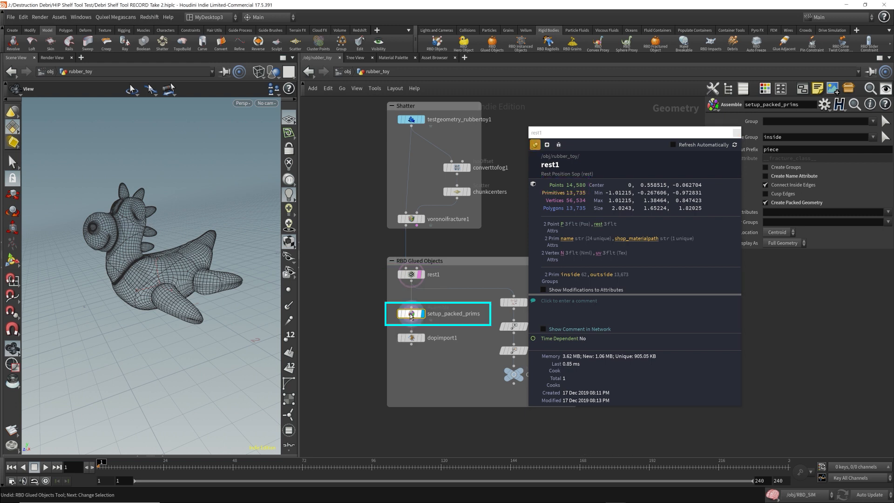
pyautogui.moveTo(414, 317)
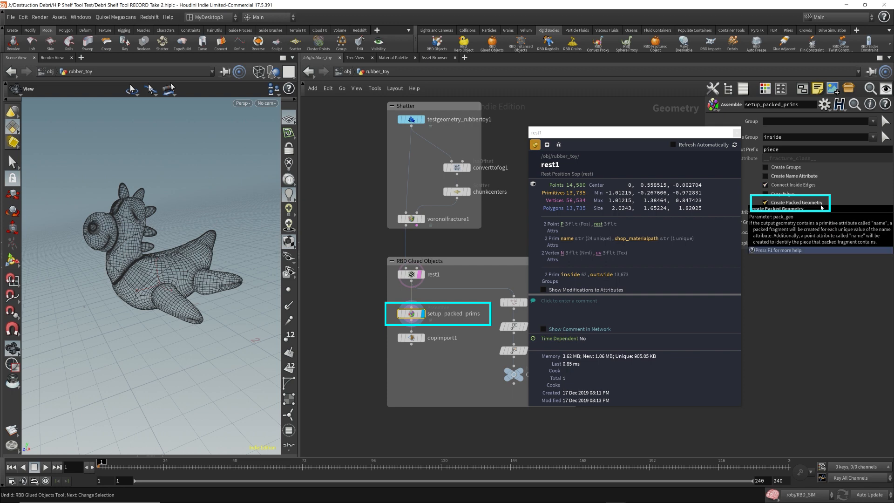
pyautogui.click(391, 314)
pyautogui.moveTo(451, 181); pyautogui.dragTo(704, 180)
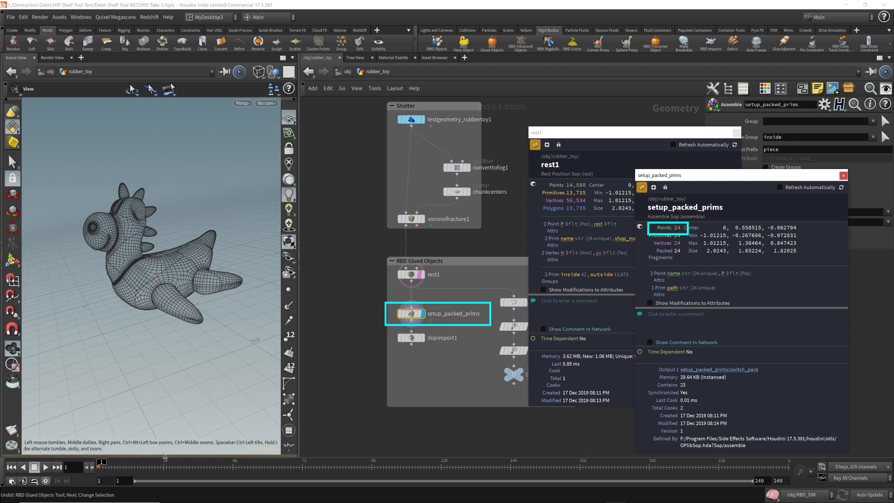
pyautogui.click(164, 456)
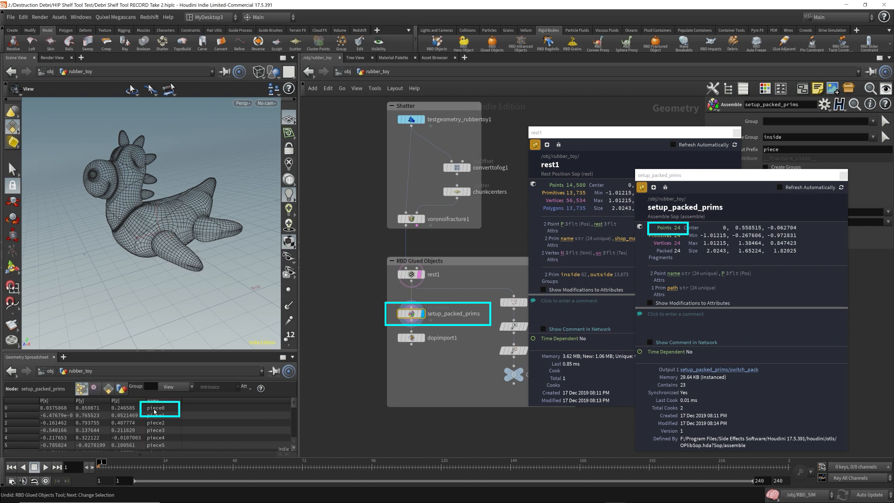
pyautogui.moveTo(294, 404); pyautogui.dragTo(294, 443)
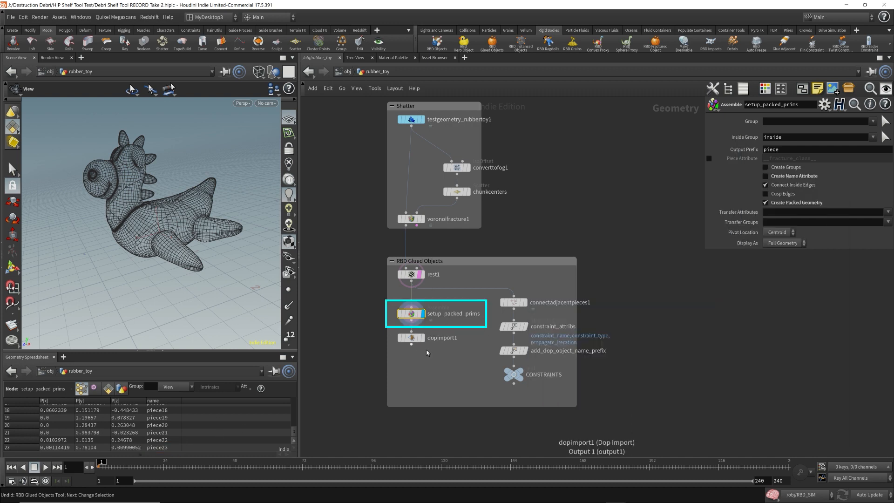
# Display dopimport1 to review its import settings, check the RBD_SIM network it reads from at object level, and return inside rubber_toy
pyautogui.moveTo(434, 350); pyautogui.dragTo(396, 333)
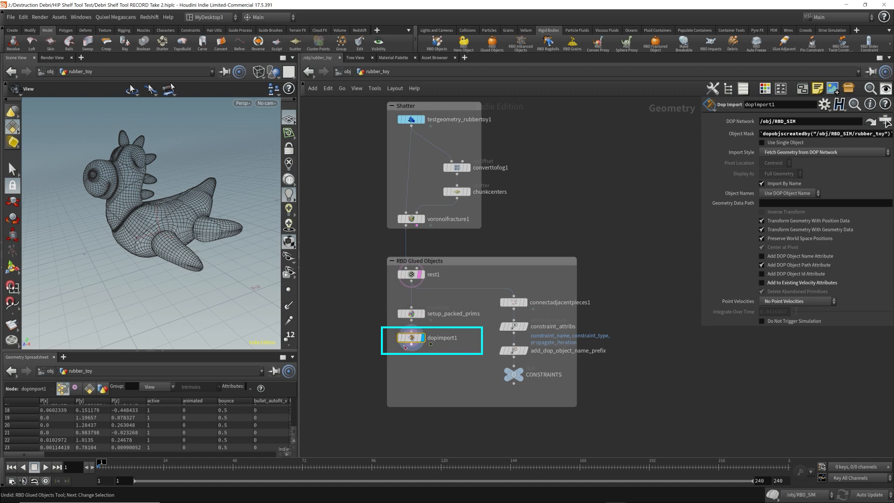
pyautogui.click(351, 75)
pyautogui.click(408, 267)
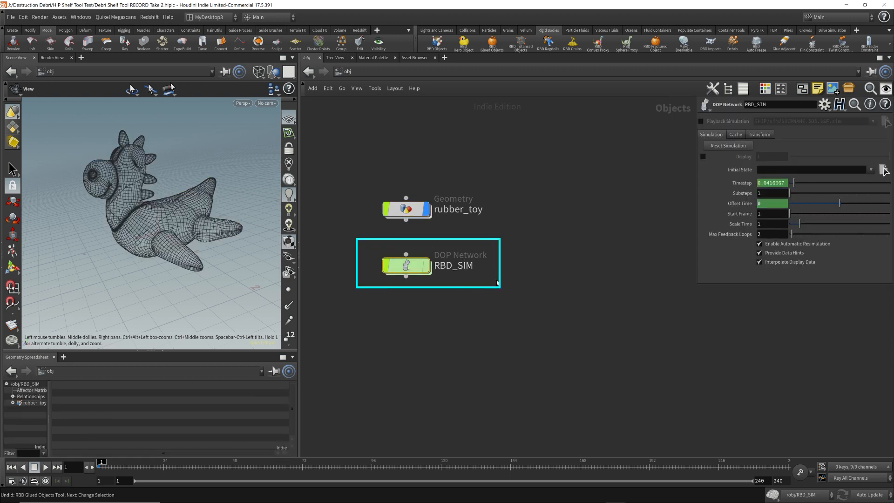
pyautogui.doubleClick(405, 209)
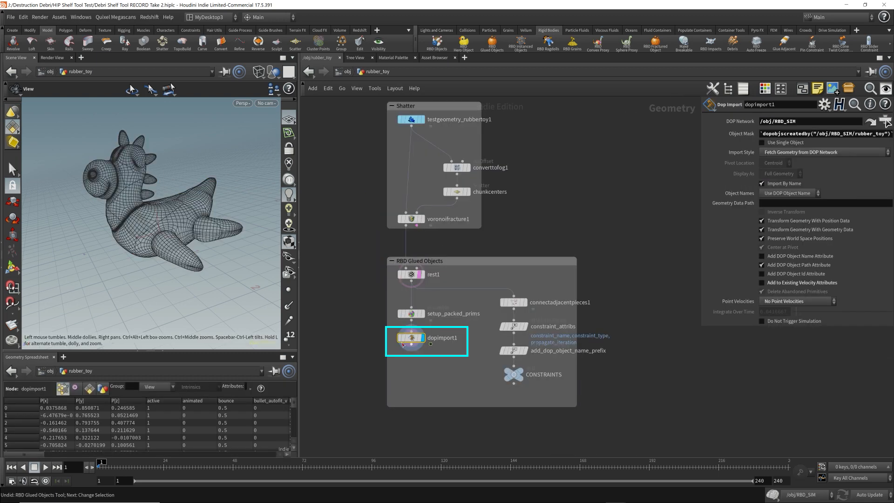
# Add a null named OUT_Render wired after dopimport1, display it, and align it beneath the chain
pyautogui.moveTo(414, 380); pyautogui.dragTo(415, 380)
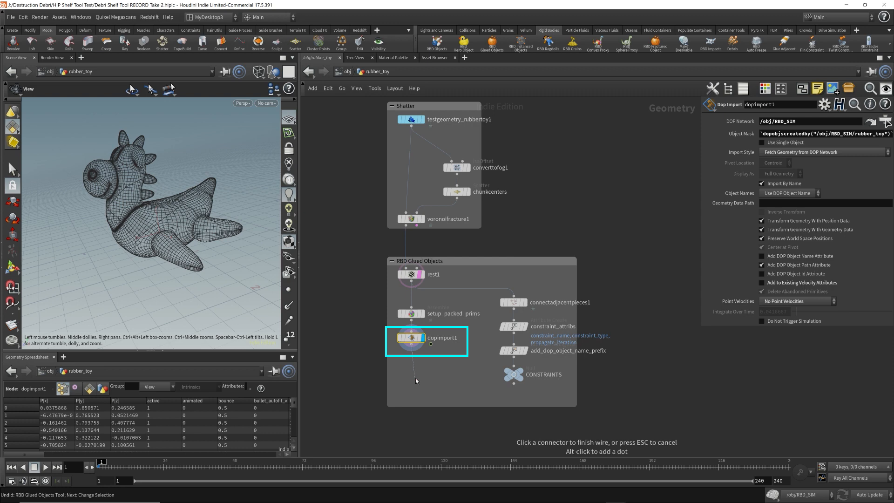
pyautogui.press('Tab')
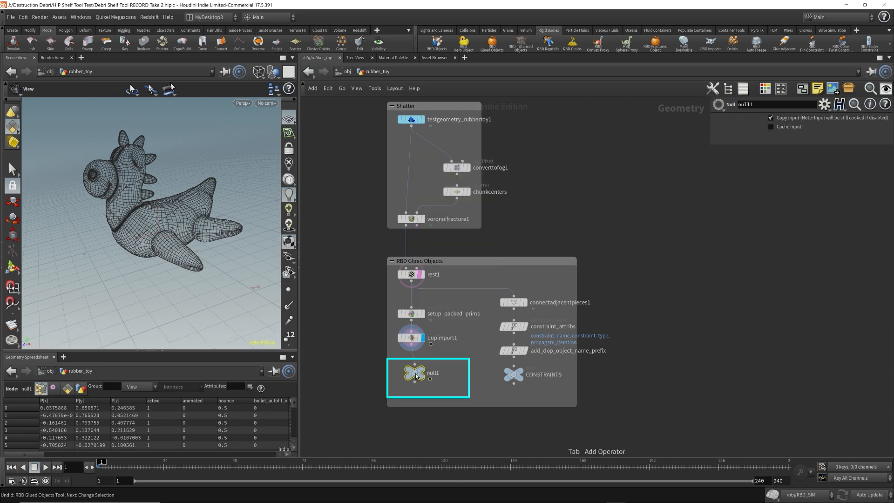
pyautogui.click(433, 372)
pyautogui.write('OUT_Render')
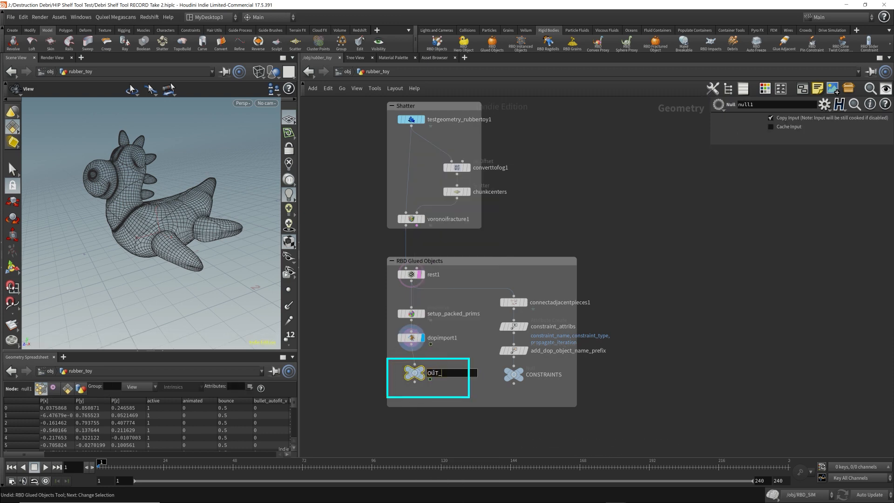
pyautogui.press('Return')
pyautogui.click(422, 370)
pyautogui.moveTo(416, 377); pyautogui.dragTo(413, 385)
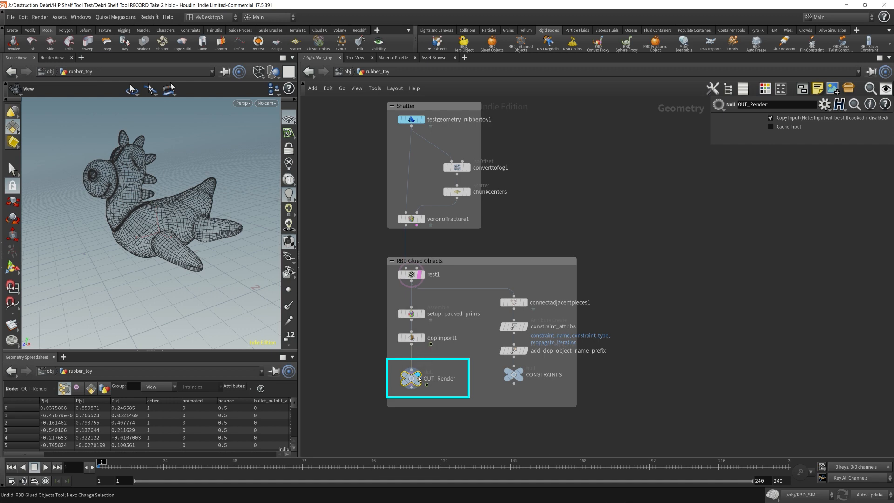
# Open the RBD_SIM network, play the simulation to see the toy fall, and rewind to frame 1
pyautogui.press('u')
pyautogui.click(410, 268)
pyautogui.doubleClick(411, 271)
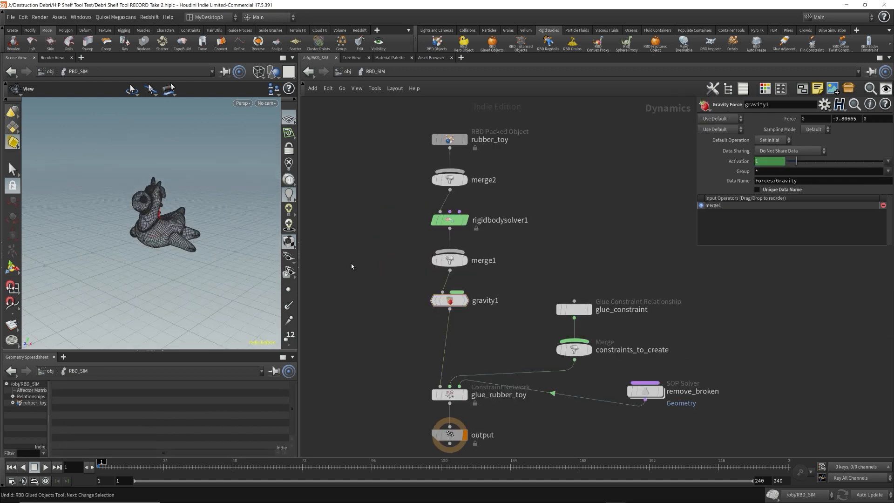
pyautogui.press('Up')
pyautogui.press('Up')
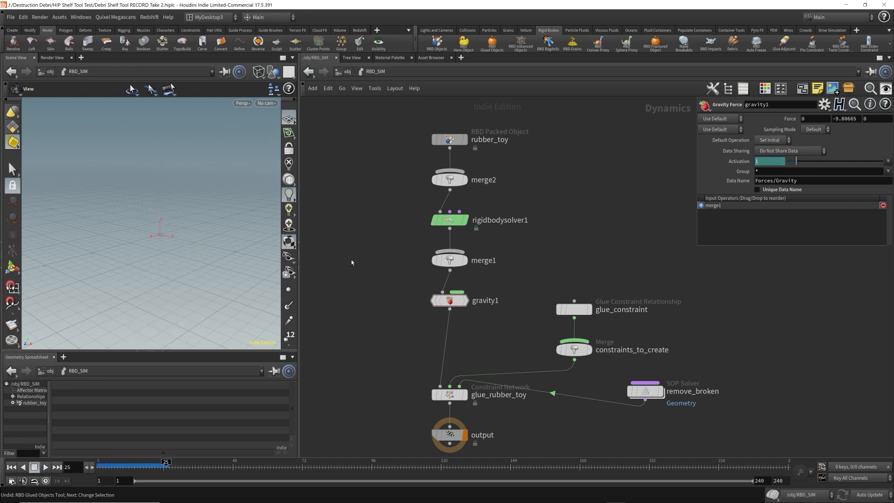
pyautogui.hotkey('ctrl', 'Up')
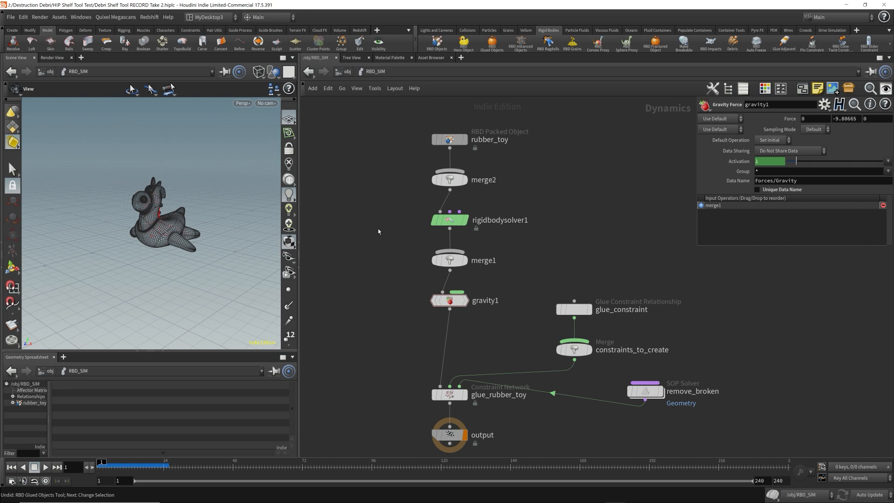
# Return to object level, bring up the Collisions shelf tools, and choose /obj/RBD_SIM as the current simulation network
pyautogui.click(347, 71)
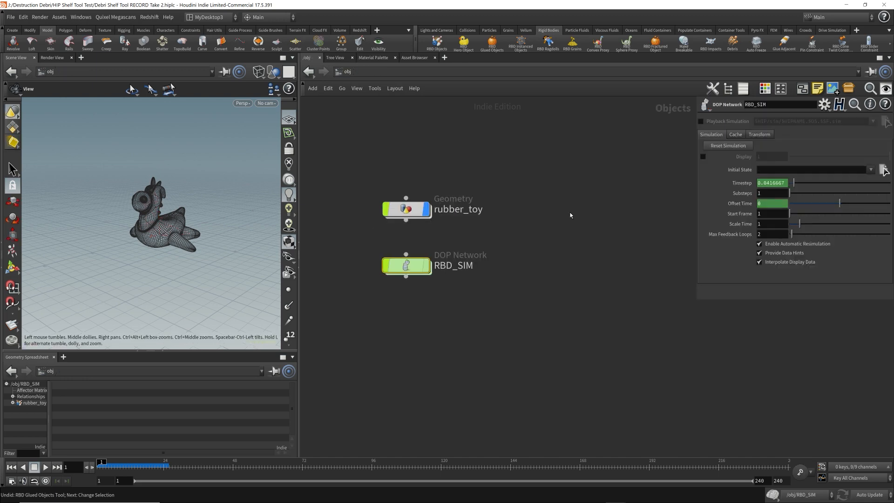
pyautogui.click(469, 31)
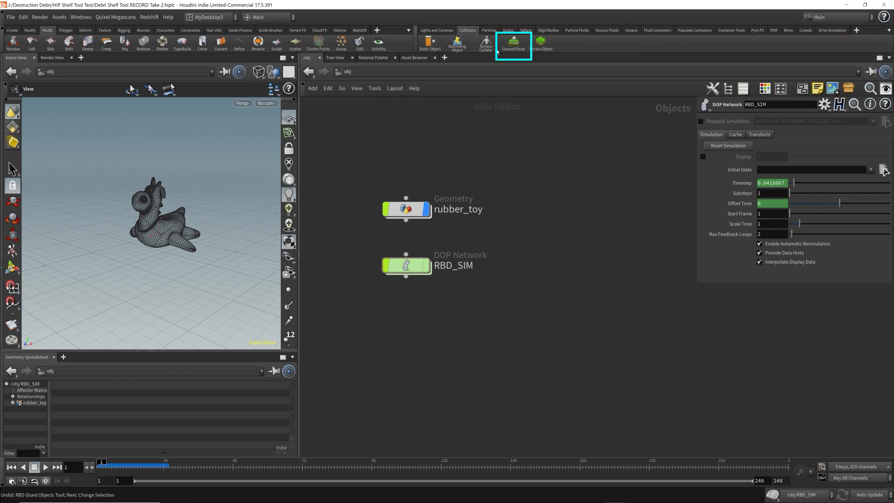
pyautogui.click(810, 496)
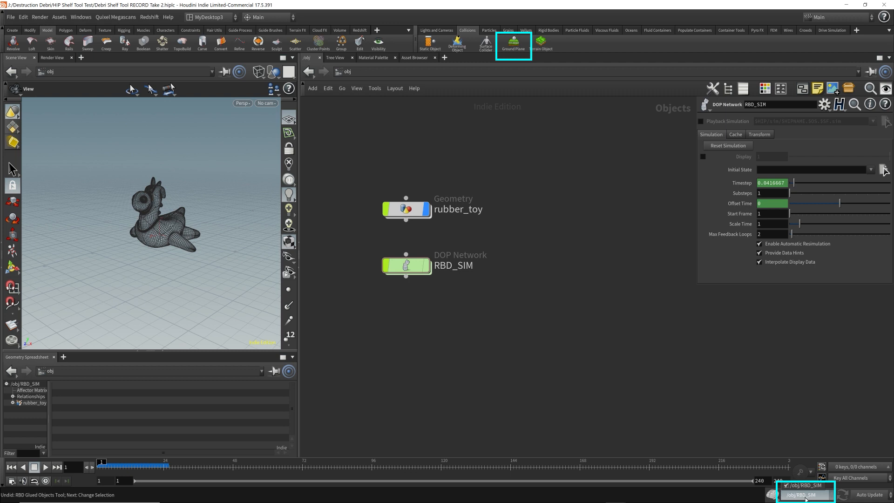
pyautogui.click(819, 497)
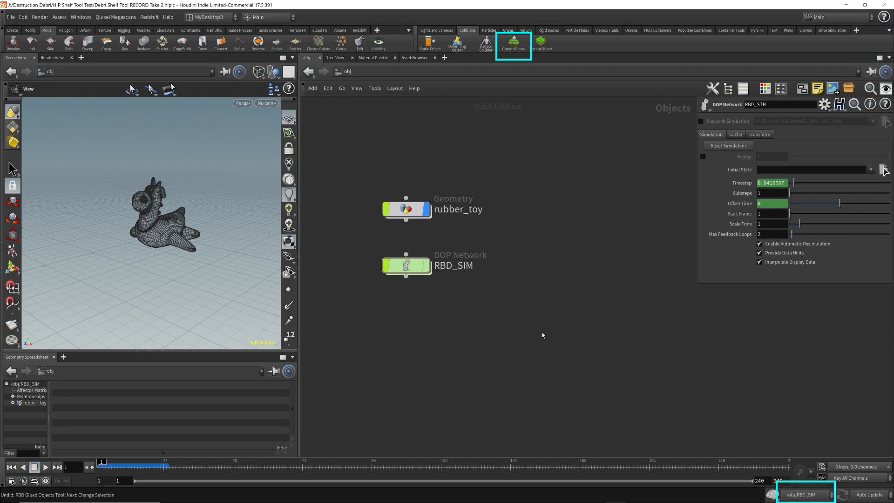
pyautogui.moveTo(368, 313); pyautogui.dragTo(536, 246)
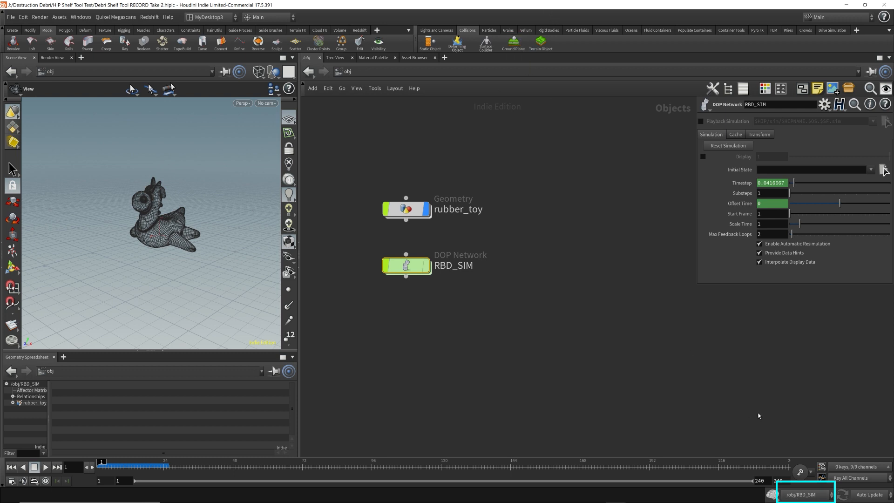
pyautogui.click(817, 499)
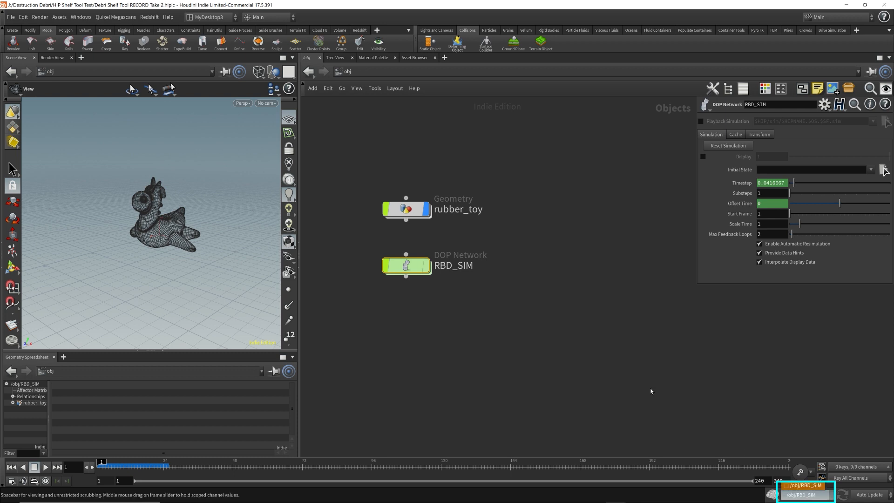
pyautogui.click(805, 485)
pyautogui.click(810, 495)
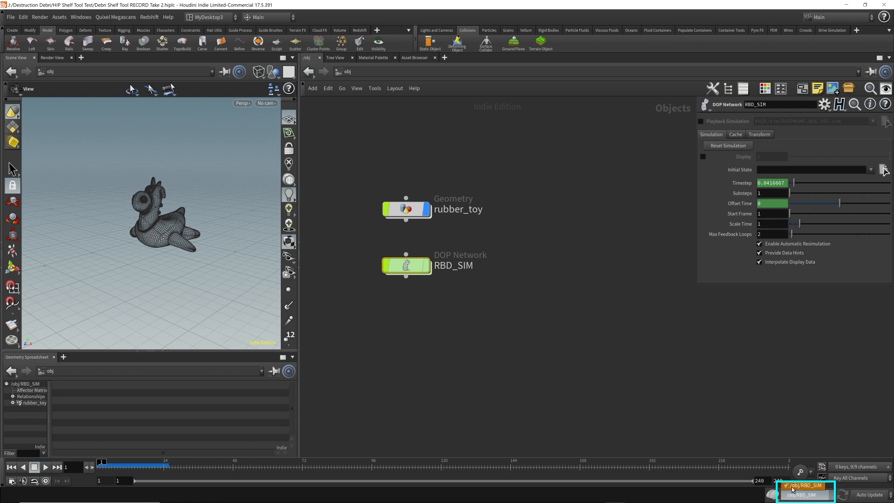
# Add a ground plane to the simulation and arrange the object nodes in one column with groundplane_object1 on top
pyautogui.click(513, 42)
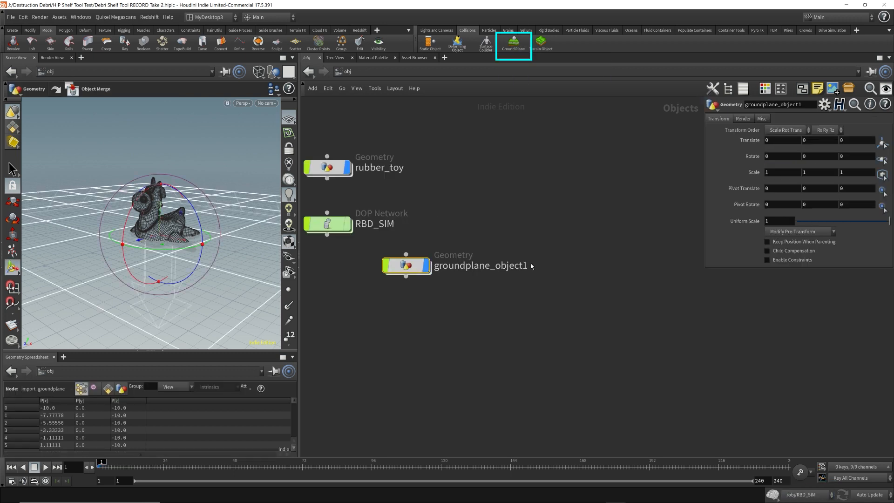
pyautogui.click(483, 150)
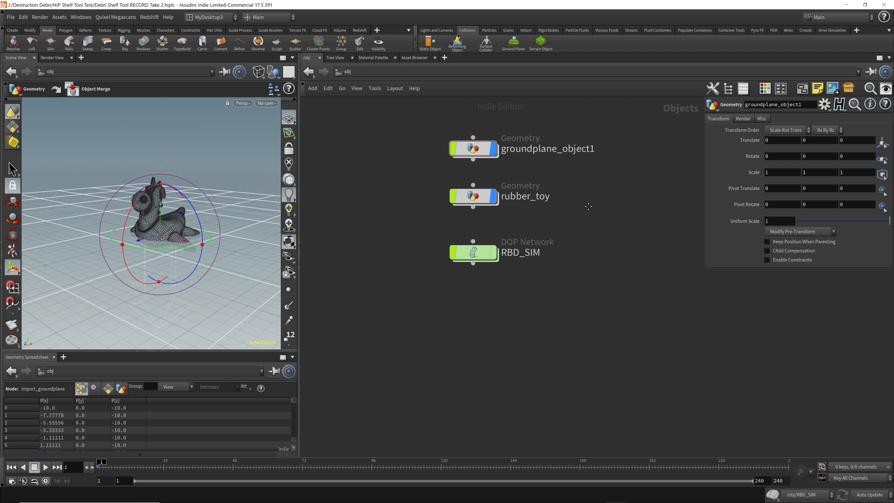
pyautogui.moveTo(589, 206); pyautogui.dragTo(523, 271, button='middle')
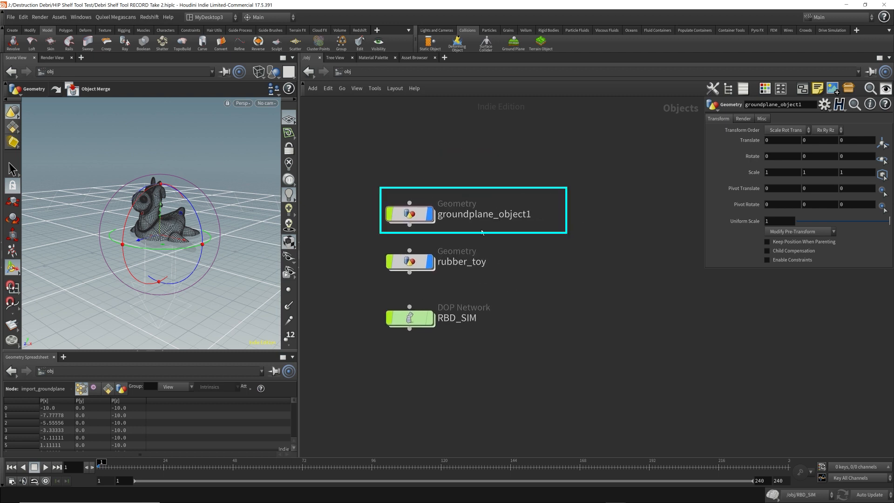
# Open the RBD_SIM network and lay out its nodes automatically
pyautogui.moveTo(403, 212)
pyautogui.click(415, 320)
pyautogui.doubleClick(409, 318)
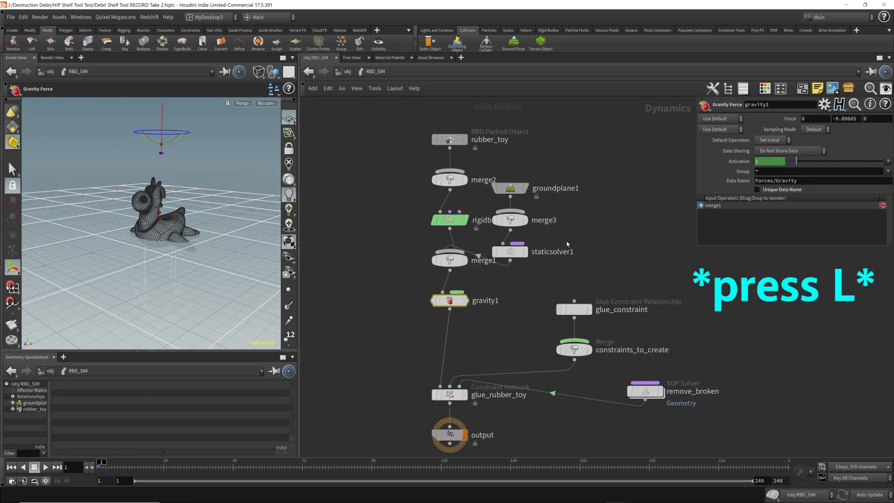
pyautogui.press('l')
pyautogui.scroll(-3, 573, 220)
# Rearrange the RBD_SIM nodes, moving glue_rubber_toy and output below the other branches and the rubber_toy-to-rigidbodysolver1 chain away from the ground plane chain
pyautogui.moveTo(615, 261); pyautogui.dragTo(631, 331)
pyautogui.click(652, 329)
pyautogui.moveTo(503, 389); pyautogui.dragTo(543, 319)
pyautogui.moveTo(533, 330); pyautogui.dragTo(533, 378)
pyautogui.click(519, 257)
pyautogui.moveTo(519, 258); pyautogui.dragTo(482, 199)
pyautogui.moveTo(487, 248); pyautogui.dragTo(532, 245)
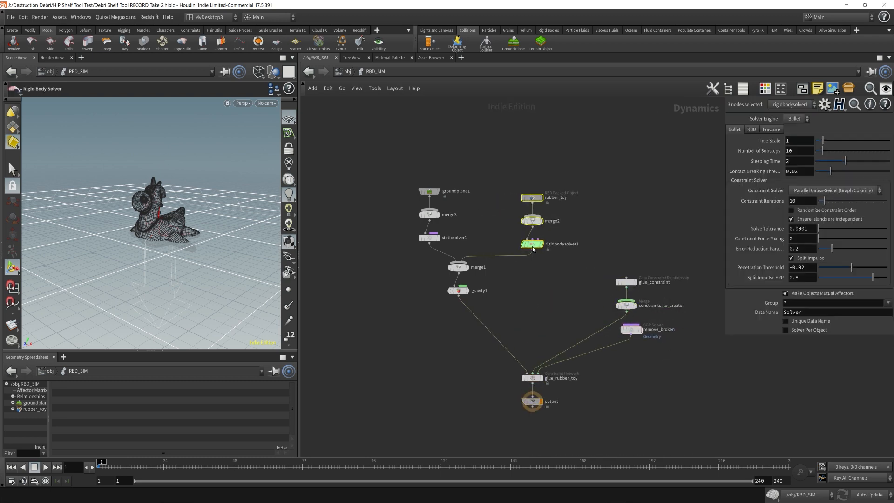
# Rearrange the RBD_SIM nodes, placing merge1 and gravity1 under rigidbodysolver1 and the groundplane1, merge3, staticsolver1 chain beside them
pyautogui.moveTo(489, 302); pyautogui.dragTo(455, 265)
pyautogui.moveTo(459, 267); pyautogui.dragTo(532, 286)
pyautogui.moveTo(449, 253)
pyautogui.mouseDown()
pyautogui.moveTo(424, 191)
pyautogui.moveTo(456, 237)
pyautogui.mouseUp()
pyautogui.moveTo(512, 321); pyautogui.dragTo(533, 311)
pyautogui.moveTo(423, 293); pyautogui.dragTo(466, 213)
pyautogui.moveTo(456, 260); pyautogui.dragTo(461, 285)
pyautogui.click(664, 190)
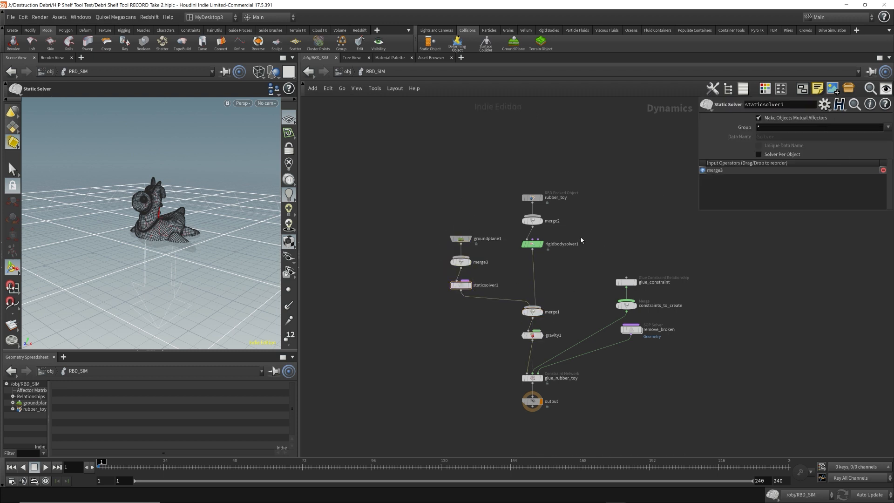
# Play the simulation to check the toy against the ground plane, and rewind to frame 1
pyautogui.press('Up')
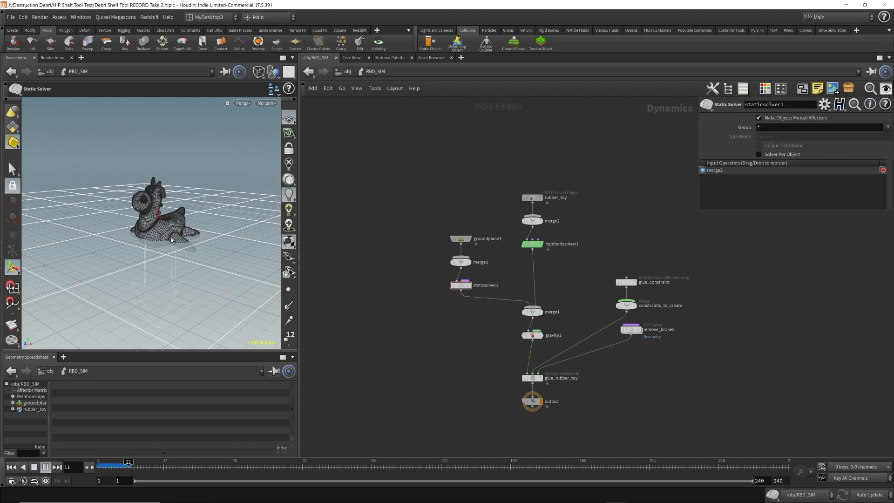
pyautogui.press('Up')
pyautogui.keyDown('alt'); pyautogui.moveTo(170, 226); pyautogui.dragTo(181, 211); pyautogui.keyUp('alt')
pyautogui.hotkey('ctrl', 'Up')
# In the rubber_toy network, move testgeometry_rubbertoy1 above the Shatter box and join its two output wires through a dot
pyautogui.click(347, 72)
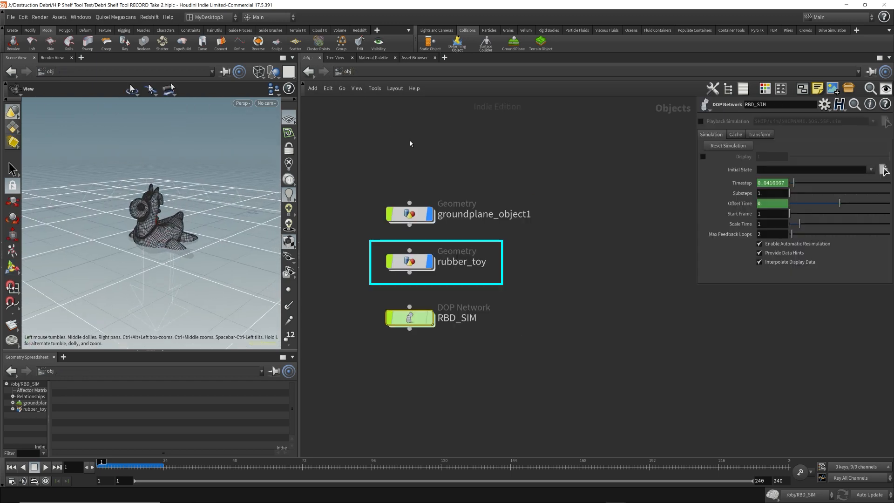
pyautogui.doubleClick(409, 261)
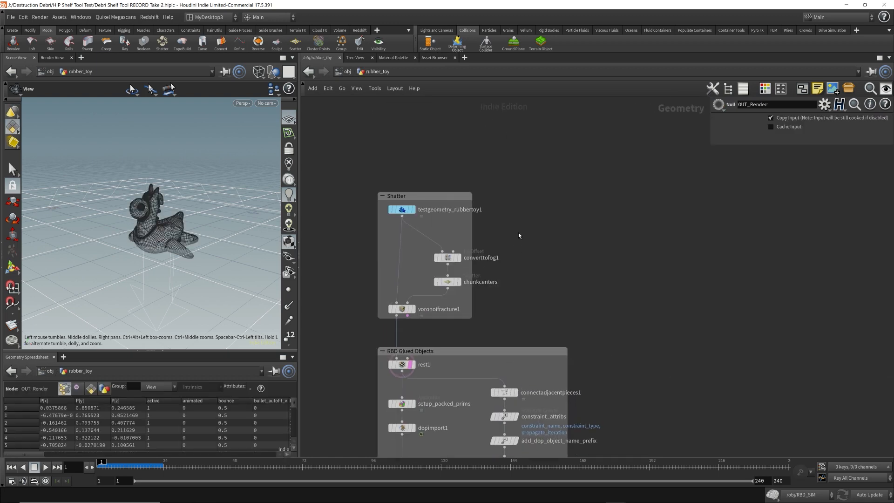
pyautogui.moveTo(406, 208); pyautogui.dragTo(407, 115)
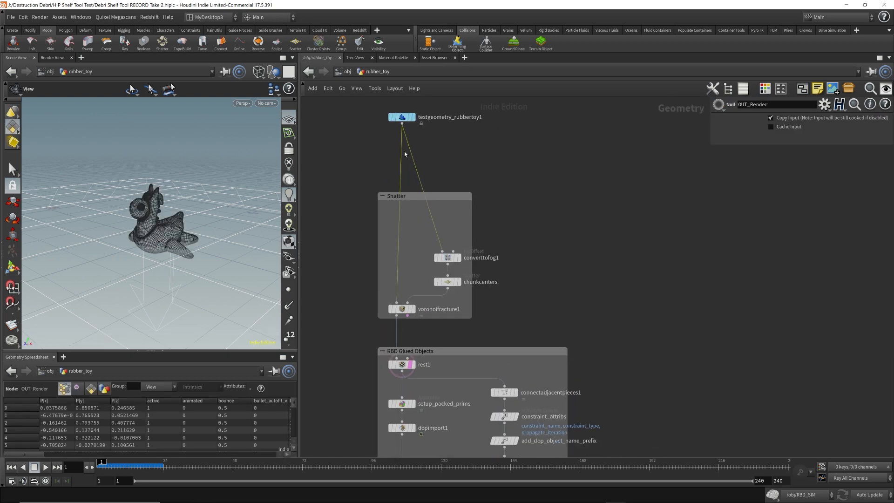
pyautogui.moveTo(402, 166); pyautogui.dragTo(402, 177)
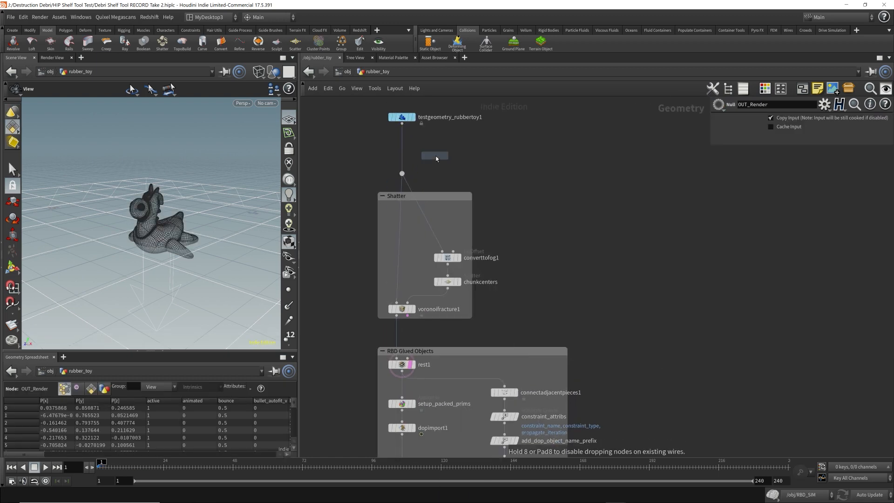
# Insert a Transform node between testgeometry_rubbertoy1 and the wire dot, and set its Y translation to 2
pyautogui.click(402, 146)
pyautogui.moveTo(399, 146); pyautogui.dragTo(402, 146)
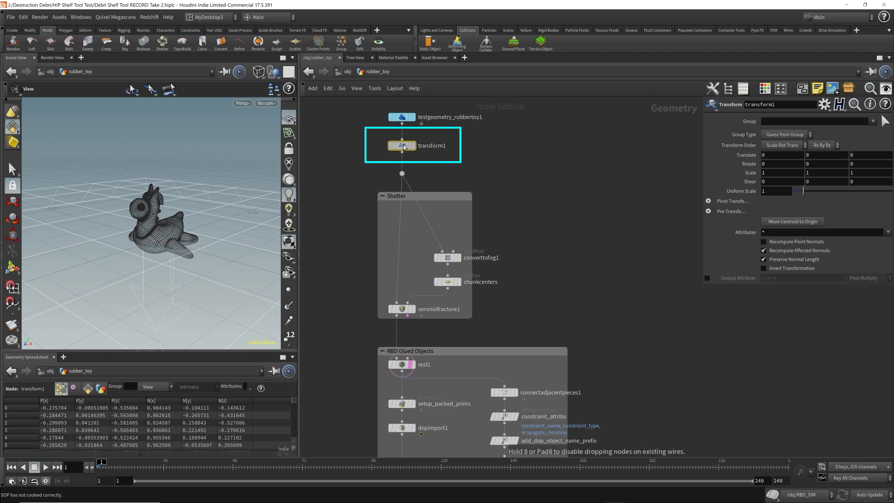
pyautogui.click(810, 154)
pyautogui.write('2')
pyautogui.press('Return')
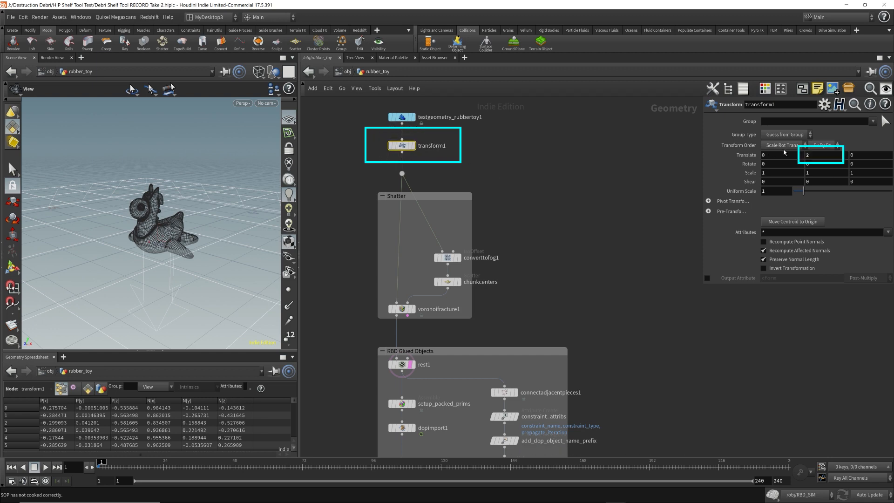
# Open the RBD_SIM network, play the simulation to watch the raised toy fall and break, and rewind to frame 1
pyautogui.click(348, 71)
pyautogui.doubleClick(410, 322)
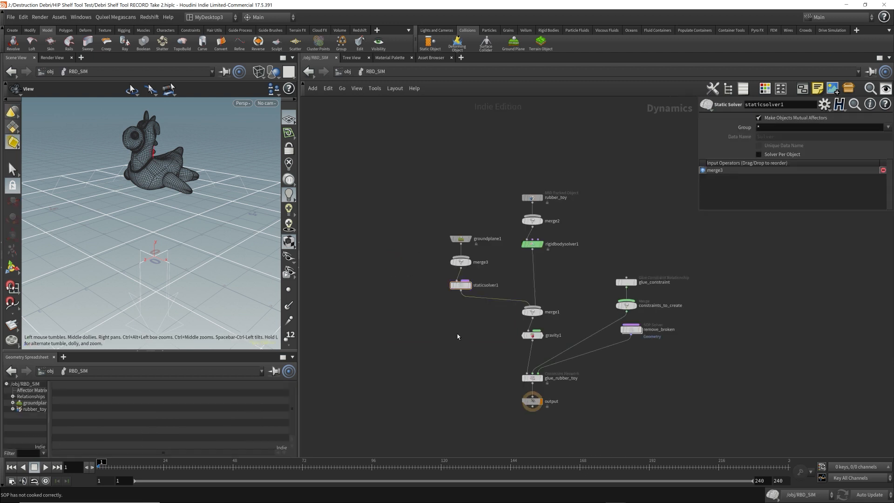
pyautogui.press('Up')
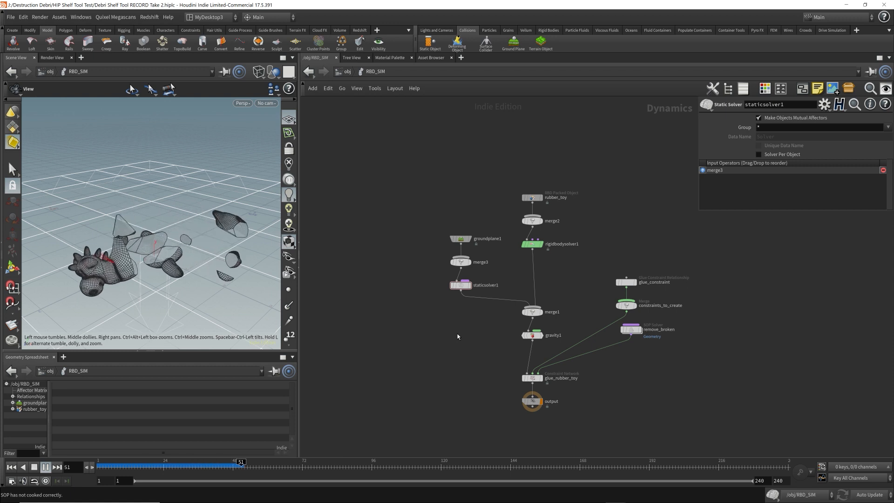
pyautogui.press('Up')
pyautogui.hotkey('ctrl', 'Up')
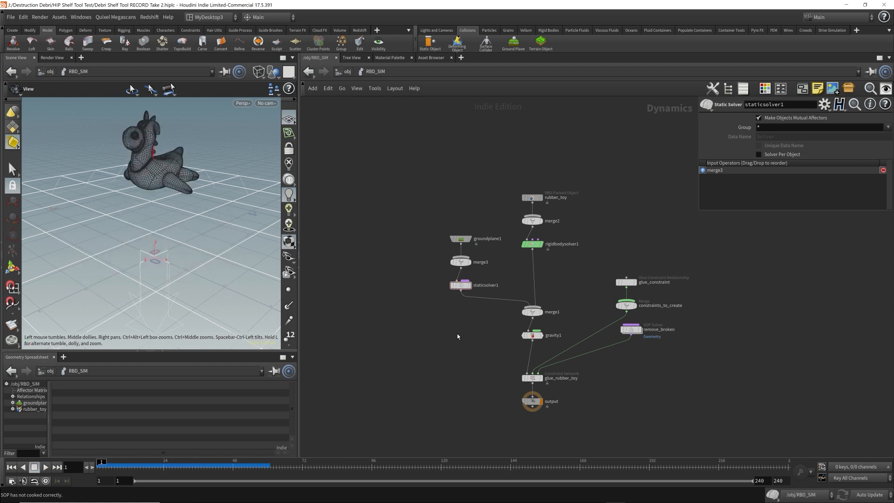
# Return to object level, switch the viewport from wireframe to shaded display, and save the scene
pyautogui.click(347, 72)
pyautogui.press('w')
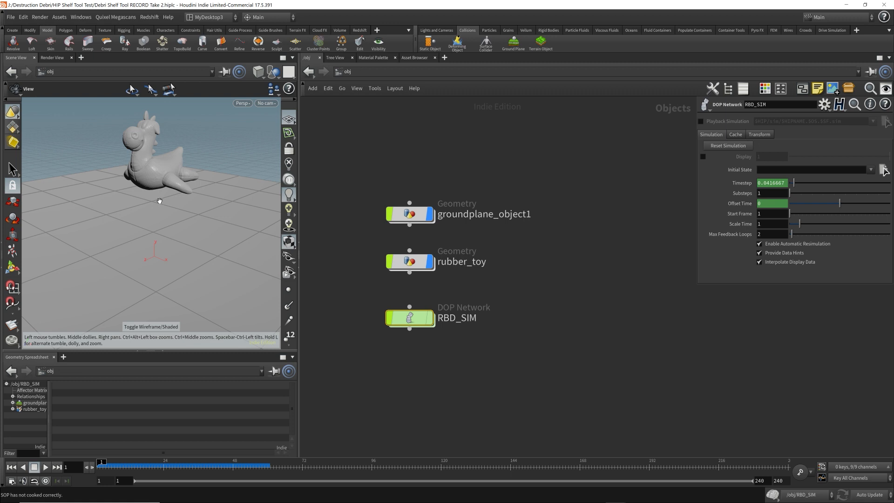
pyautogui.hotkey('ctrl', 's')
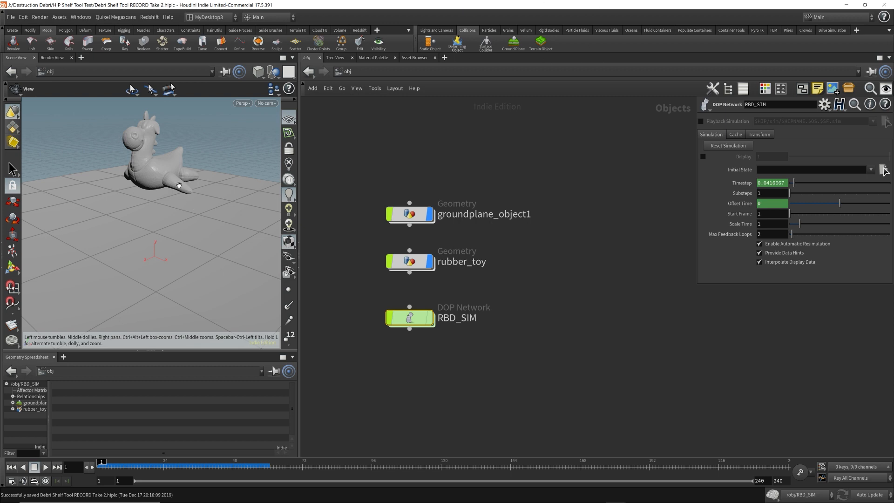
# Deselect everything and use the Rigid Bodies Debris tool to create debris from the rubber toy
pyautogui.click(551, 31)
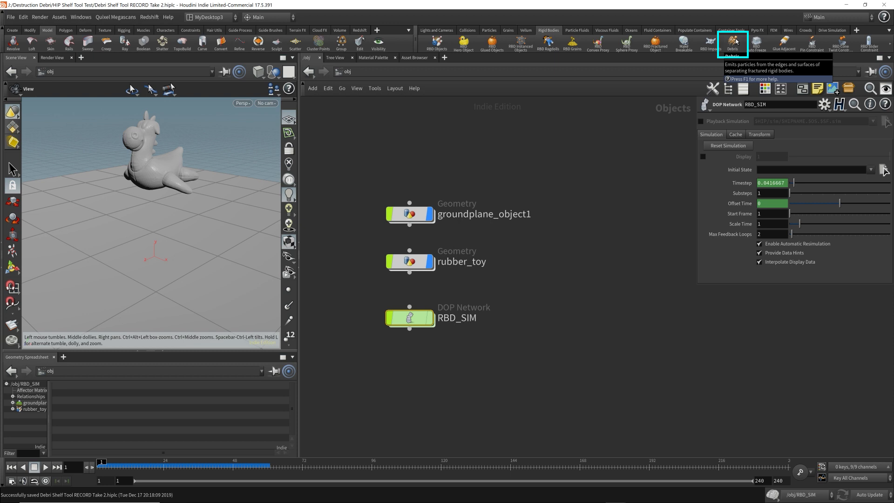
pyautogui.click(624, 233)
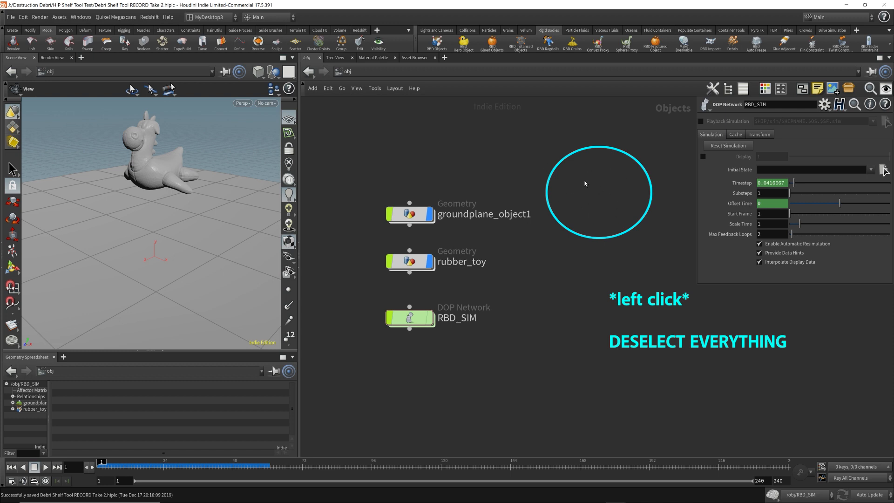
pyautogui.click(737, 42)
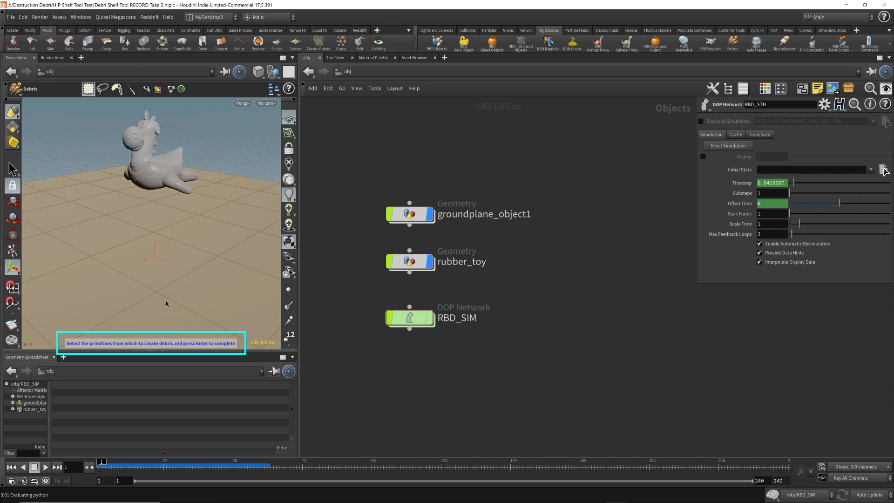
pyautogui.click(150, 138)
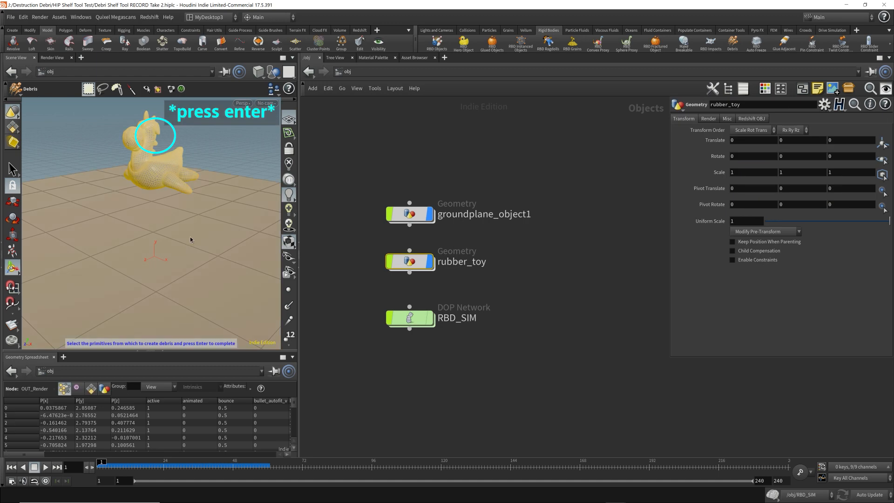
pyautogui.press('Return')
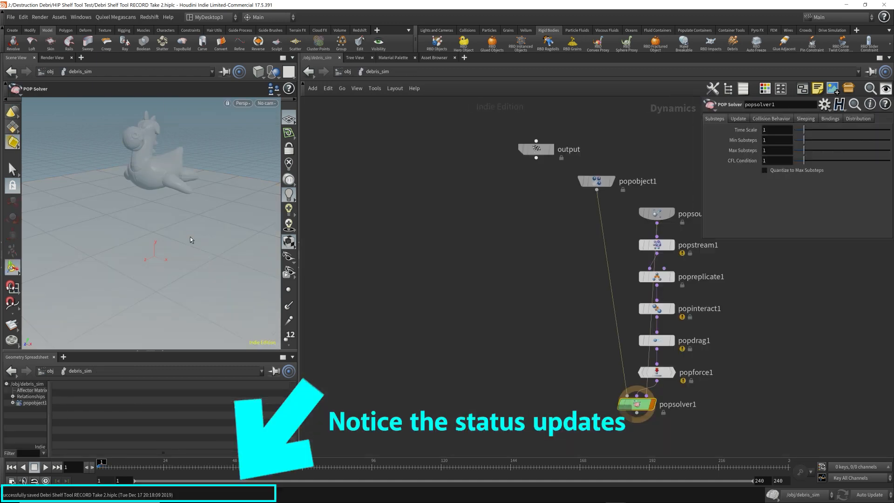
# Return to object level and stack debris_source, debris_sim and debris in a column beside the RBD object nodes
pyautogui.click(347, 72)
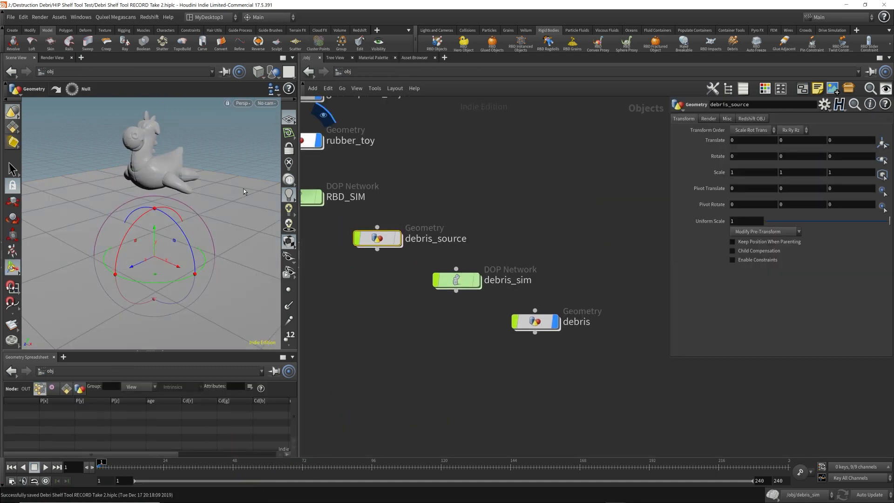
pyautogui.moveTo(463, 341); pyautogui.dragTo(547, 244)
pyautogui.moveTo(543, 382); pyautogui.dragTo(548, 299)
pyautogui.moveTo(621, 421); pyautogui.dragTo(548, 351)
# Enclose groundplane_object1, rubber_toy and RBD_SIM in a network box titled RBD, wide enough for the node labels
pyautogui.moveTo(332, 334); pyautogui.dragTo(509, 147)
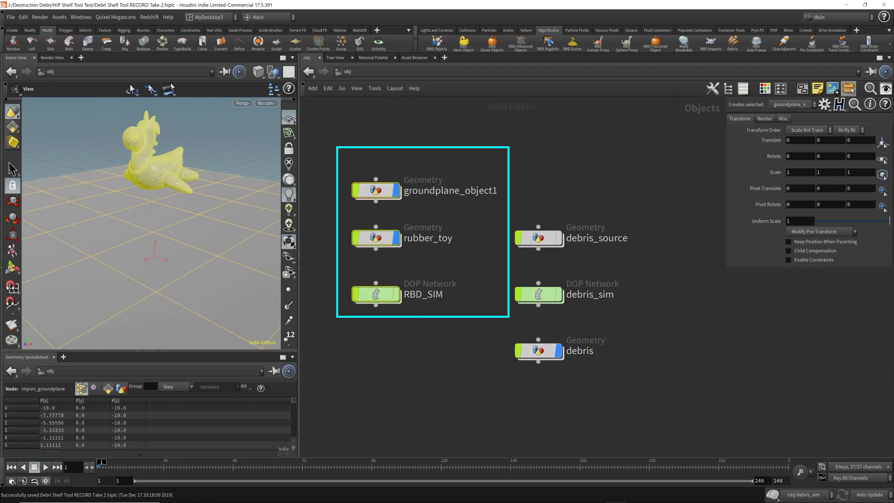
pyautogui.hotkey('shift', 'o')
pyautogui.write('RBD')
pyautogui.press('Return')
pyautogui.moveTo(418, 269); pyautogui.dragTo(499, 269)
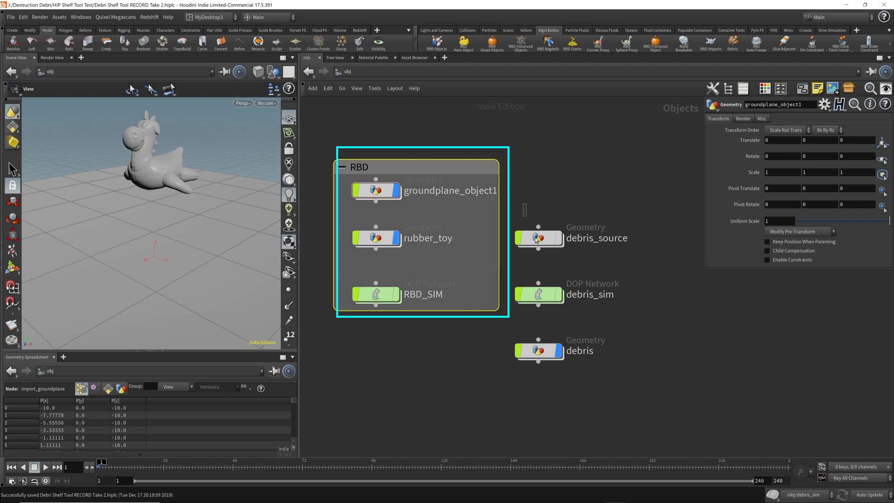
# Enclose debris_source, debris_sim and debris in a network box titled Debri
pyautogui.moveTo(653, 186); pyautogui.dragTo(482, 393)
pyautogui.hotkey('shift', 'o')
pyautogui.click(543, 214)
pyautogui.write('Debri')
pyautogui.press('Return')
# Enlarge the Debri network box so its three nodes and their labels fit inside
pyautogui.moveTo(556, 216); pyautogui.dragTo(585, 223)
pyautogui.moveTo(582, 214); pyautogui.dragTo(582, 158)
pyautogui.moveTo(585, 205); pyautogui.dragTo(501, 189, button='middle')
pyautogui.moveTo(599, 128); pyautogui.dragTo(426, 378)
pyautogui.moveTo(527, 188); pyautogui.dragTo(623, 188)
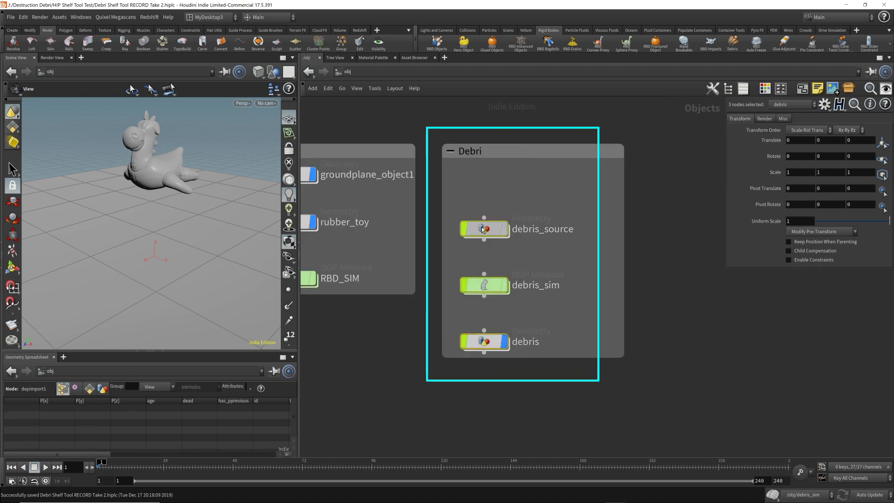
pyautogui.moveTo(484, 228); pyautogui.dragTo(484, 222)
pyautogui.scroll(-3, 577, 259)
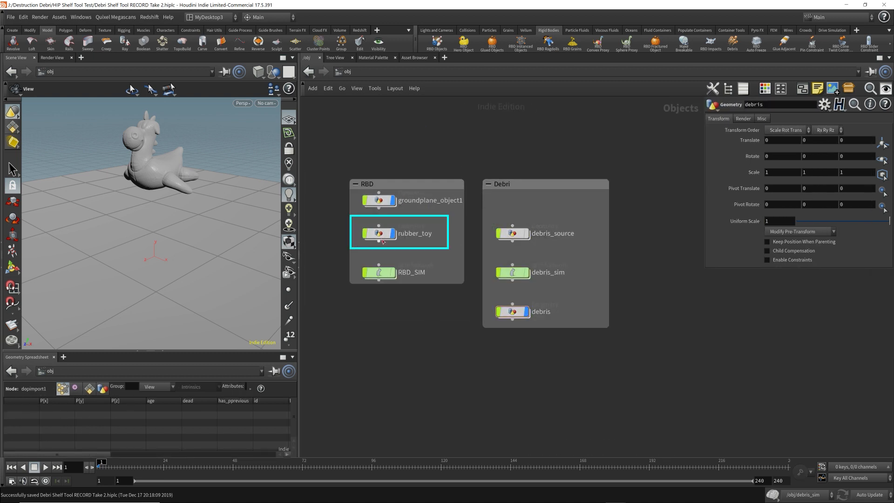
# Open the rubber_toy network and review the RBD Glued Objects nodes down to OUT_Render
pyautogui.click(386, 233)
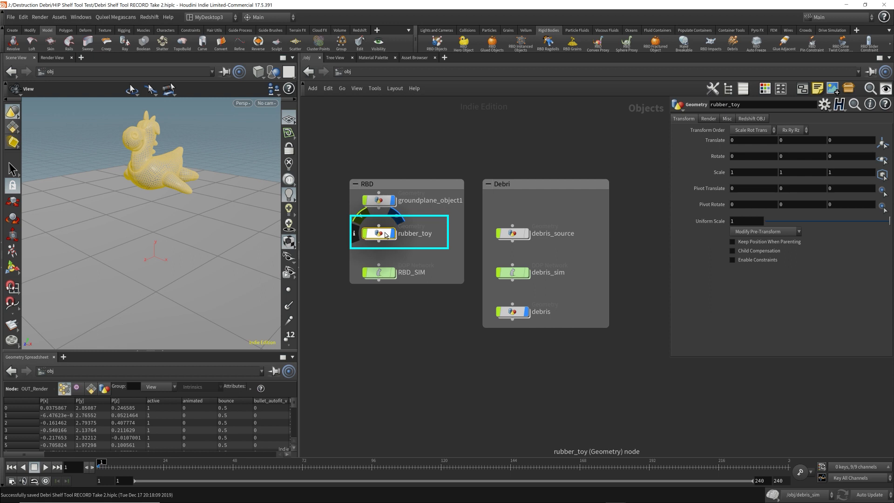
pyautogui.doubleClick(385, 234)
pyautogui.moveTo(554, 307); pyautogui.dragTo(561, 208, button='middle')
pyautogui.moveTo(668, 346); pyautogui.dragTo(669, 307, button='middle')
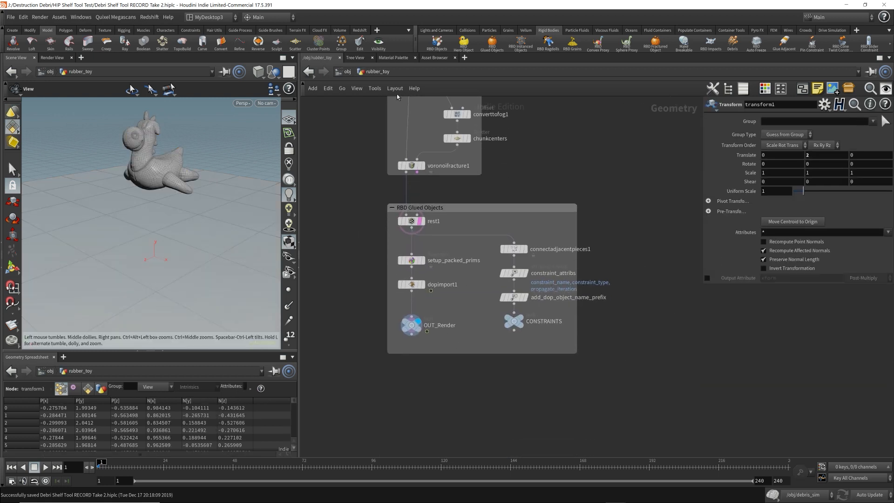
# Return to object level, open the debris_source network and examine which object object_merge1 references
pyautogui.click(348, 72)
pyautogui.click(545, 238)
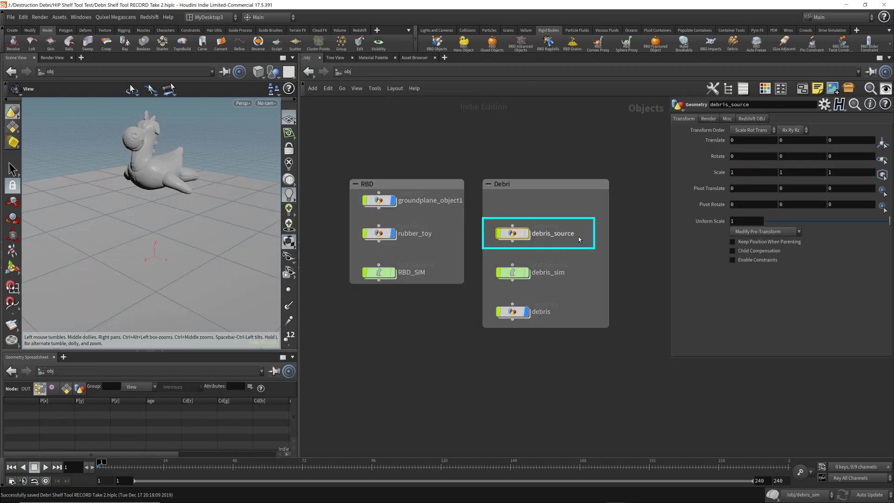
pyautogui.doubleClick(520, 235)
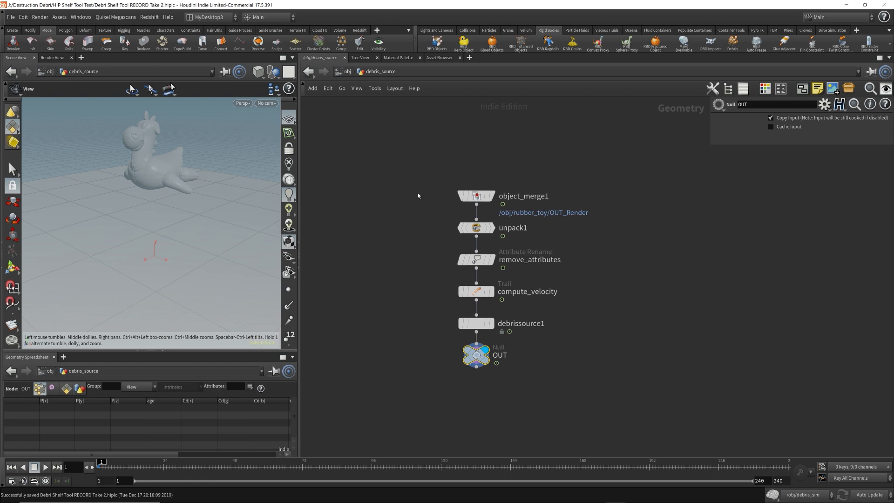
pyautogui.moveTo(409, 166); pyautogui.dragTo(573, 211)
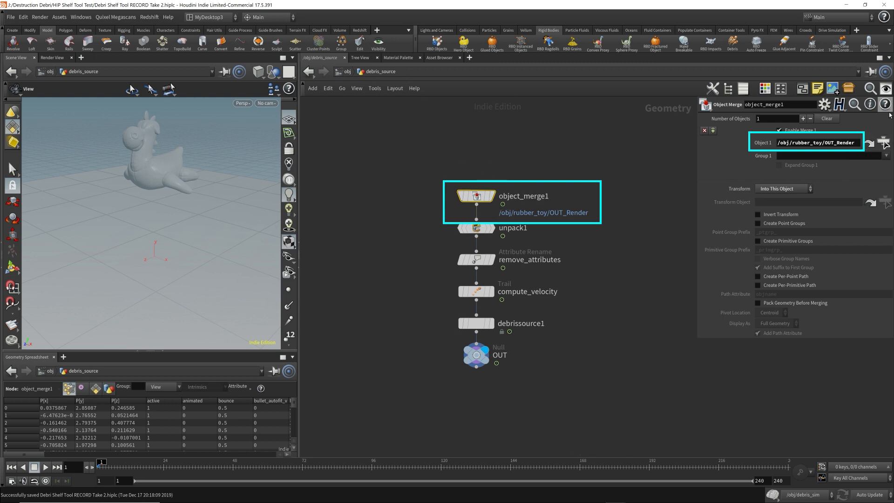
# Follow the Object 1 reference to OUT_Render in rubber_toy and inspect the dopimport1 node feeding it
pyautogui.click(868, 144)
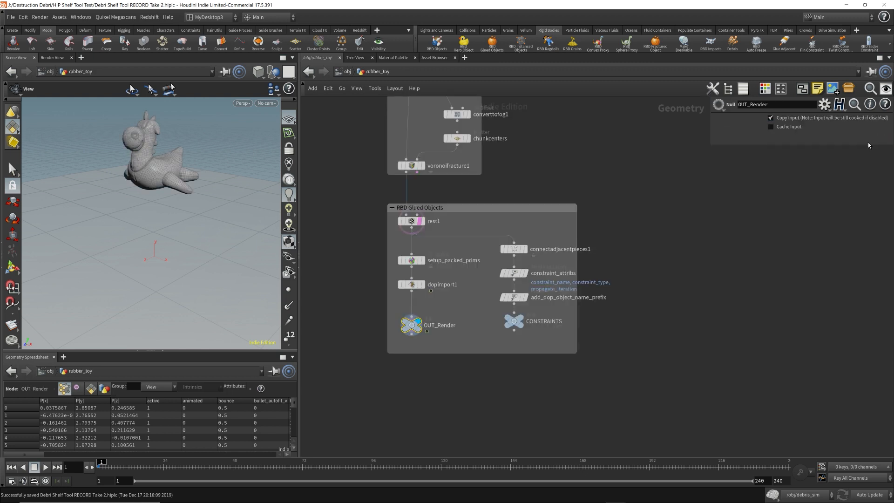
pyautogui.moveTo(401, 347); pyautogui.dragTo(454, 316)
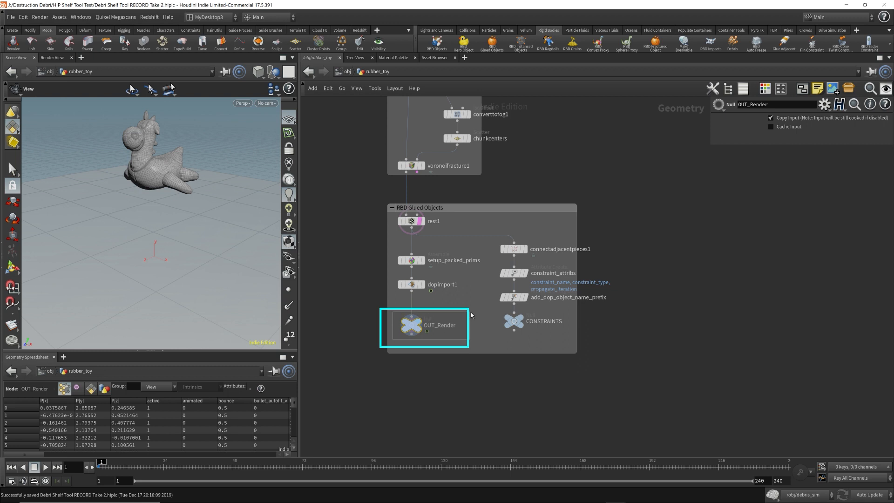
pyautogui.moveTo(471, 312); pyautogui.dragTo(393, 275)
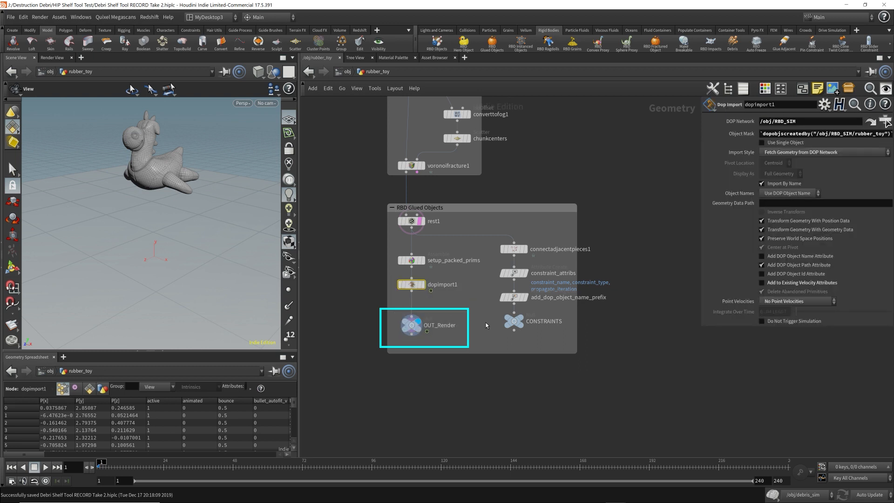
pyautogui.click(412, 324)
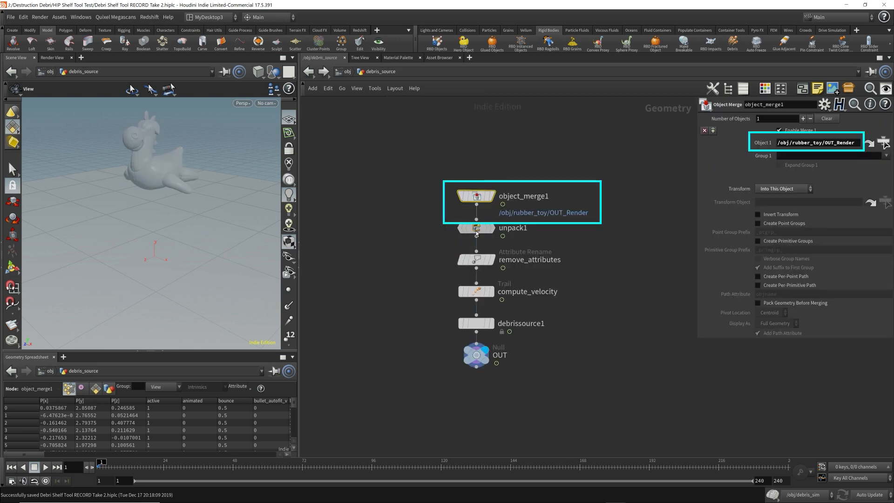
# Inspect unpack1 and object_merge1 in debris_source, and follow the merge reference to OUT_Render again
pyautogui.click(510, 230)
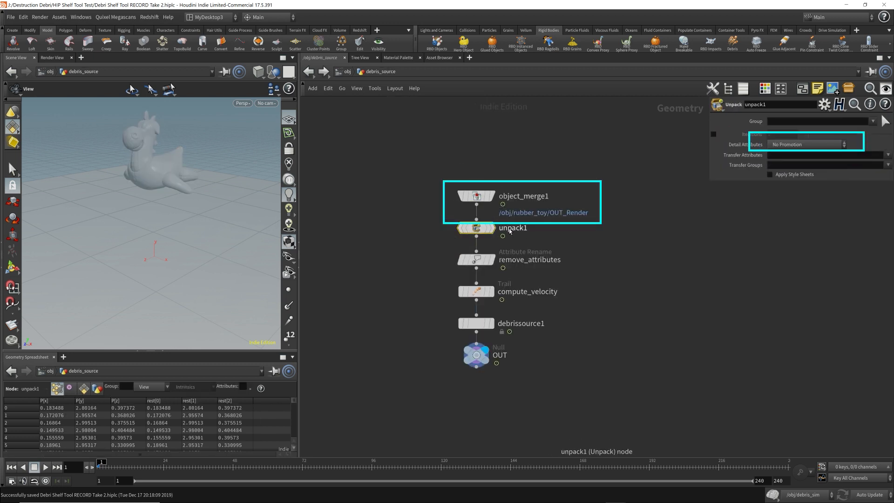
pyautogui.click(467, 197)
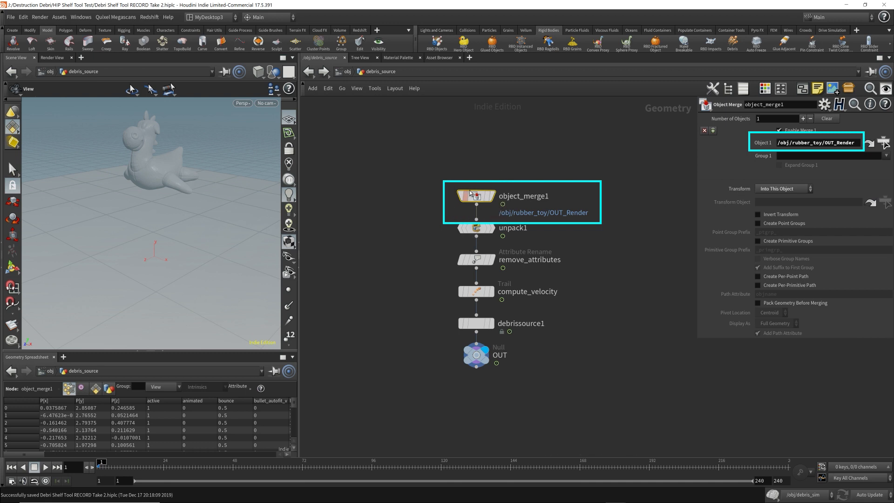
pyautogui.moveTo(474, 198)
pyautogui.click(868, 143)
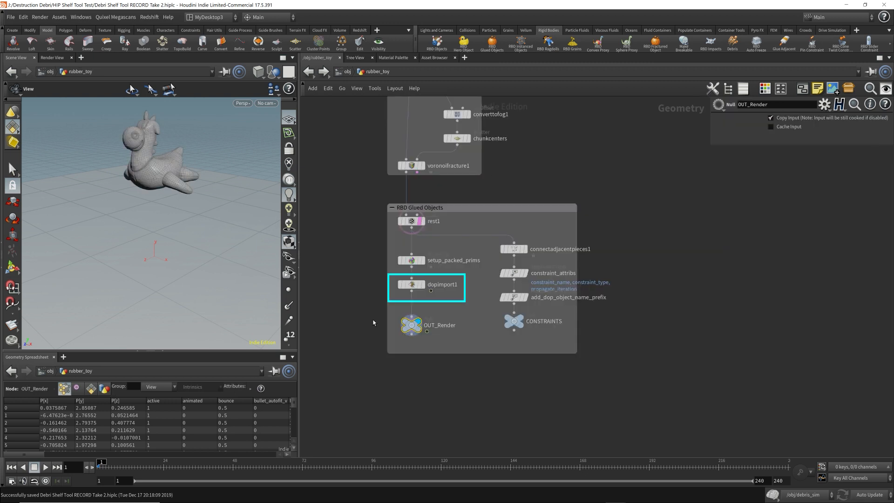
# Review the Import Style options of the dopimport1 node, keeping Fetch Geometry from DOP Network
pyautogui.click(411, 284)
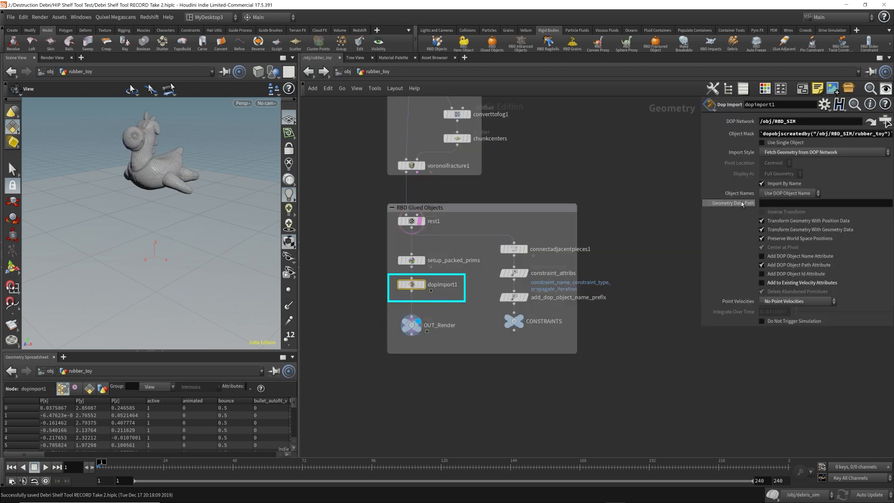
pyautogui.click(845, 154)
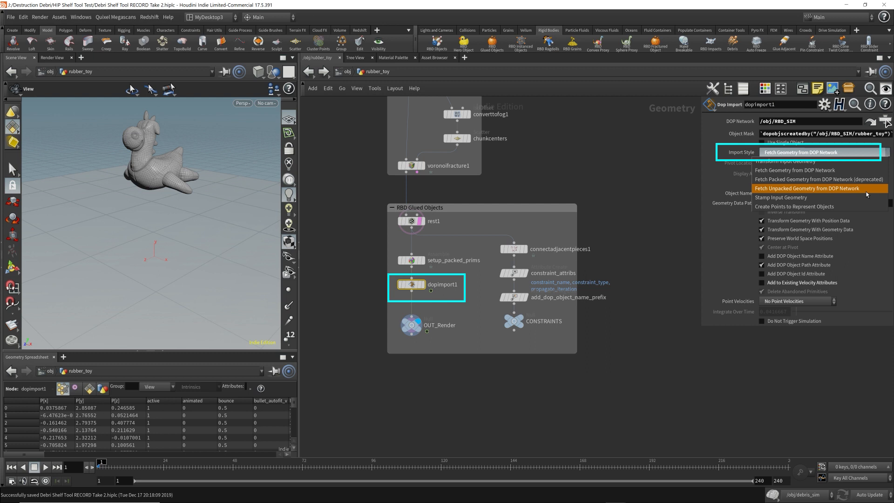
pyautogui.click(825, 171)
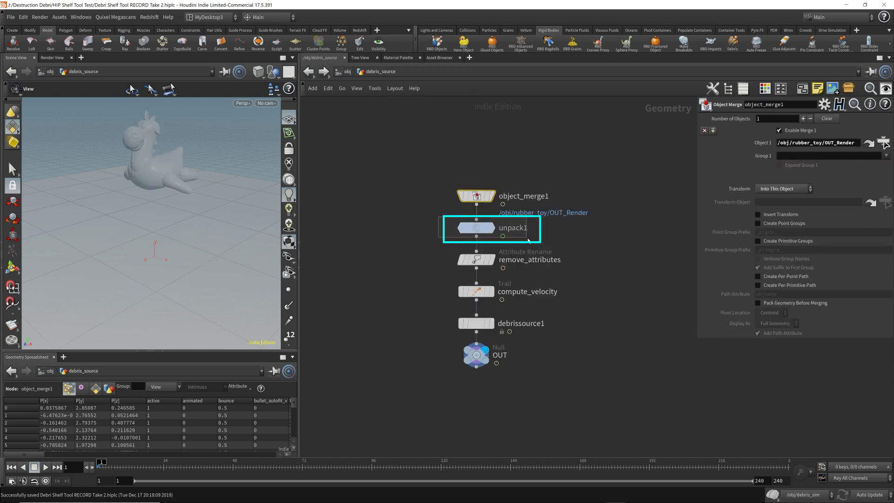
# Open the node info of object_merge1 and unpack1 in debris_source and compare their point counts
pyautogui.moveTo(464, 198)
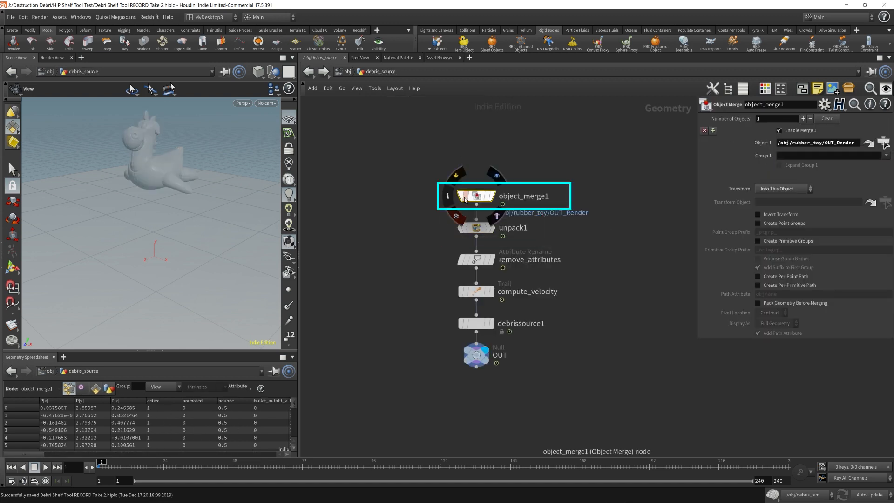
pyautogui.click(447, 196)
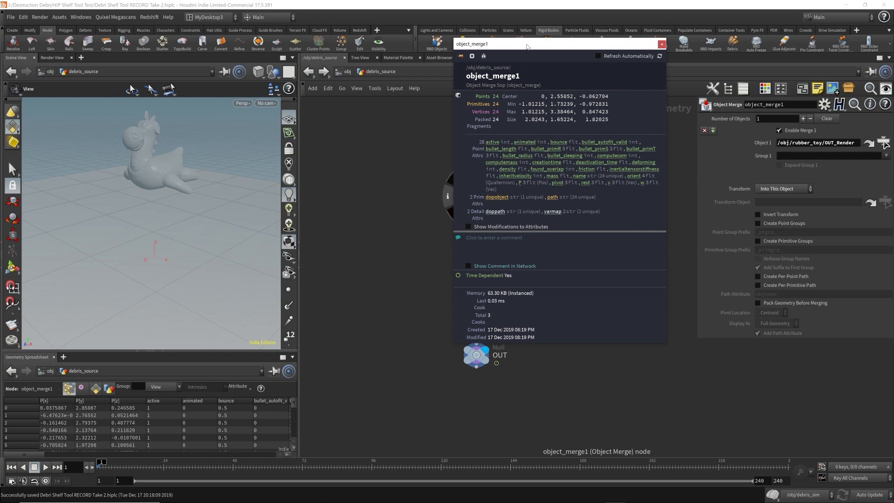
pyautogui.moveTo(526, 47); pyautogui.dragTo(637, 52)
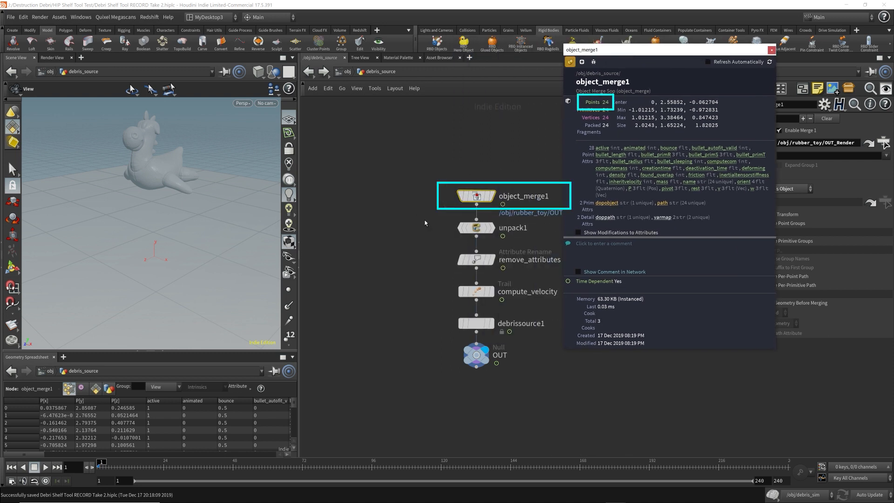
pyautogui.click(479, 227)
pyautogui.click(452, 228)
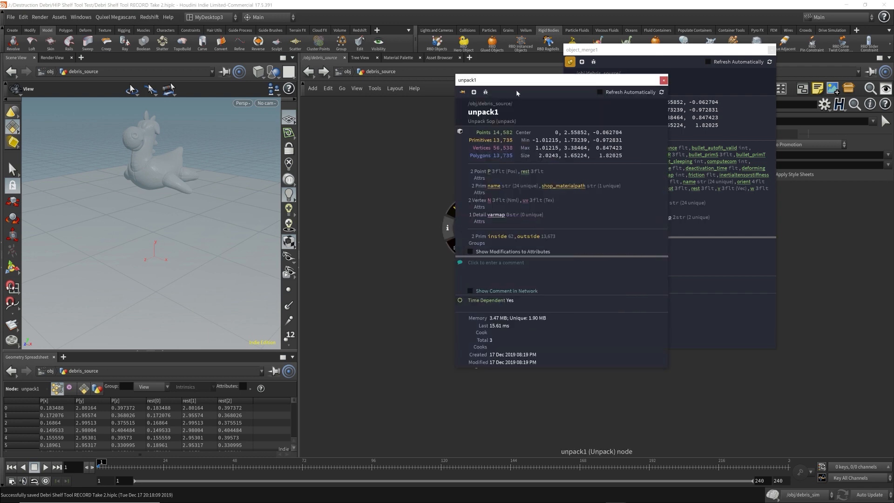
pyautogui.moveTo(516, 88); pyautogui.dragTo(711, 188)
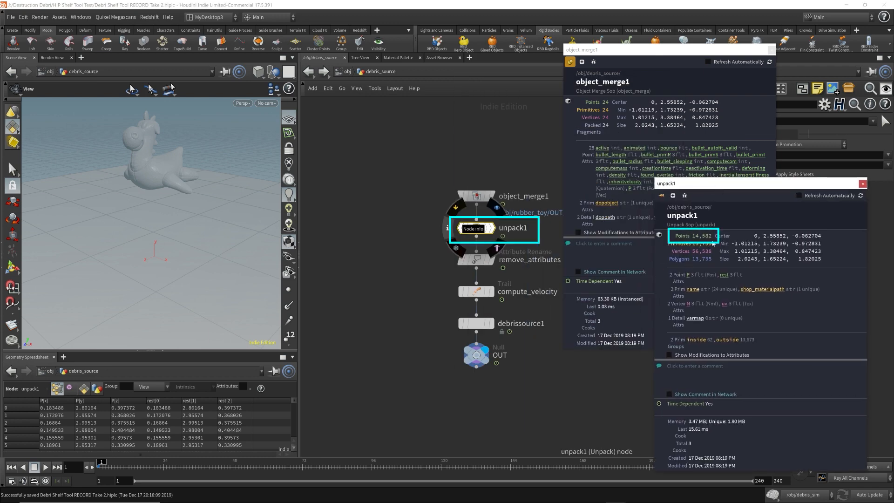
# Inspect the primitive Delete Attributes pattern of remove_attributes and view its primitive attributes in the Geometry Spreadsheet
pyautogui.click(475, 259)
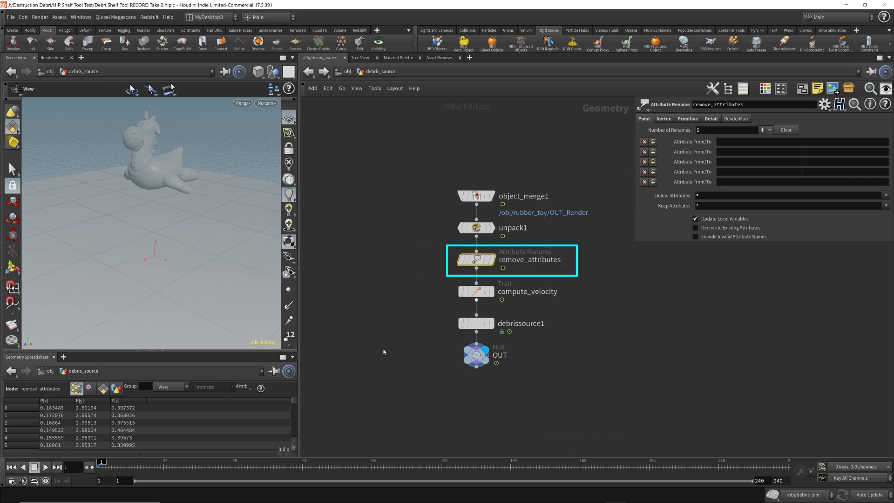
pyautogui.moveTo(431, 277); pyautogui.dragTo(593, 245)
pyautogui.click(688, 120)
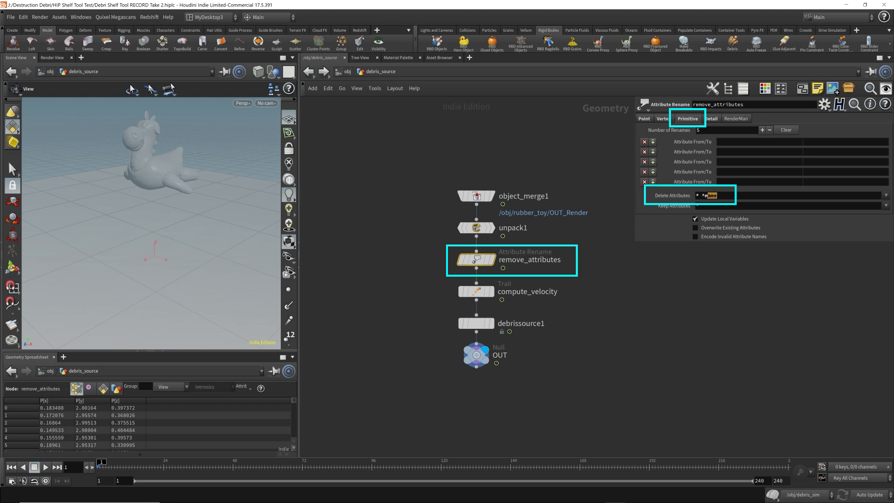
pyautogui.click(702, 196)
pyautogui.moveTo(701, 196); pyautogui.dragTo(706, 196)
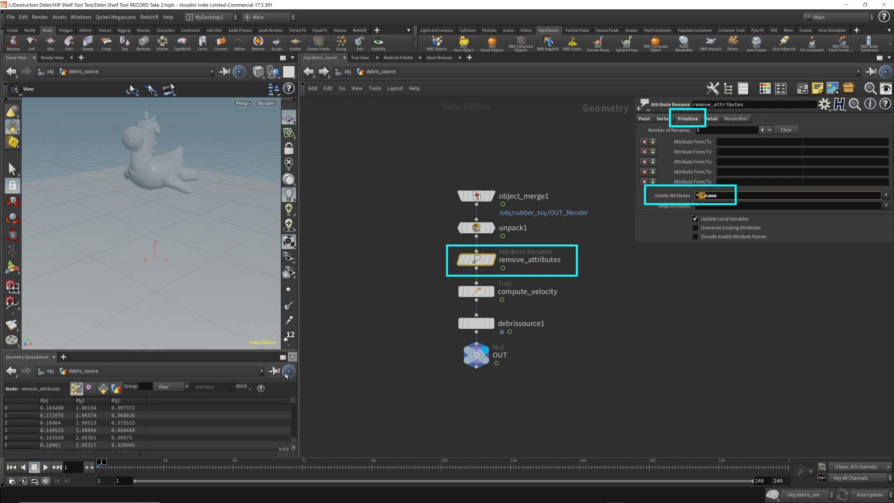
pyautogui.click(105, 390)
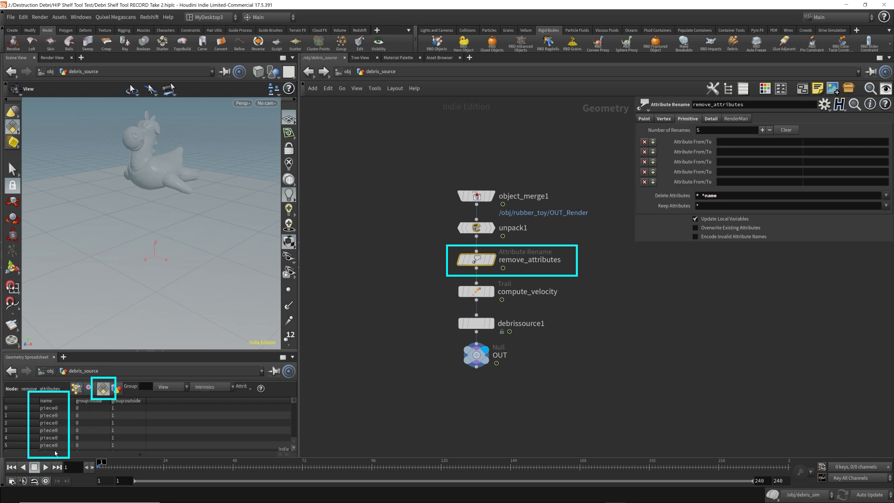
# Compare the primitive attributes of unpack1 with those of remove_attributes, sorting the spreadsheet by the outside group
pyautogui.click(479, 228)
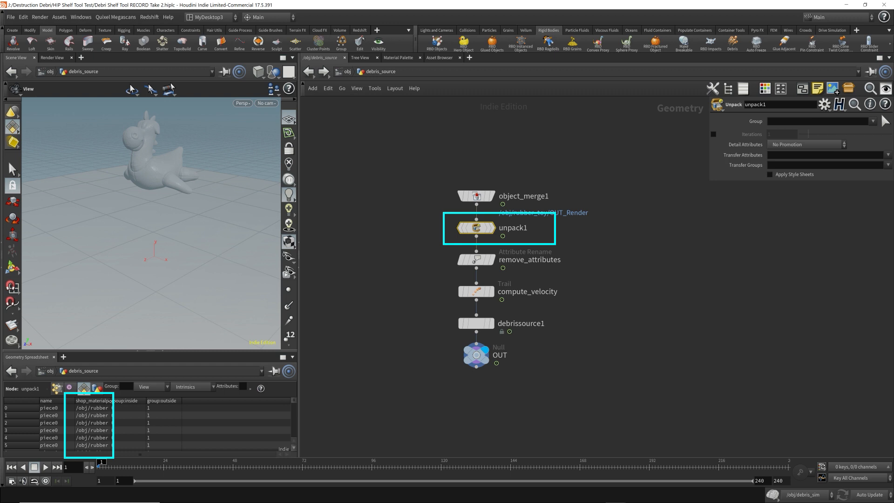
pyautogui.click(130, 403)
pyautogui.moveTo(112, 401); pyautogui.dragTo(191, 401)
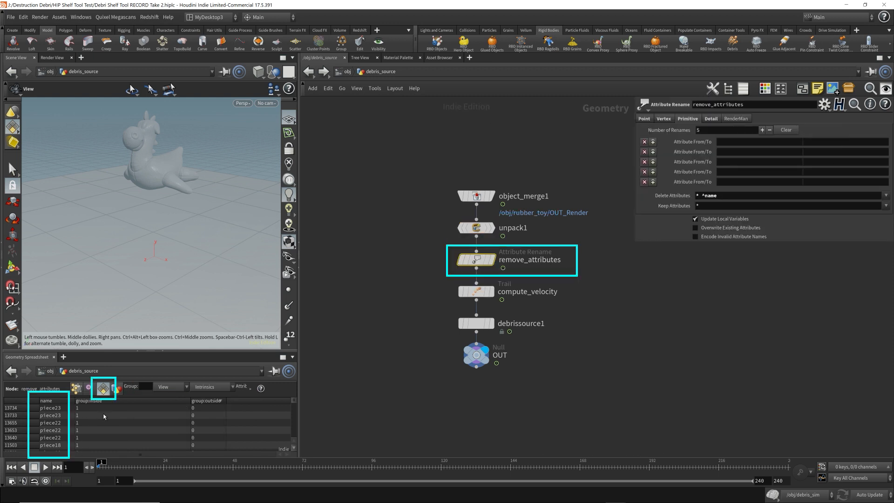
pyautogui.moveTo(191, 401); pyautogui.dragTo(110, 401)
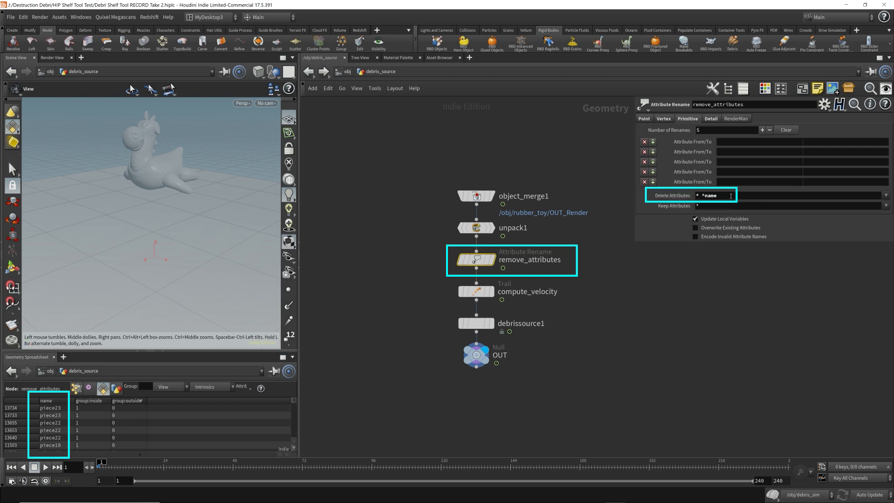
# Compare the point attributes of compute_velocity and remove_attributes to examine the added velocity
pyautogui.click(475, 292)
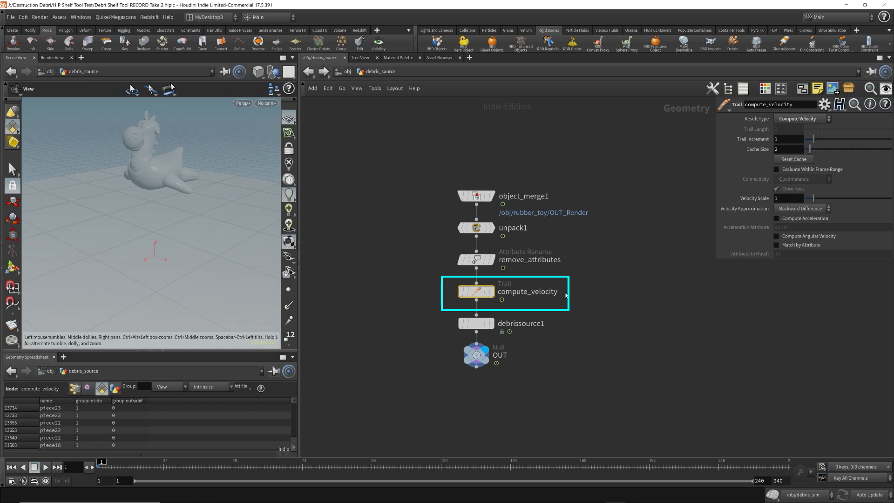
pyautogui.click(75, 389)
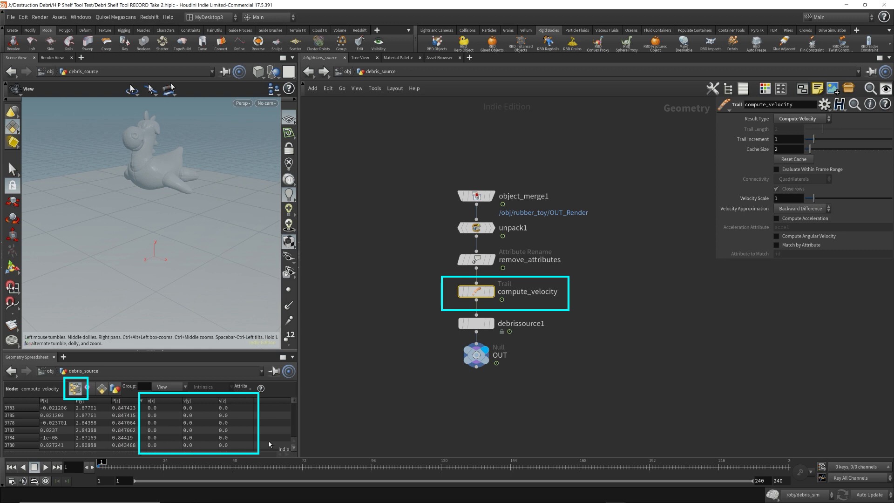
pyautogui.click(476, 259)
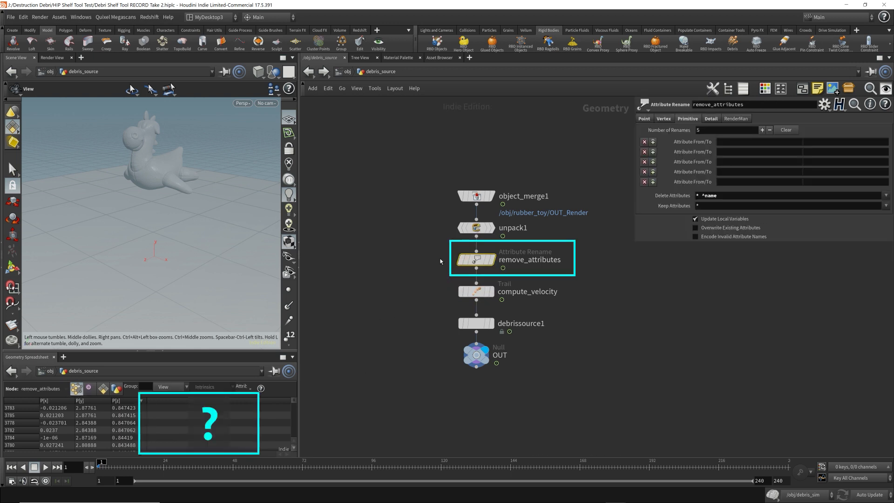
pyautogui.click(482, 294)
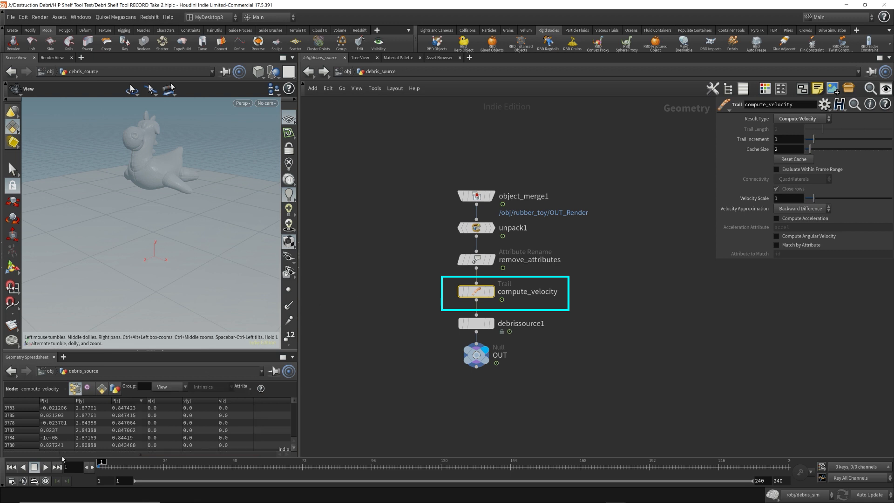
# Display compute_velocity and step through the timeline to frame 28, examining the point velocity values as the toy falls and breaks
pyautogui.click(92, 467)
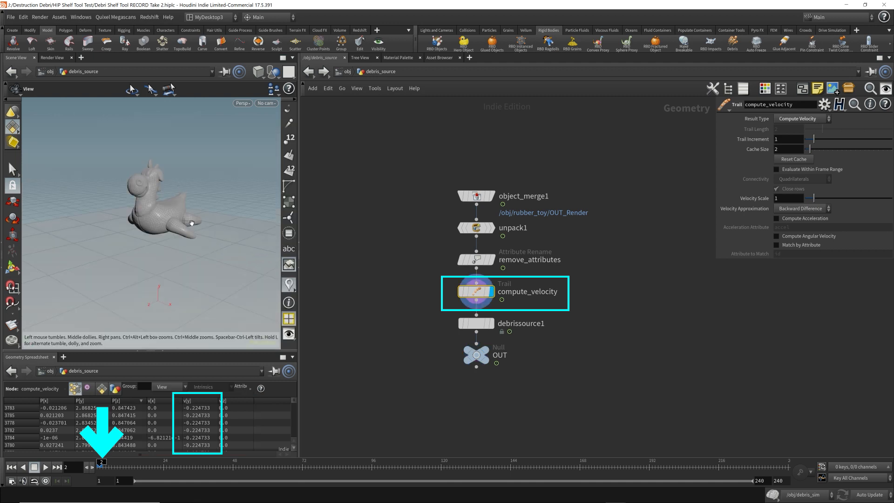
pyautogui.press('Right')
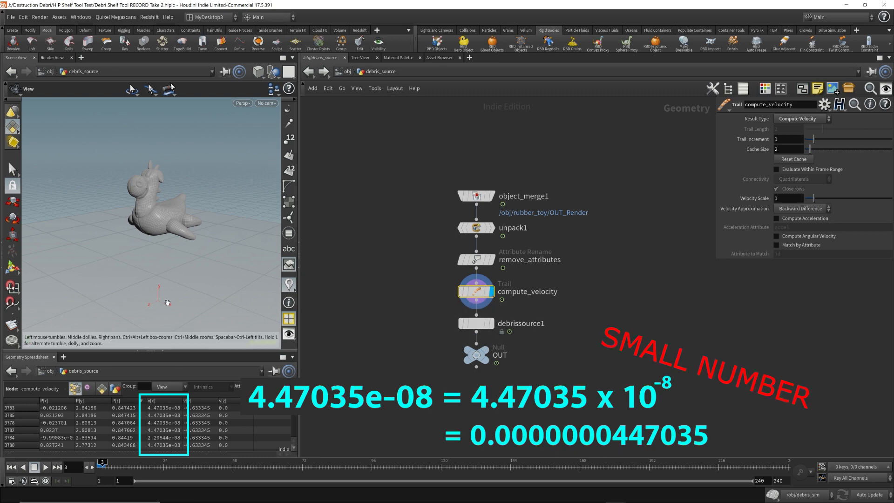
pyautogui.press('Right')
pyautogui.press('Right')
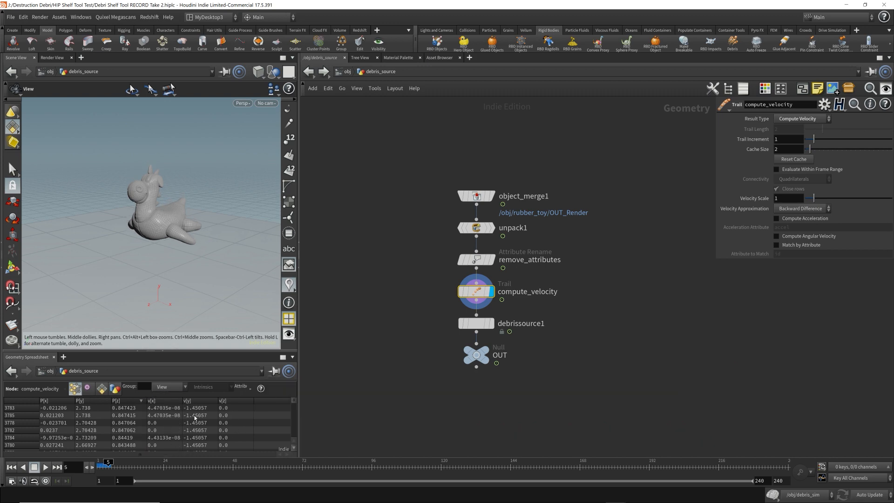
pyautogui.press('Right')
pyautogui.press('Right')
pyautogui.press('Right')
pyautogui.press('Right')
pyautogui.press('Right')
pyautogui.press('Right')
pyautogui.press('Right')
pyautogui.press('Right')
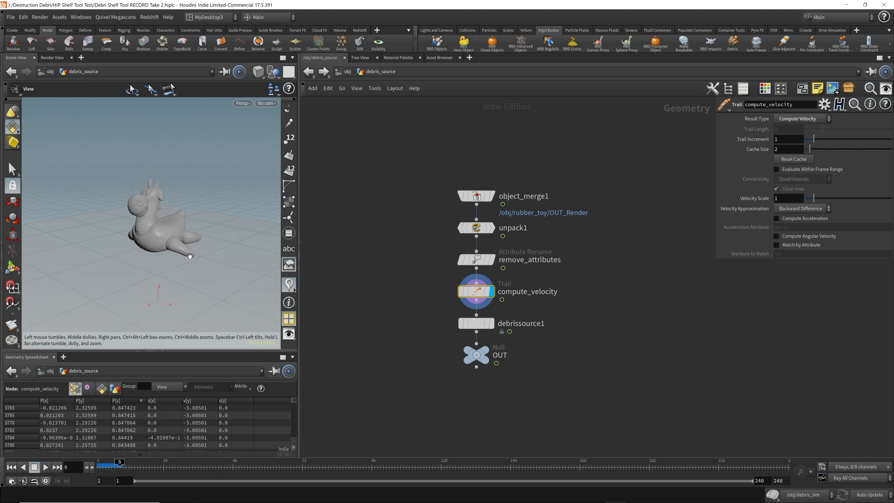
pyautogui.press('Right')
pyautogui.press('Right')
pyautogui.press('Right')
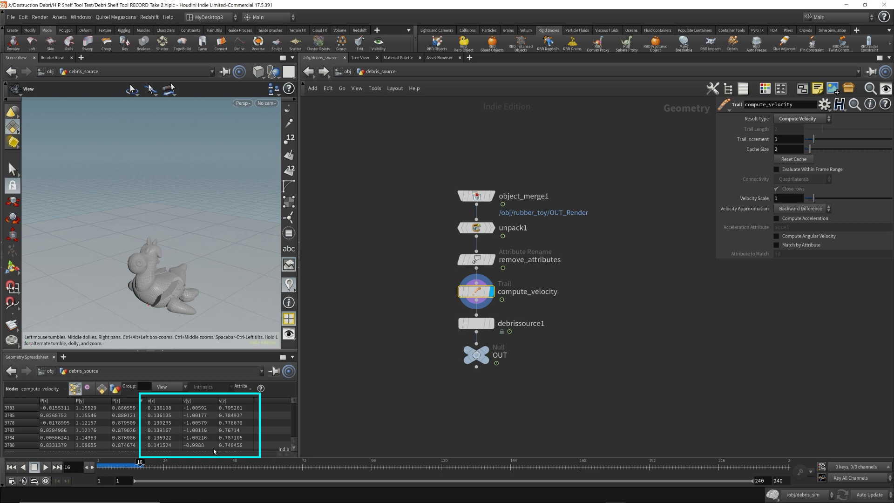
pyautogui.press('Right')
pyautogui.press('Right')
pyautogui.press('Right')
pyautogui.press('Right')
pyautogui.press('Right')
pyautogui.press('Right')
pyautogui.press('Right')
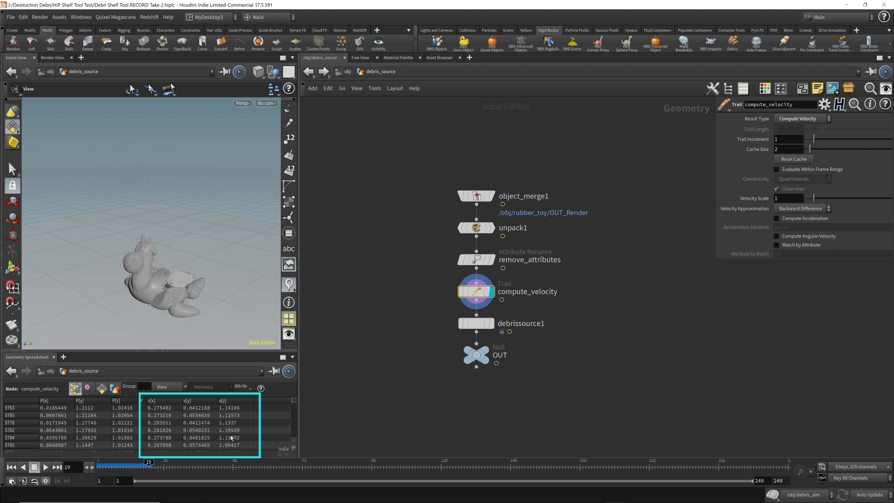
pyautogui.press('Right')
pyautogui.press('Right')
pyautogui.press('Right')
pyautogui.press('Right')
pyautogui.press('Right')
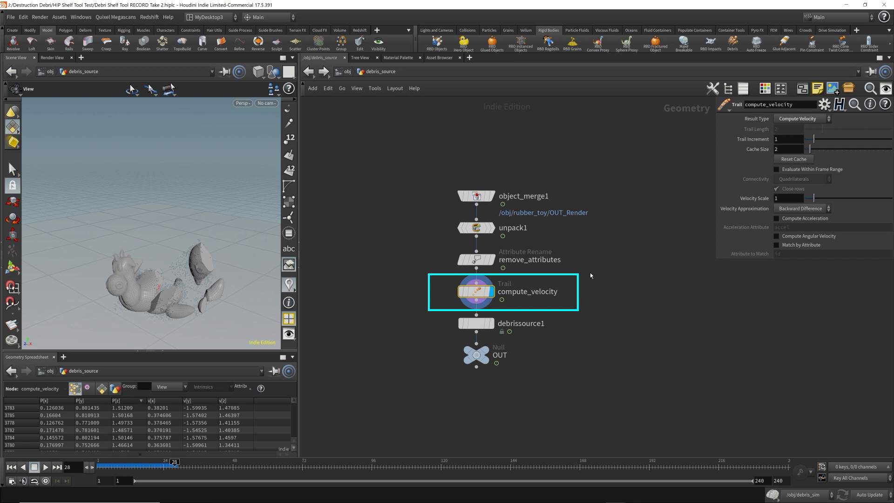
# Display debrissource1 to examine its debris points and settings, and restore the display to OUT
pyautogui.click(489, 326)
pyautogui.click(492, 328)
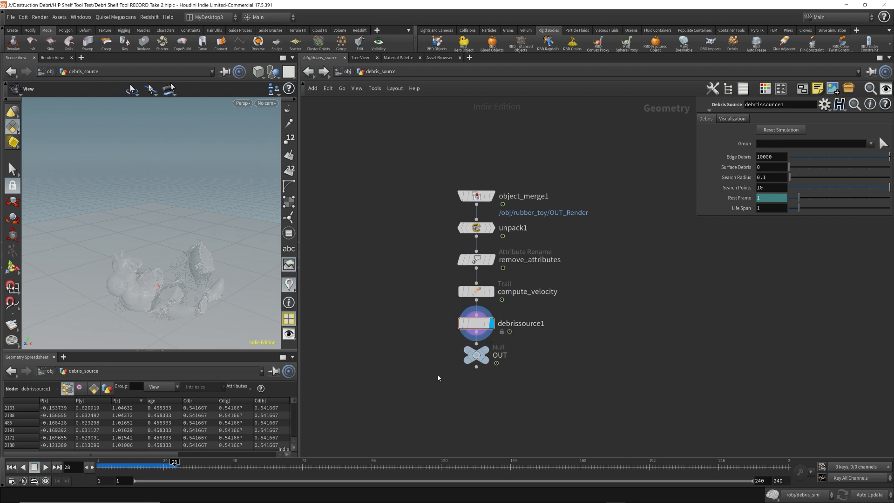
pyautogui.click(495, 336)
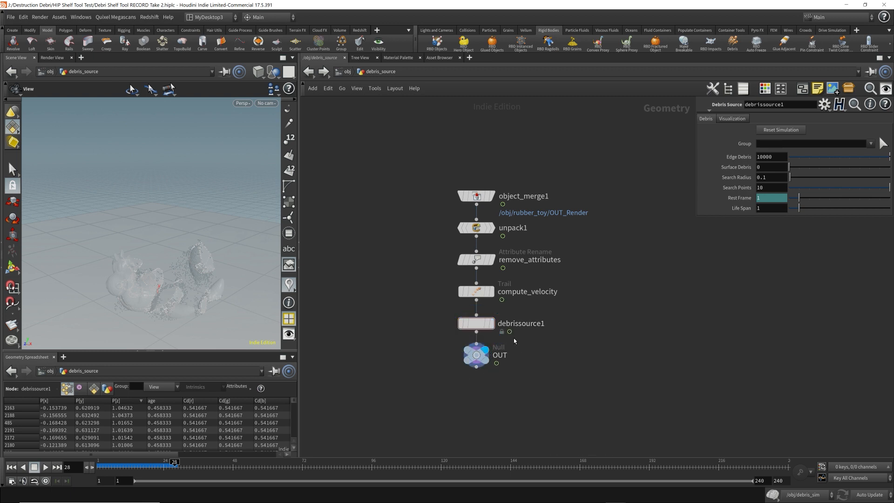
# Open the debris_sim network and route the popsource1-to-popsolver1 wire around the POP nodes with two dots
pyautogui.click(349, 72)
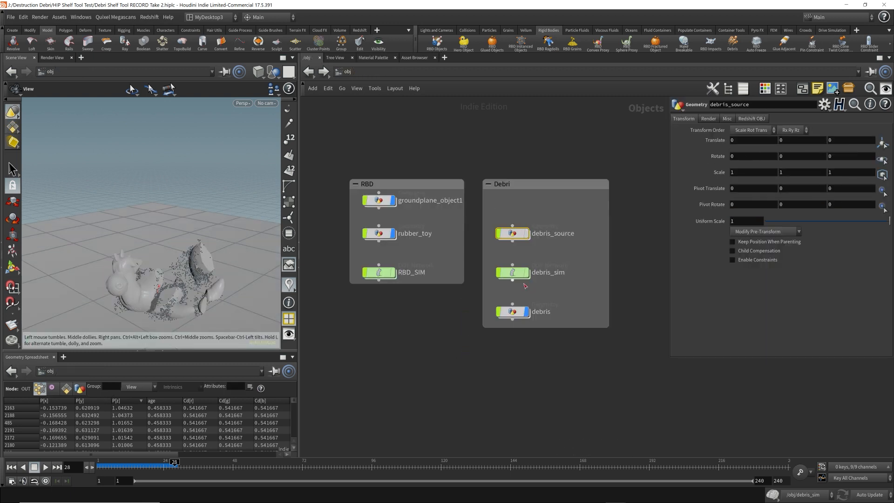
pyautogui.doubleClick(515, 272)
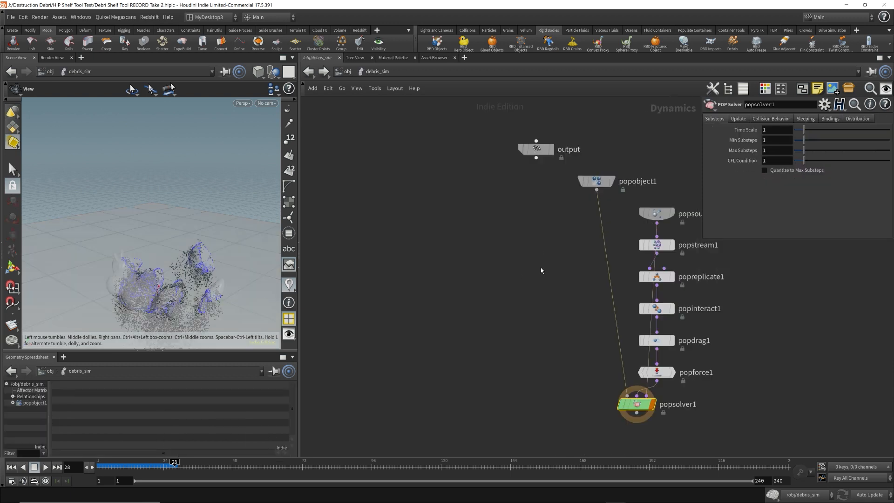
pyautogui.moveTo(541, 267); pyautogui.dragTo(399, 254, button='middle')
pyautogui.moveTo(479, 179); pyautogui.dragTo(542, 368)
pyautogui.click(503, 187)
pyautogui.moveTo(514, 326); pyautogui.dragTo(670, 213)
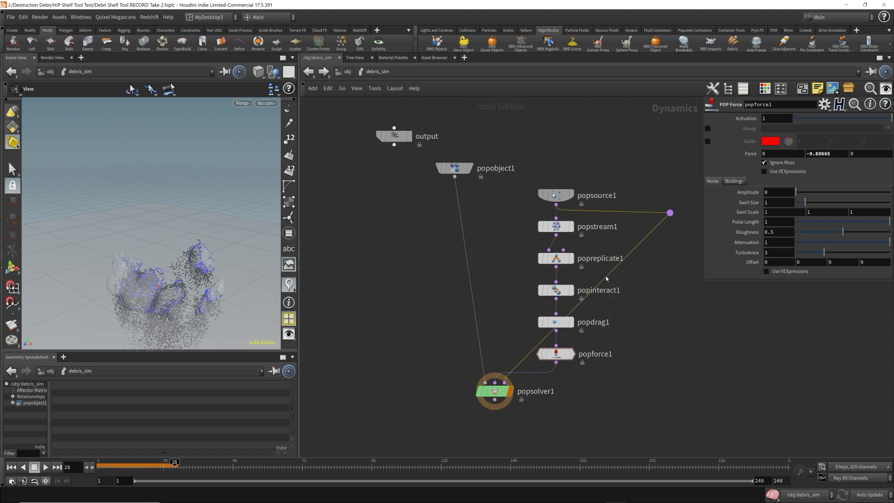
pyautogui.keyDown('alt'); pyautogui.moveTo(606, 278); pyautogui.dragTo(533, 186); pyautogui.keyUp('alt')
# Align the POP node chain above popsolver1, move popobject1 beside it and connect the output node below popsolver1
pyautogui.moveTo(555, 290); pyautogui.dragTo(512, 280)
pyautogui.moveTo(454, 168); pyautogui.dragTo(409, 342)
pyautogui.moveTo(394, 136); pyautogui.dragTo(409, 260)
pyautogui.moveTo(425, 339); pyautogui.dragTo(432, 327)
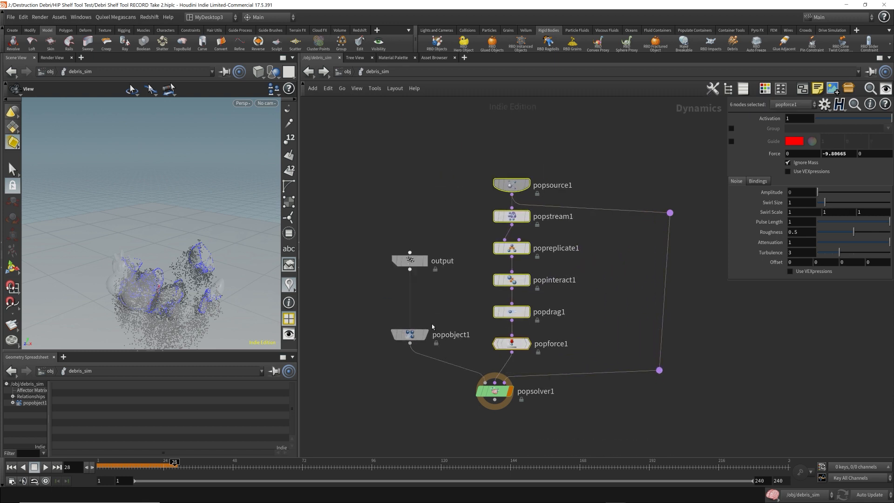
pyautogui.moveTo(410, 260); pyautogui.dragTo(494, 434)
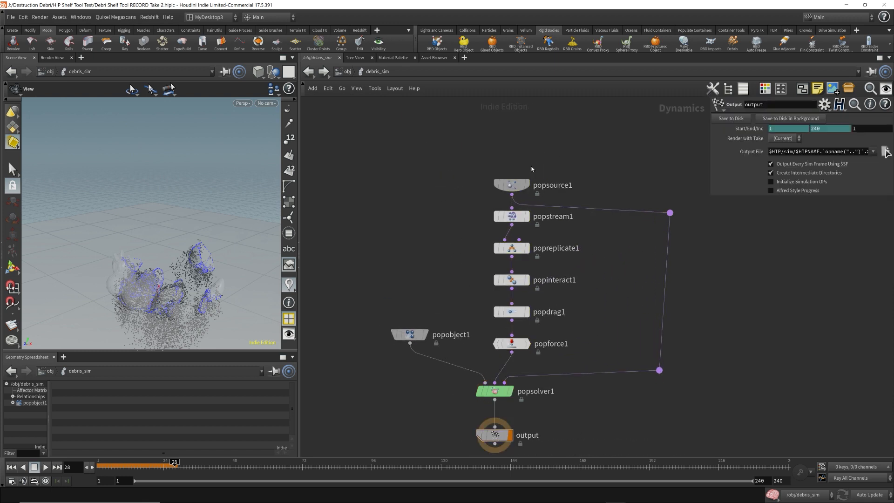
# Save the scene and play the debris simulation from the first frame
pyautogui.hotkey('ctrl', 's')
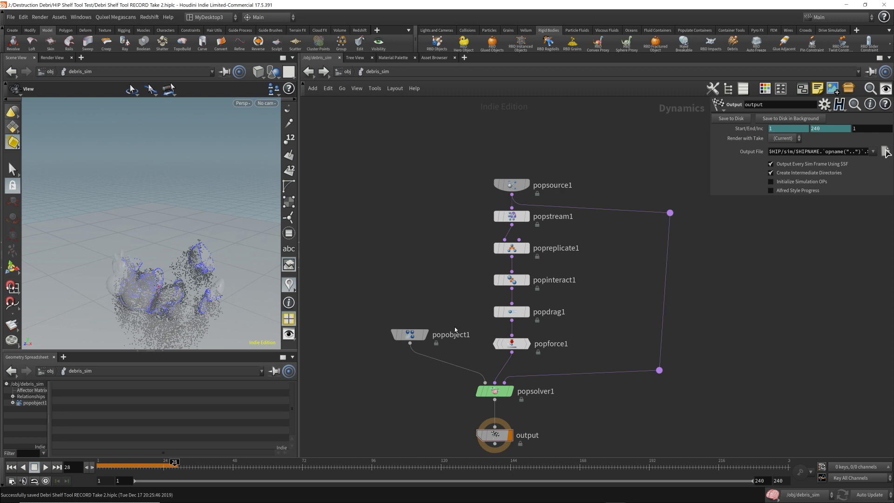
pyautogui.hotkey('ctrl', 'Up')
pyautogui.press('Up')
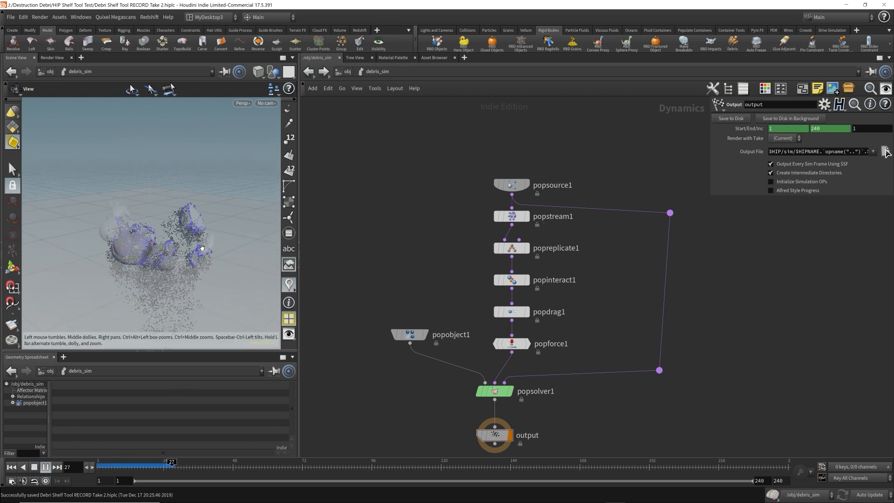
# Stop the playback at frame 37 and examine how the debris behaves against the ground
pyautogui.press('Up')
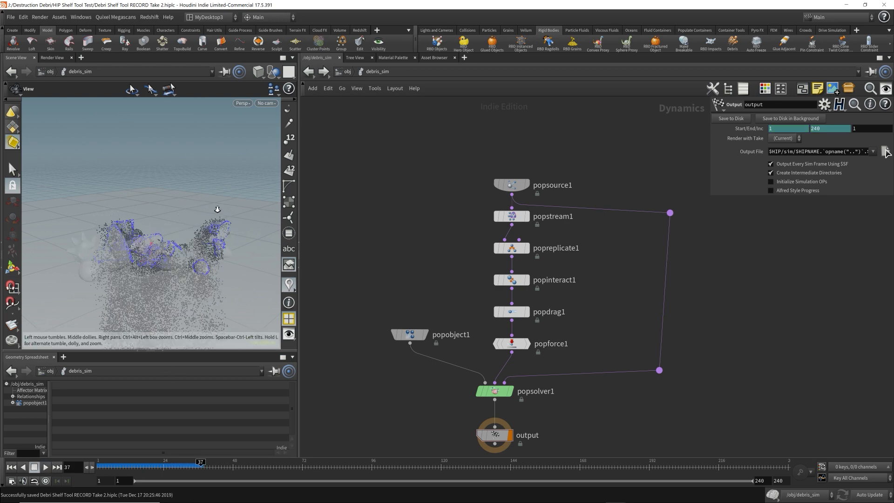
pyautogui.moveTo(218, 209); pyautogui.dragTo(206, 273)
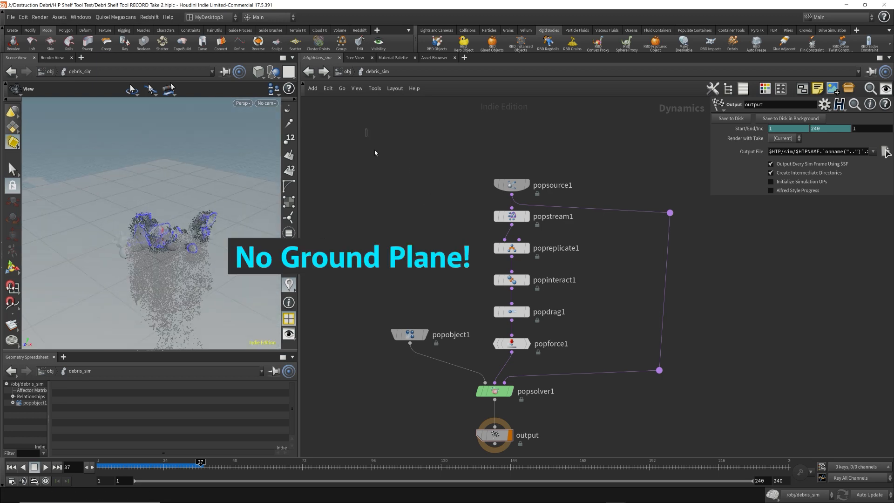
pyautogui.moveTo(365, 130); pyautogui.dragTo(689, 441)
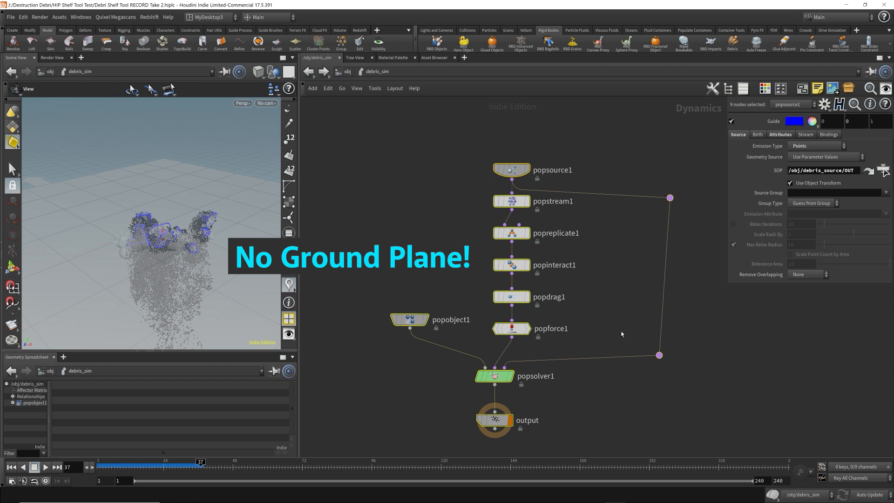
pyautogui.click(410, 189)
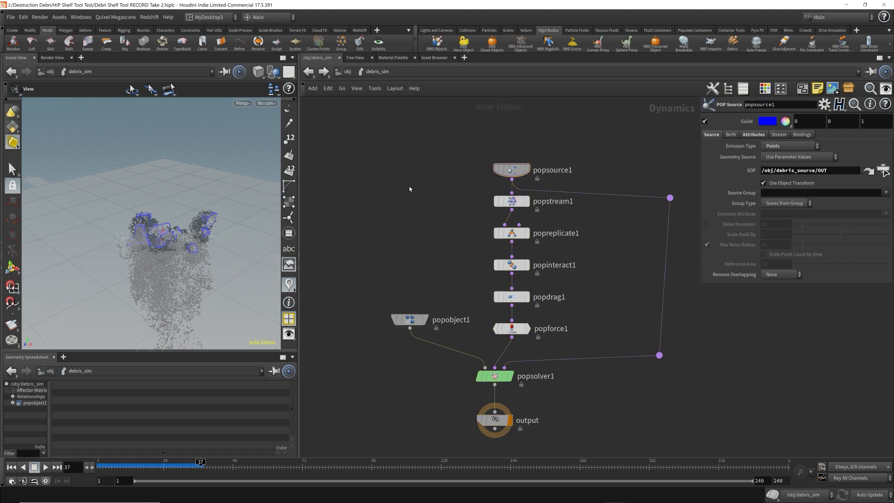
# Go back to frame 15 and examine the toy up close just before it breaks
pyautogui.click(147, 463)
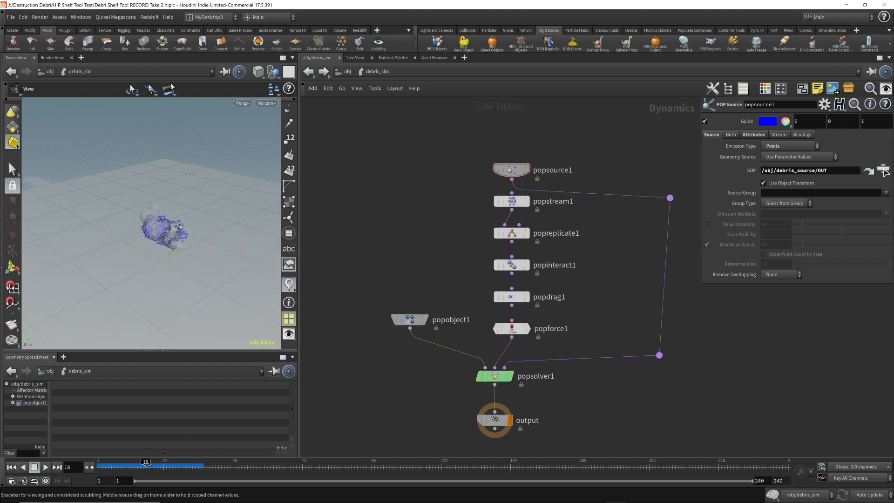
pyautogui.press('Left')
pyautogui.press('Left')
pyautogui.press('Left')
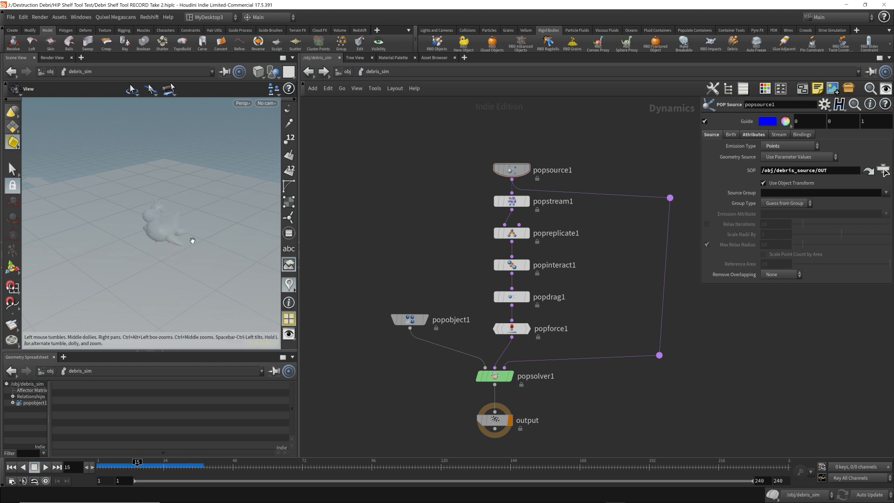
pyautogui.moveTo(192, 241); pyautogui.dragTo(162, 224)
pyautogui.moveTo(161, 224); pyautogui.dragTo(266, 215, button='middle')
pyautogui.moveTo(266, 215); pyautogui.dragTo(226, 218, button='right')
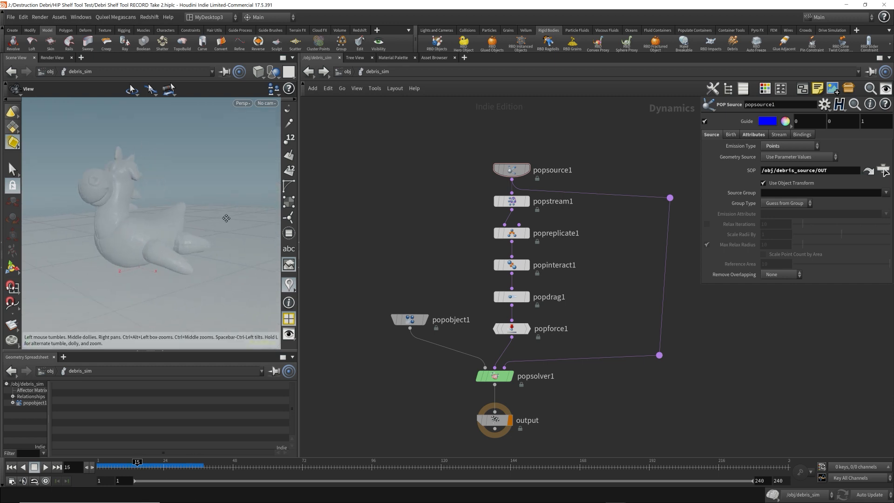
pyautogui.moveTo(191, 235); pyautogui.dragTo(191, 238)
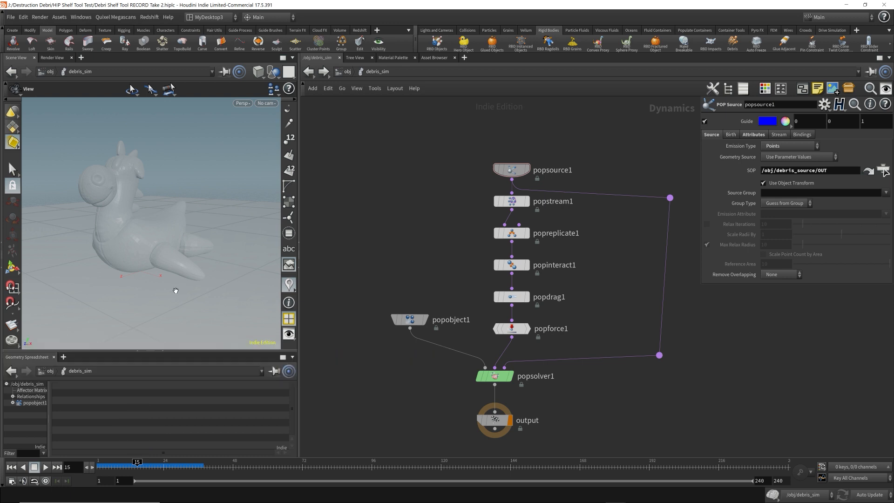
# Advance to frame 16 and inspect the debris points along the cracks of the toy
pyautogui.press('Right')
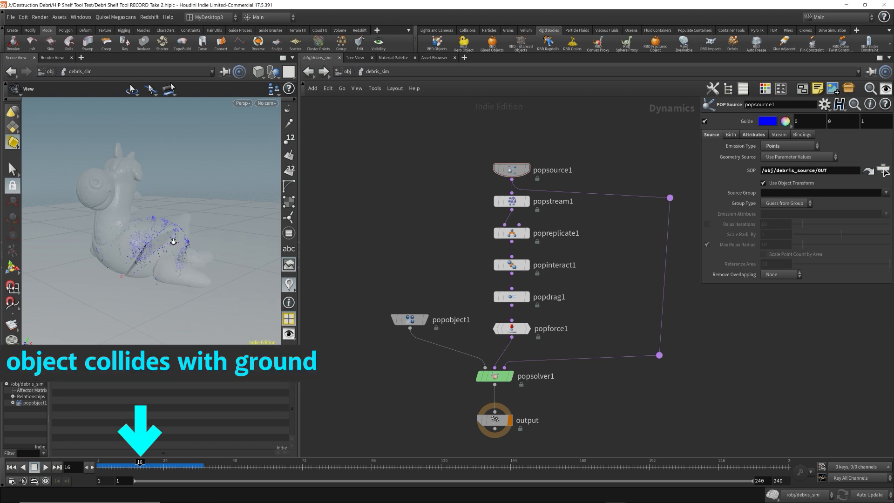
pyautogui.moveTo(173, 241)
pyautogui.mouseDown(button='right')
pyautogui.moveTo(230, 238)
pyautogui.moveTo(184, 245)
pyautogui.mouseUp(button='right')
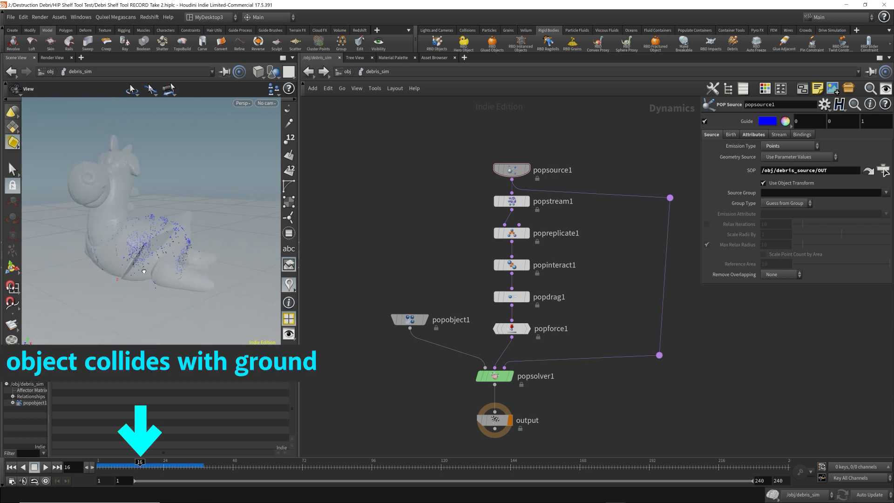
pyautogui.moveTo(144, 271)
pyautogui.mouseDown()
pyautogui.moveTo(162, 266)
pyautogui.moveTo(140, 283)
pyautogui.mouseUp()
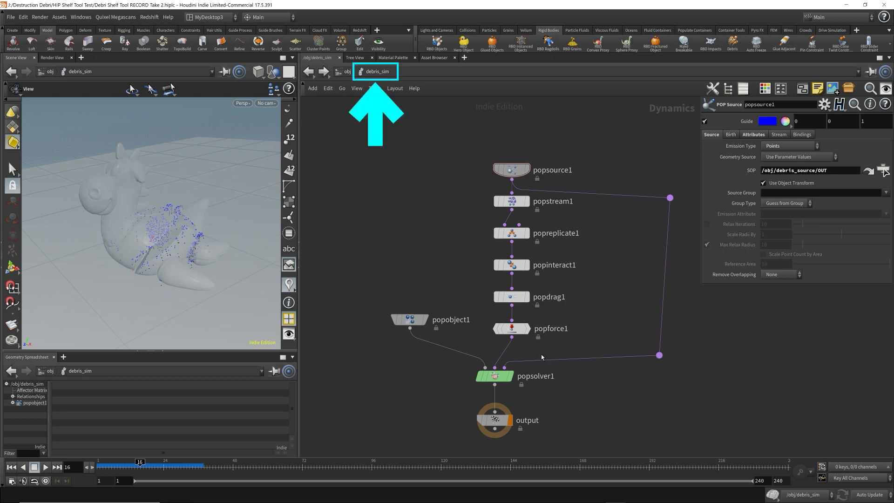
# Return to the object level and examine the cracks of the shattered toy from several angles
pyautogui.click(347, 72)
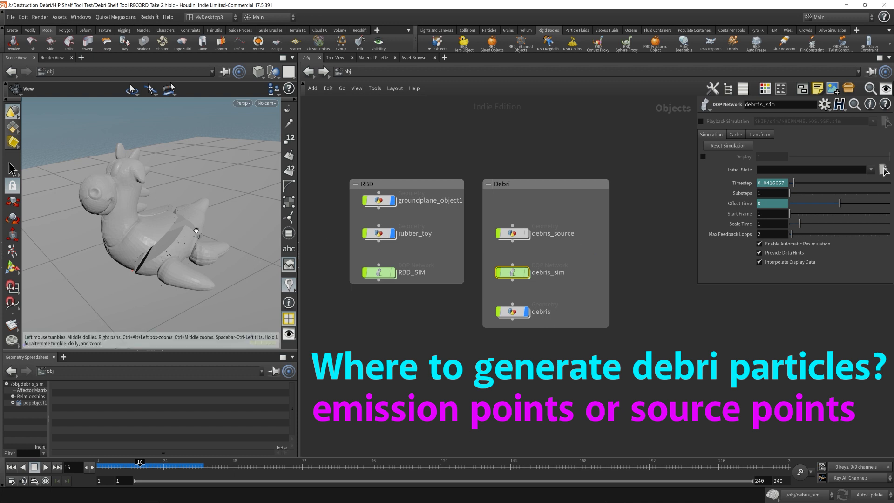
pyautogui.moveTo(151, 226); pyautogui.dragTo(131, 222)
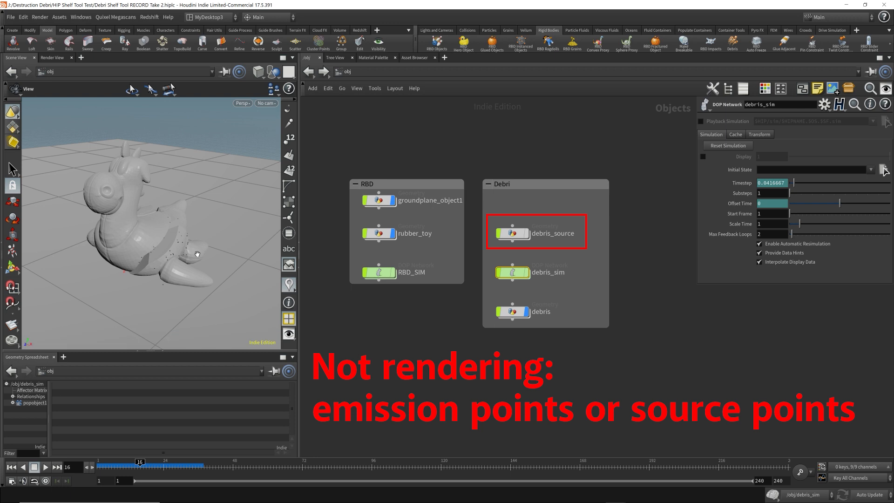
pyautogui.moveTo(209, 260); pyautogui.dragTo(166, 232)
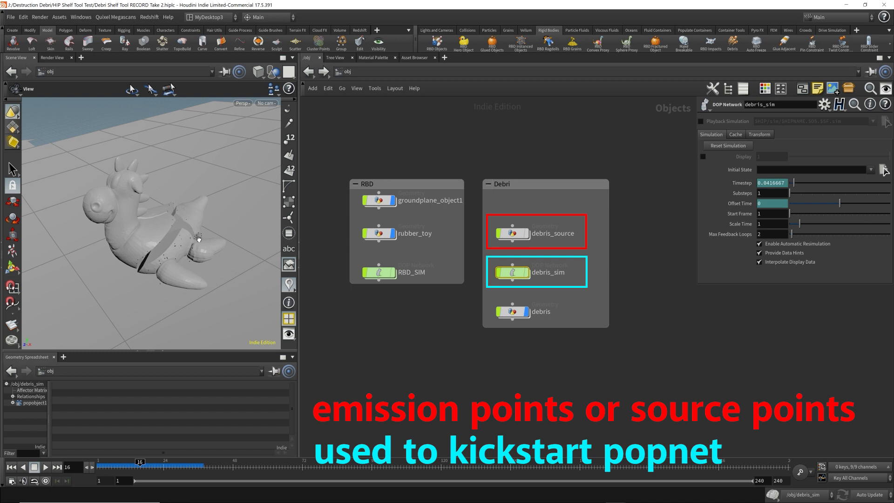
# Open debris_source to review its node chain, and return to the debris_sim node at object level
pyautogui.moveTo(513, 235)
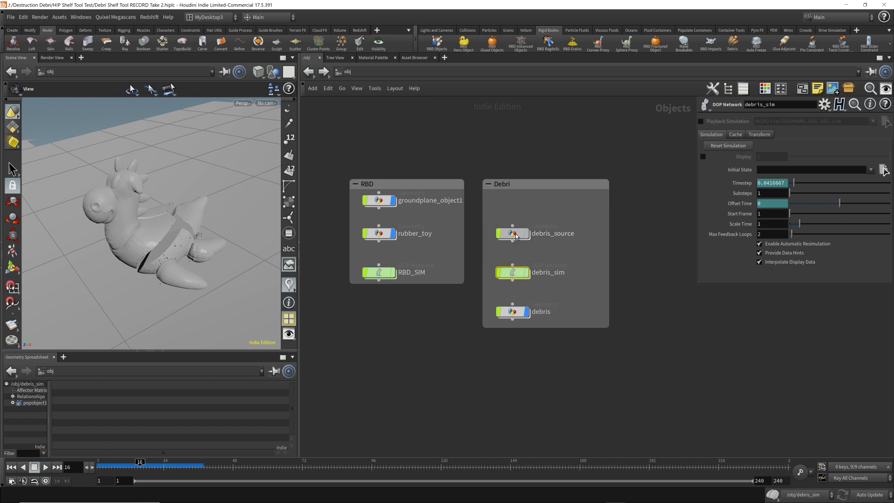
pyautogui.doubleClick(514, 233)
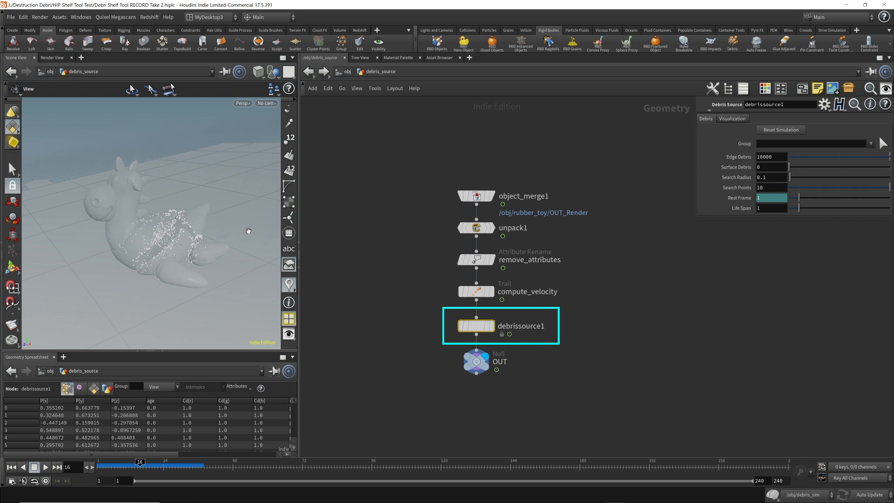
pyautogui.click(348, 71)
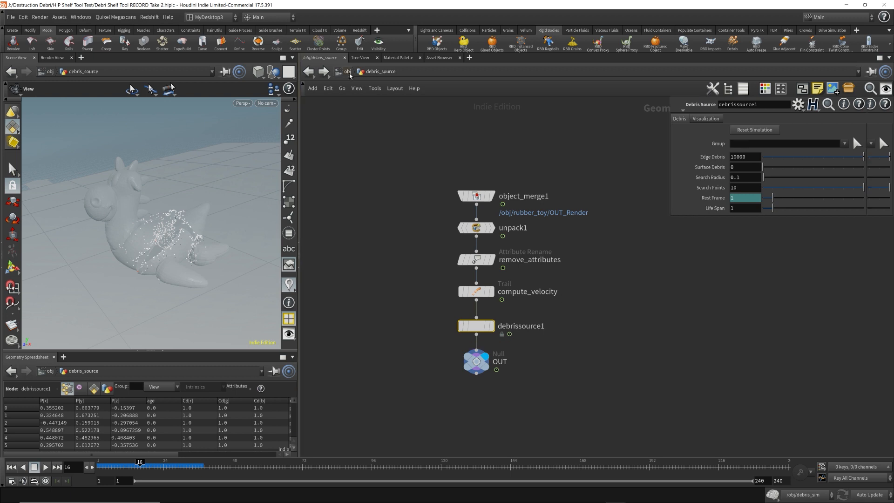
pyautogui.click(560, 273)
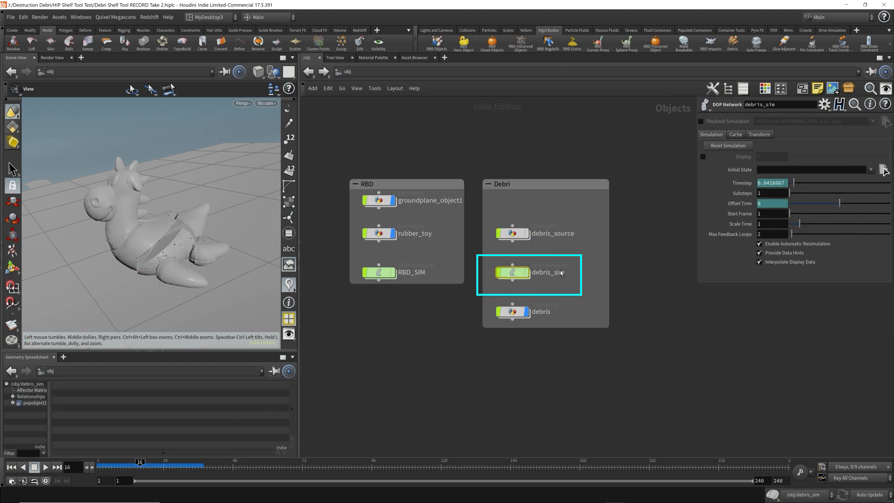
pyautogui.moveTo(514, 277)
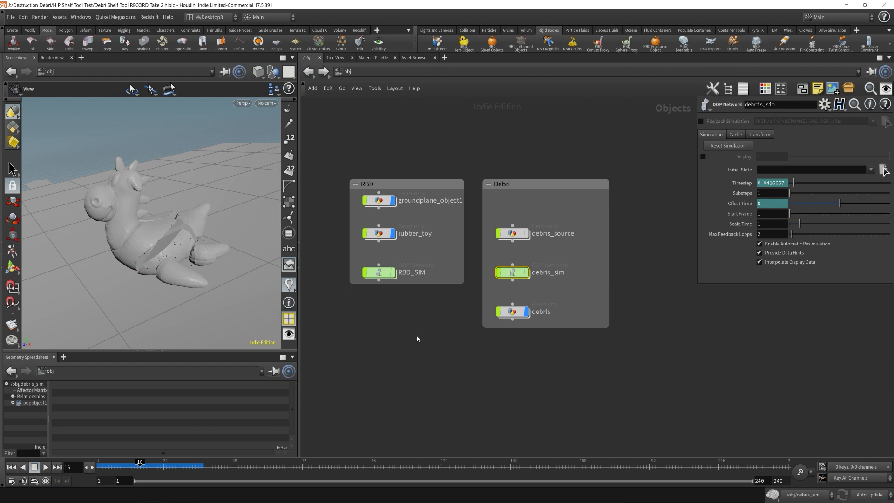
# Step back to frame 14, open debris_source and look inside its locked debrissource1 node
pyautogui.press('Left')
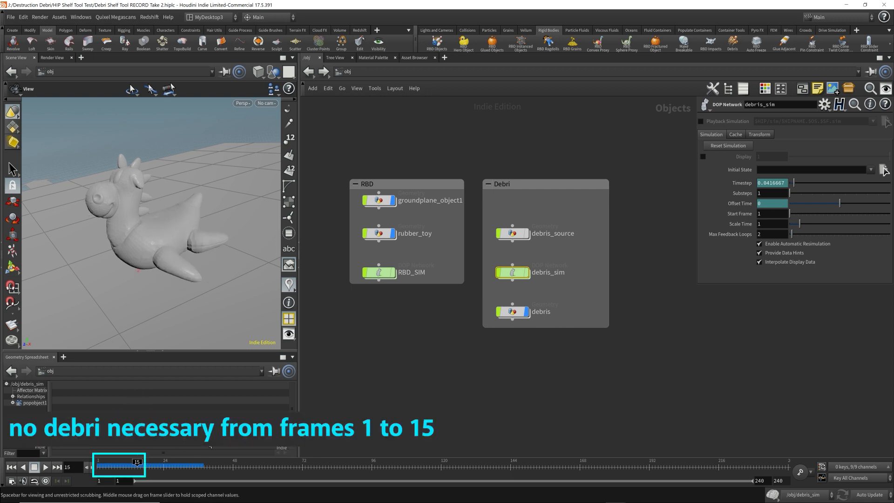
pyautogui.press('Left')
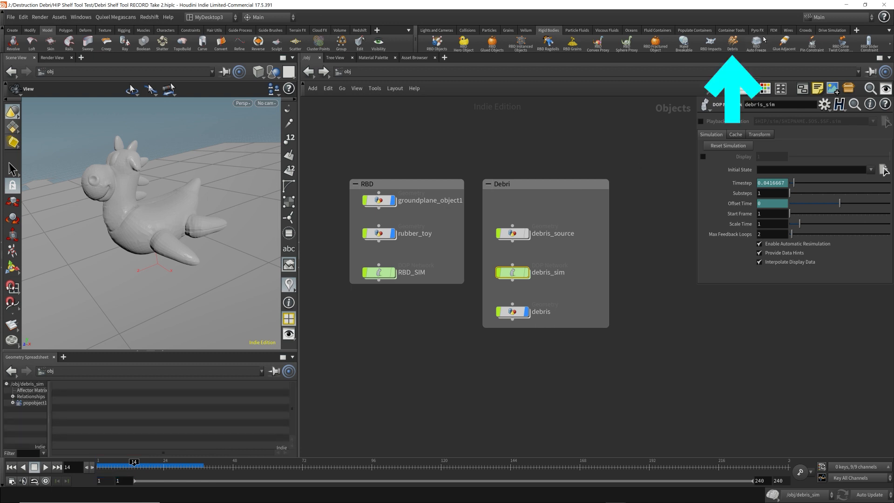
pyautogui.doubleClick(512, 234)
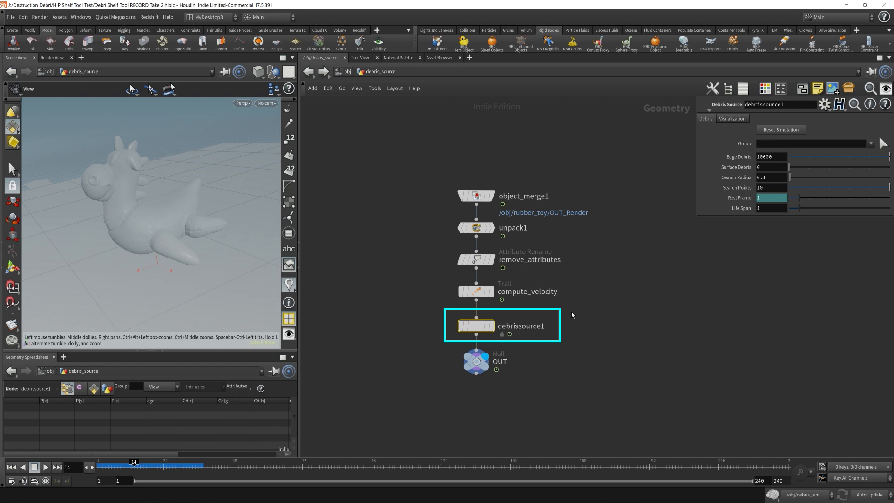
pyautogui.rightClick(477, 327)
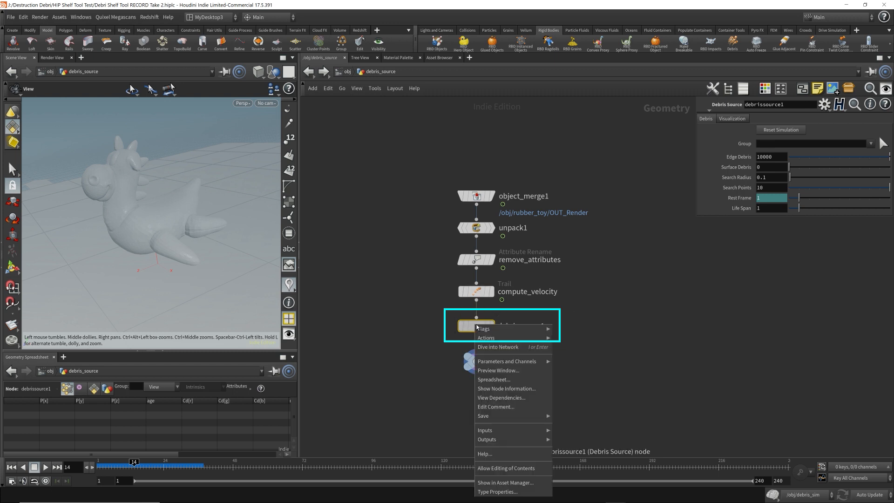
pyautogui.press('Escape')
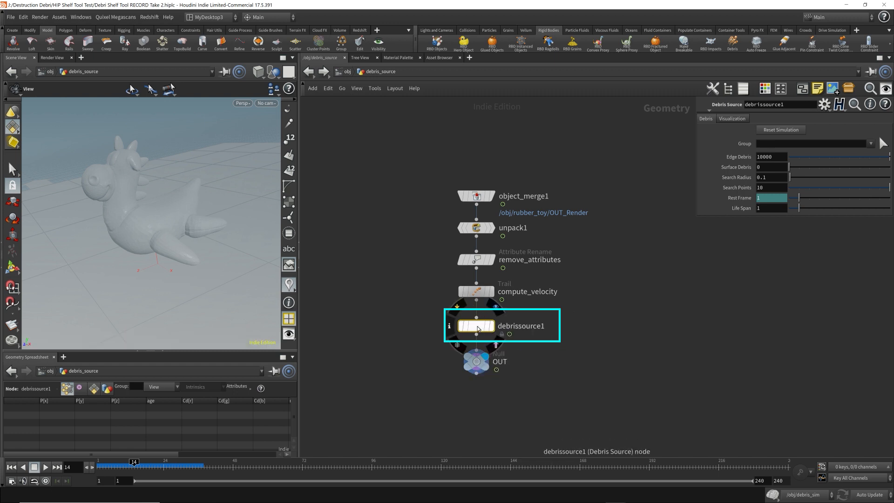
pyautogui.doubleClick(477, 327)
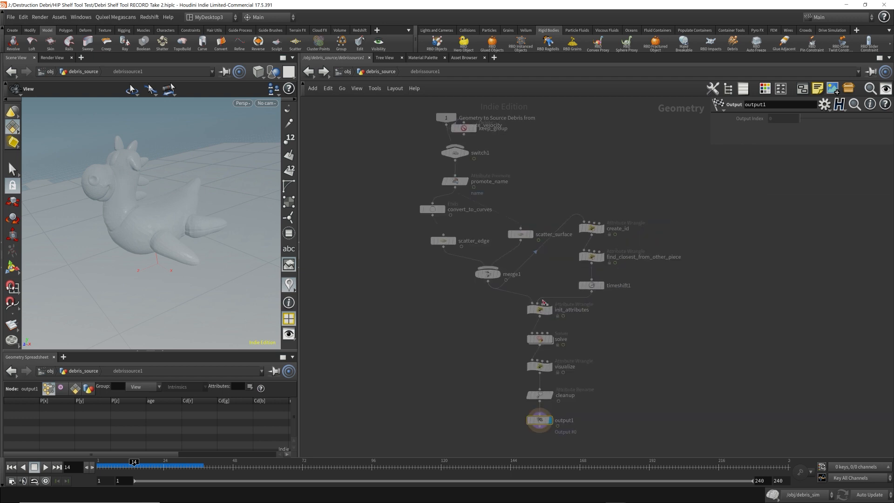
pyautogui.scroll(-2, 543, 302)
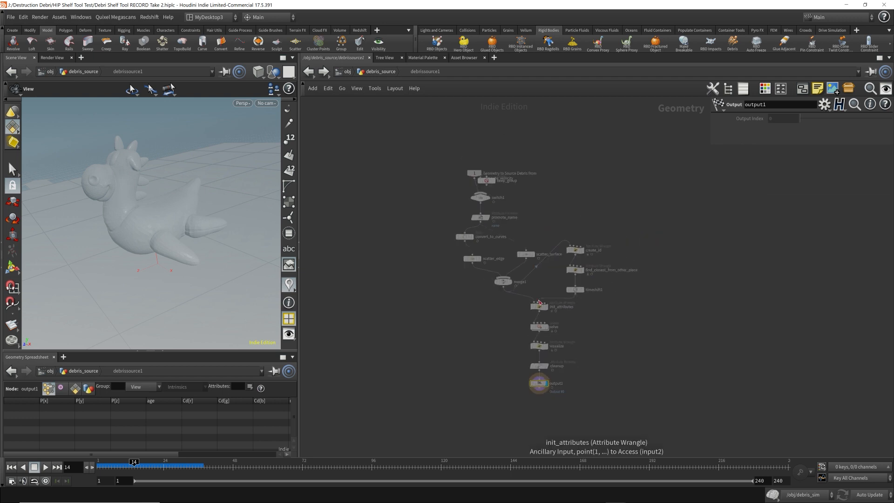
pyautogui.click(381, 71)
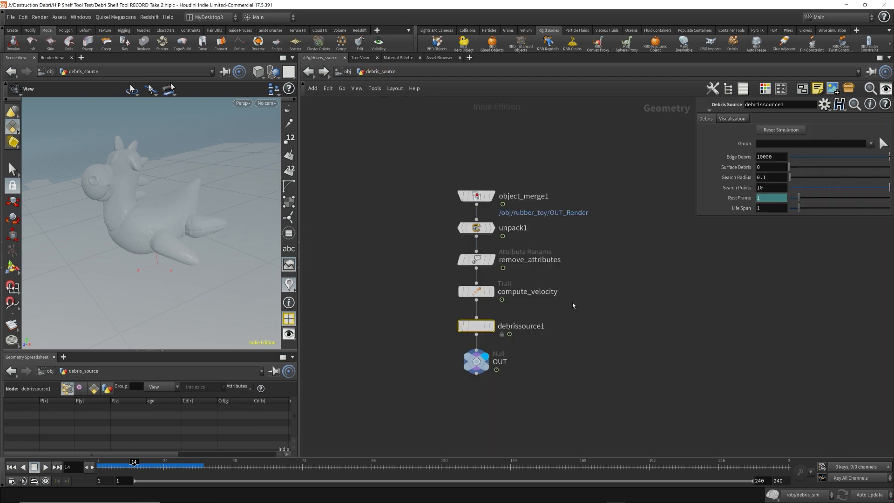
# Allow editing of debrissource1's contents and open its internal network
pyautogui.rightClick(482, 327)
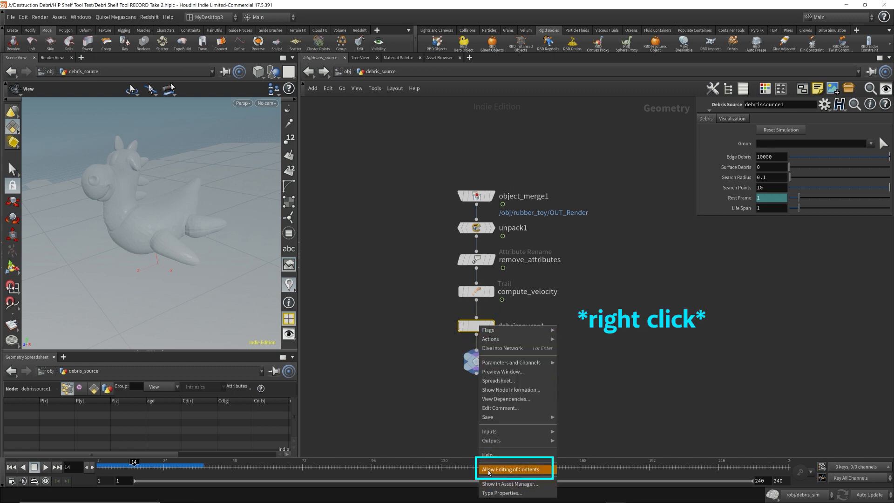
pyautogui.click(521, 469)
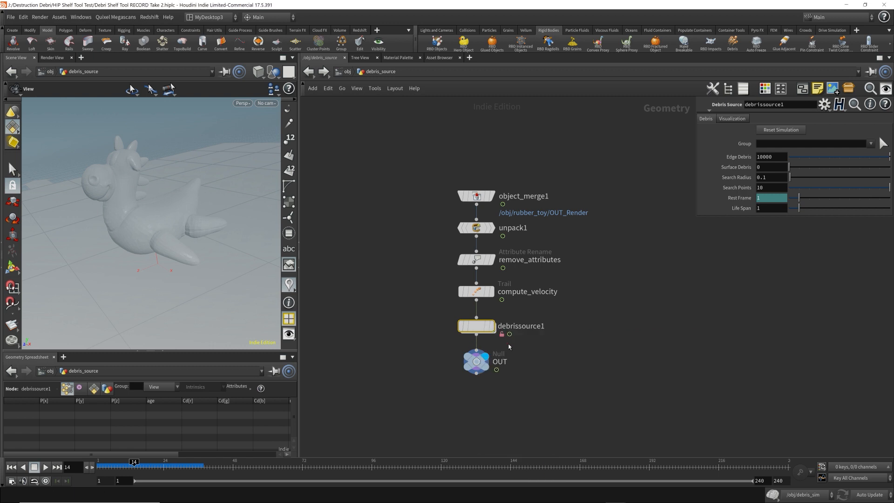
pyautogui.doubleClick(476, 326)
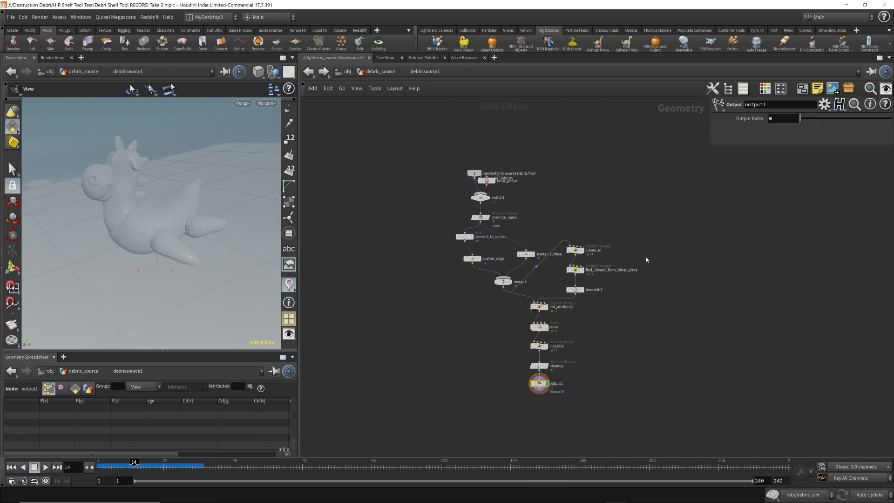
# Move the create_id, find_closest_from_other_piece and timeshift1 column away from the main chain and auto-arrange the nodes from the input to merge1
pyautogui.press('l')
pyautogui.moveTo(613, 227); pyautogui.dragTo(565, 293)
pyautogui.moveTo(577, 288); pyautogui.dragTo(631, 280)
pyautogui.moveTo(417, 121); pyautogui.dragTo(544, 289)
pyautogui.press('l')
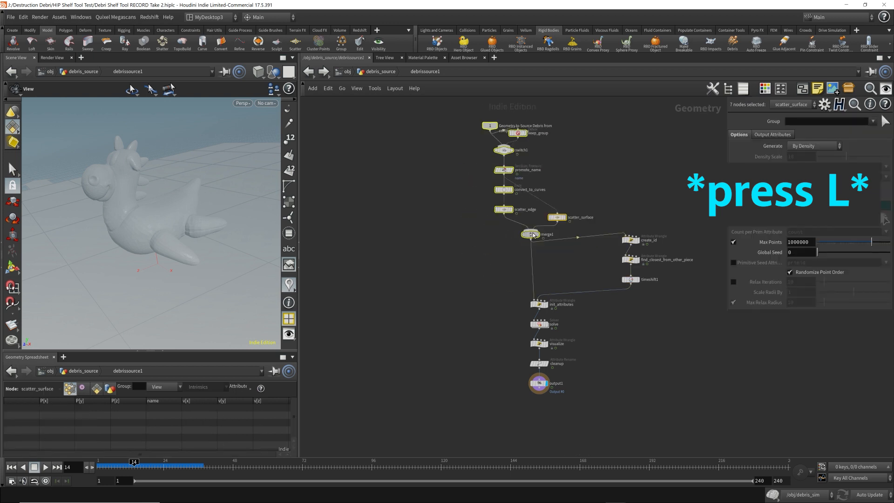
# Move scatter_surface out to the side and align the chain from the input node to scatter_edge above merge1
pyautogui.click(575, 223)
pyautogui.moveTo(575, 224); pyautogui.dragTo(615, 198)
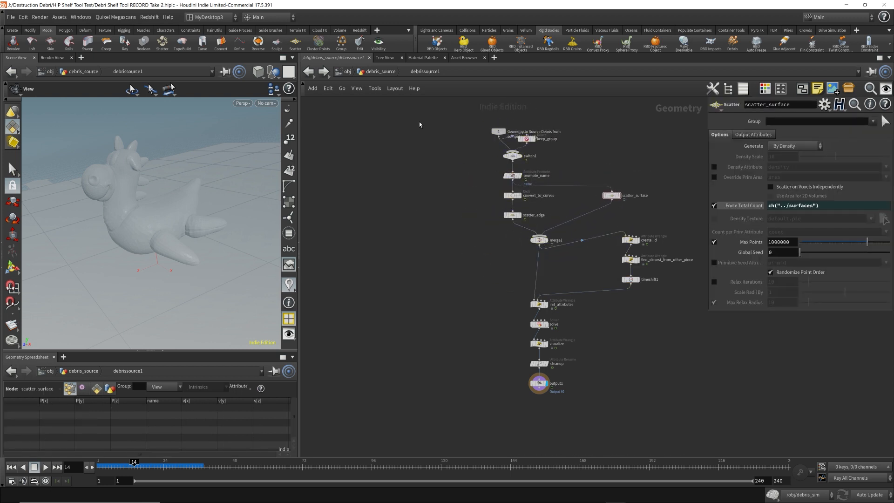
pyautogui.moveTo(455, 109); pyautogui.dragTo(560, 219)
pyautogui.moveTo(516, 216); pyautogui.dragTo(542, 209)
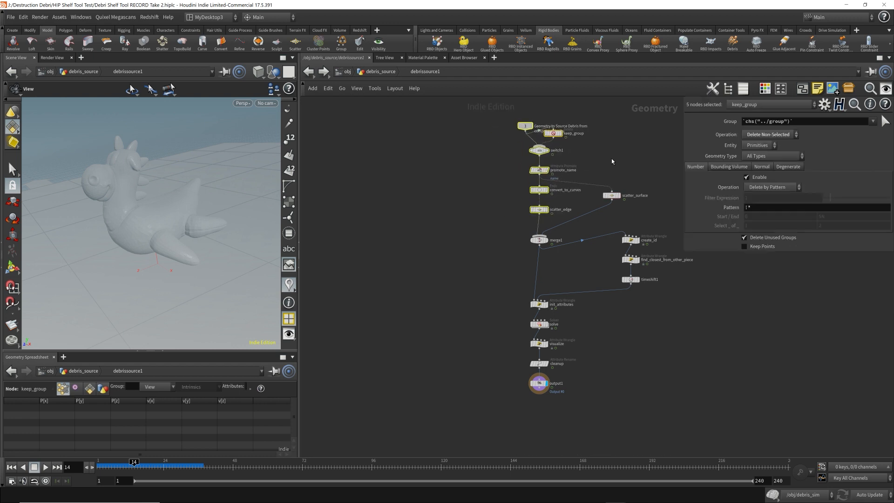
# Align the create_id to timeshift1 column under scatter_surface and raise the input node directly above switch1
pyautogui.click(614, 162)
pyautogui.moveTo(633, 185); pyautogui.dragTo(570, 208, button='middle')
pyautogui.moveTo(549, 218); pyautogui.dragTo(551, 214)
pyautogui.moveTo(560, 245); pyautogui.dragTo(599, 321)
pyautogui.moveTo(567, 281); pyautogui.dragTo(551, 292)
pyautogui.click(518, 233)
pyautogui.moveTo(461, 147); pyautogui.dragTo(475, 121)
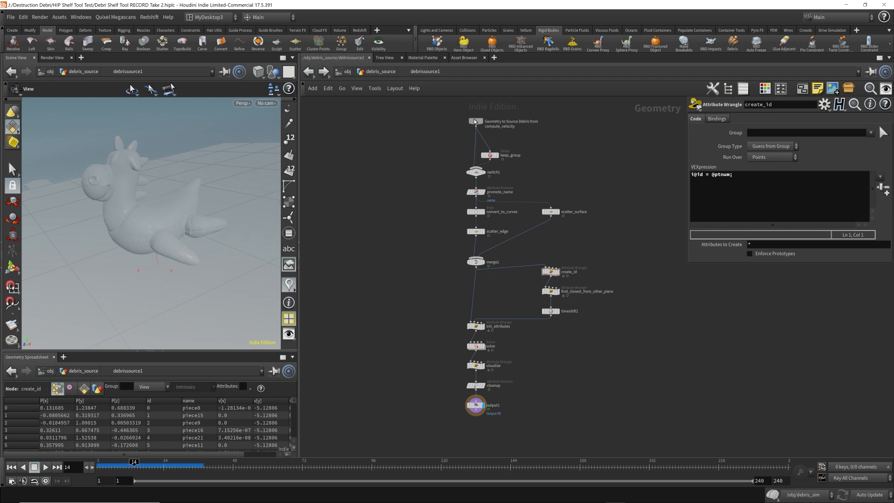
# Offset keep_group to the side of the main chain and lower the nodes from init_attributes to output1
pyautogui.moveTo(490, 156); pyautogui.dragTo(505, 146)
pyautogui.moveTo(567, 426); pyautogui.dragTo(482, 357)
pyautogui.click(587, 355)
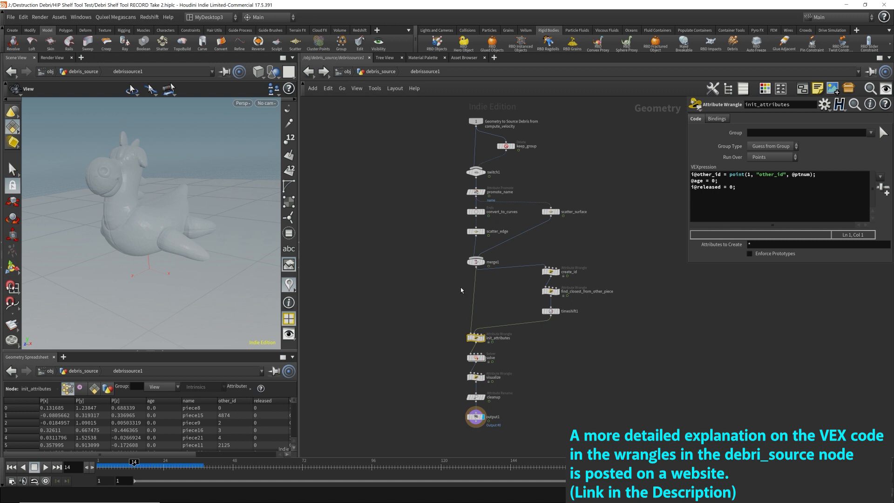
# Move merge1 closer under scatter_edge and enclose the seven nodes from the input to merge1 in a network box narrowed around them
pyautogui.moveTo(490, 254); pyautogui.dragTo(476, 255)
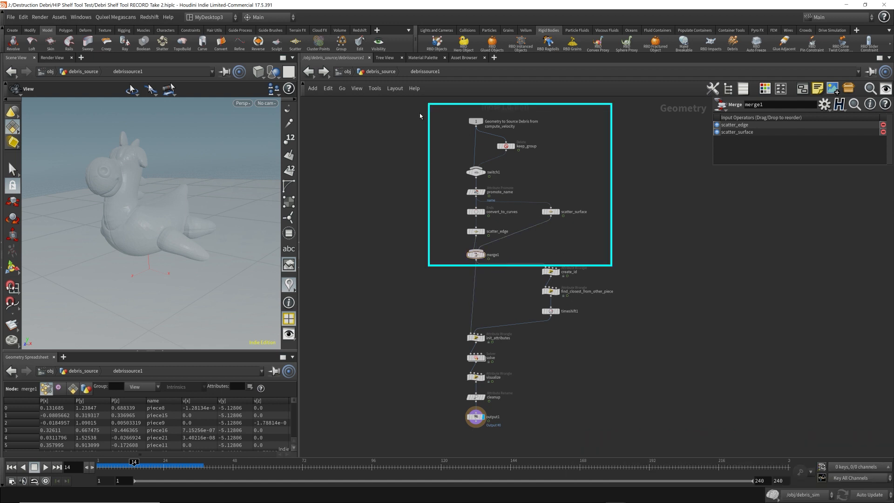
pyautogui.moveTo(418, 109); pyautogui.dragTo(605, 268)
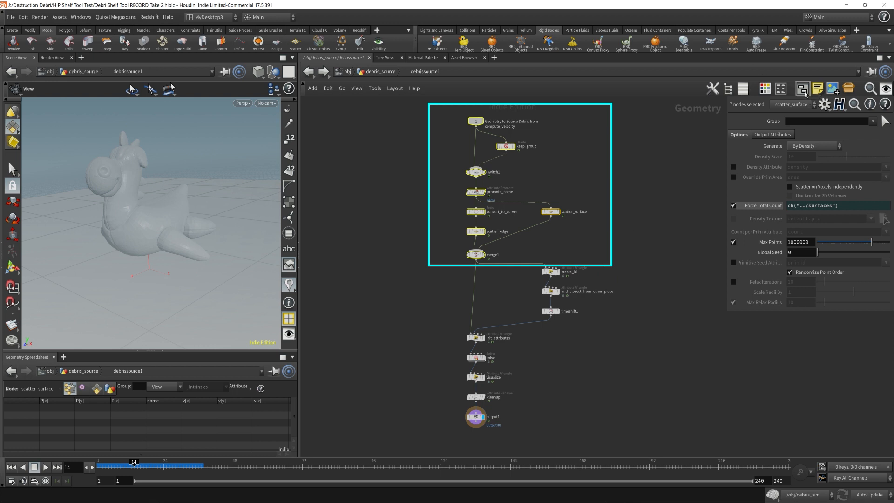
pyautogui.hotkey('shift', 'o')
pyautogui.moveTo(460, 243); pyautogui.dragTo(449, 243)
pyautogui.moveTo(568, 155); pyautogui.dragTo(590, 155)
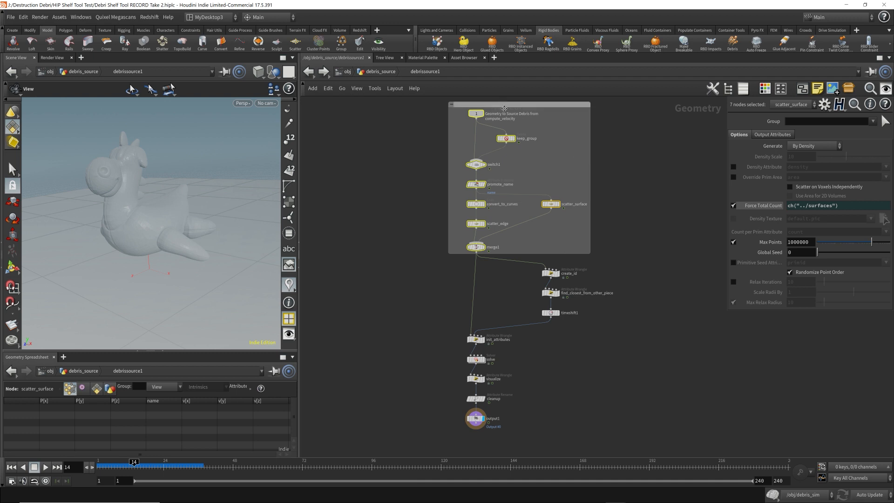
pyautogui.click(563, 141)
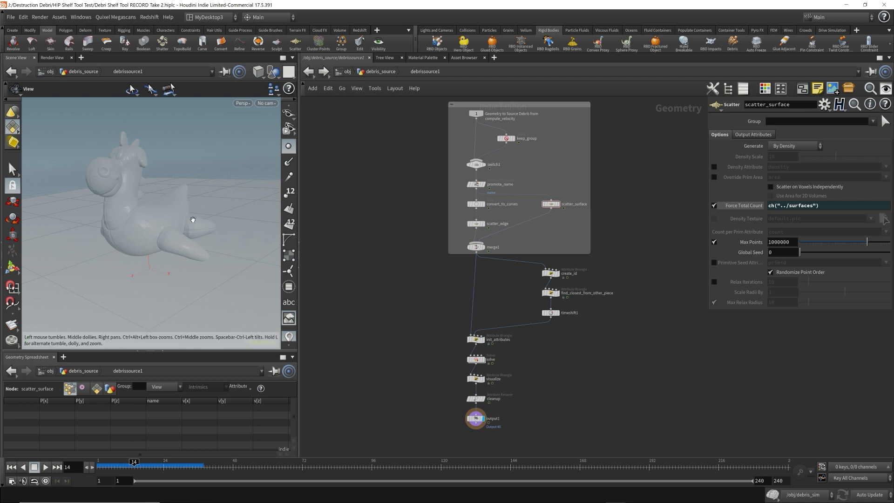
# Display merge1's output and examine the scattered points that the boxed nodes generate on the toy
pyautogui.click(484, 249)
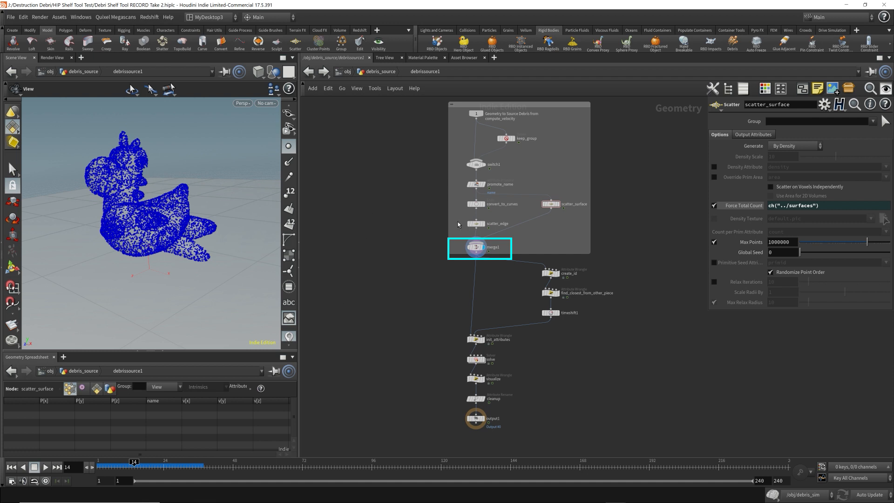
pyautogui.click(480, 251)
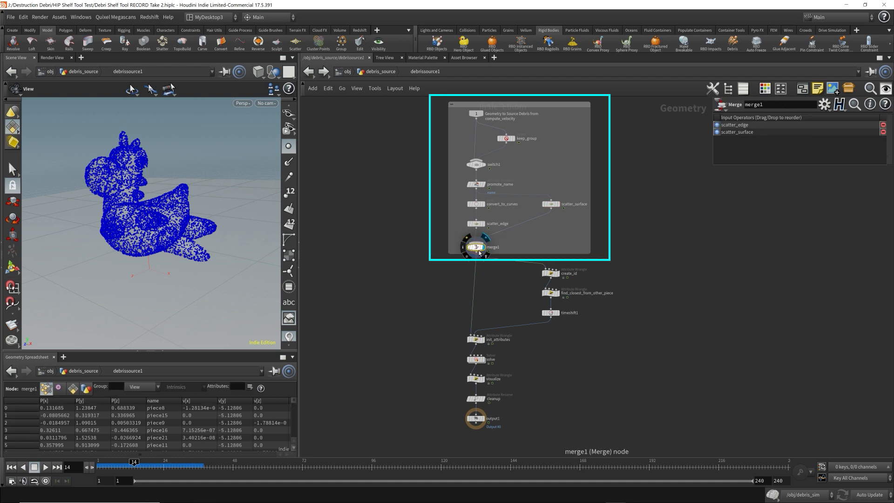
pyautogui.moveTo(409, 106); pyautogui.dragTo(614, 260)
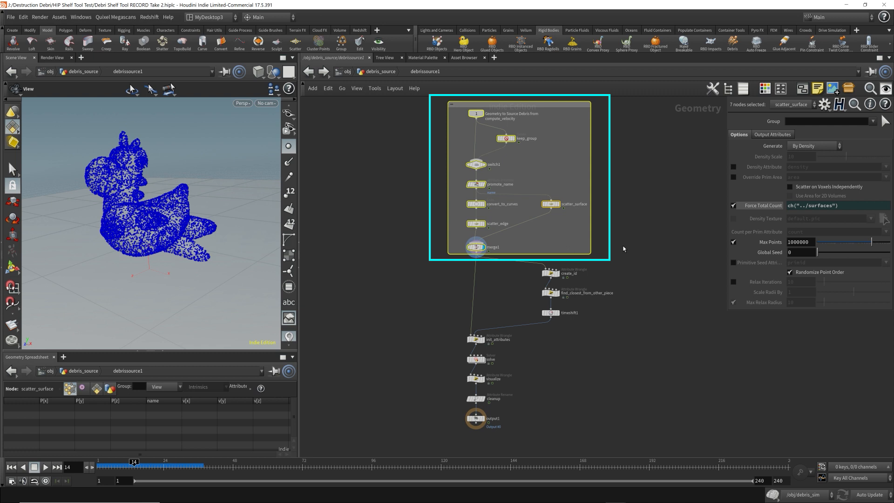
pyautogui.click(623, 249)
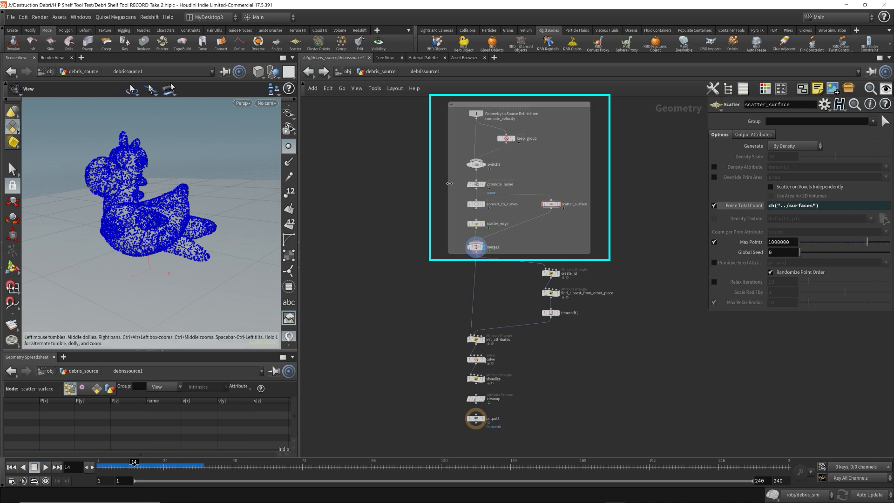
pyautogui.moveTo(156, 205)
pyautogui.mouseDown()
pyautogui.moveTo(186, 200)
pyautogui.moveTo(170, 186)
pyautogui.moveTo(134, 201)
pyautogui.moveTo(163, 208)
pyautogui.mouseUp()
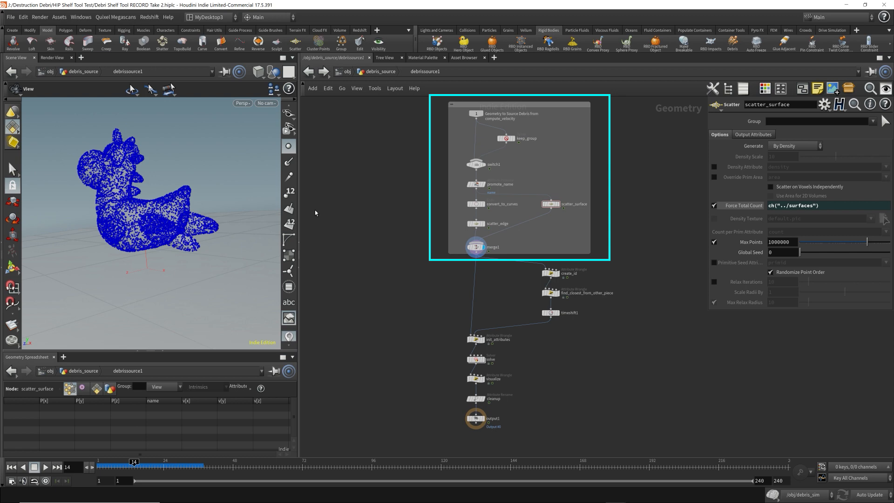
# Display convert_to_curves in the viewport with point display turned off and inspect its curves up close
pyautogui.click(483, 204)
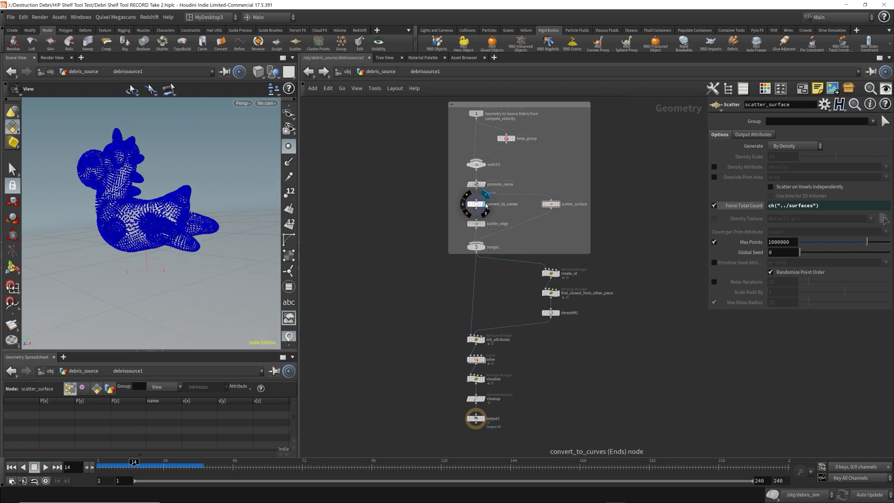
pyautogui.click(476, 204)
pyautogui.click(289, 146)
pyautogui.moveTo(139, 199); pyautogui.dragTo(208, 210, button='middle')
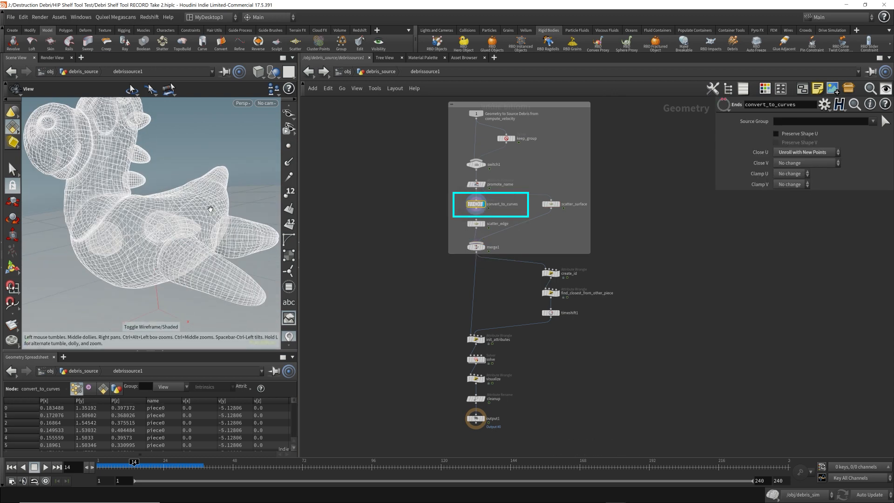
# Display promote_name and examine its geometry and attribute promotion settings
pyautogui.click(482, 183)
pyautogui.click(510, 185)
pyautogui.scroll(5, 487, 184)
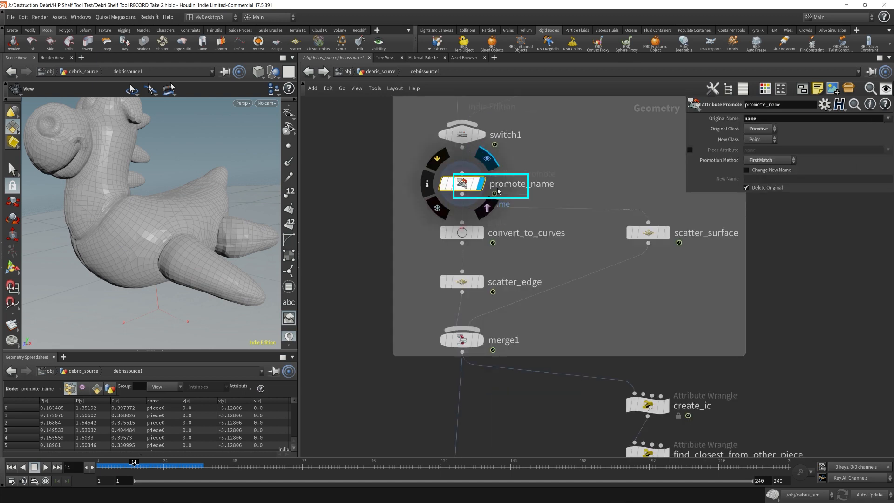
pyautogui.moveTo(598, 149); pyautogui.dragTo(556, 251, button='middle')
pyautogui.scroll(-1, 567, 239)
pyautogui.moveTo(439, 285)
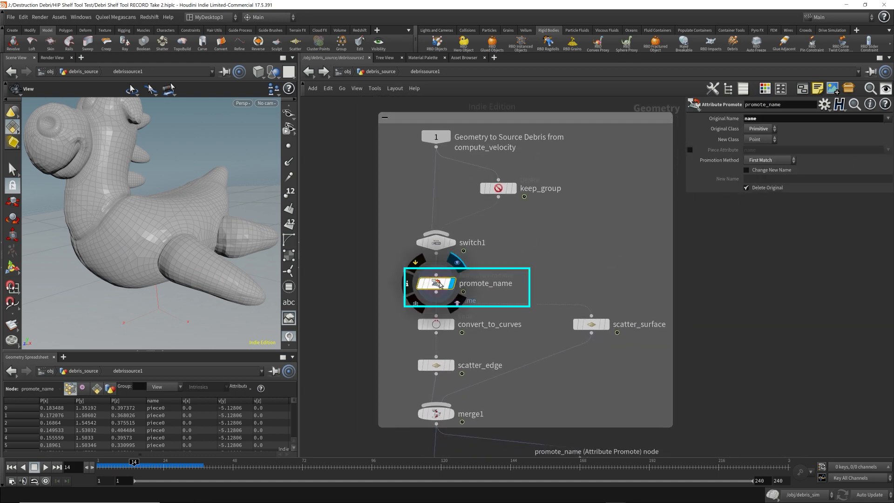
pyautogui.scroll(-5, 218, 179)
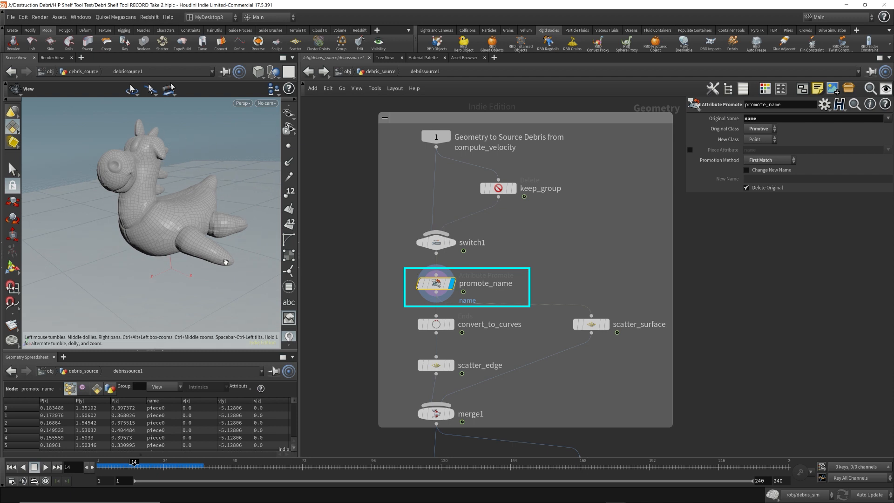
# Branch an Exploded View node off promote_name, display its separated pieces, and place the node lower beside the network box
pyautogui.moveTo(365, 249); pyautogui.dragTo(404, 232, button='middle')
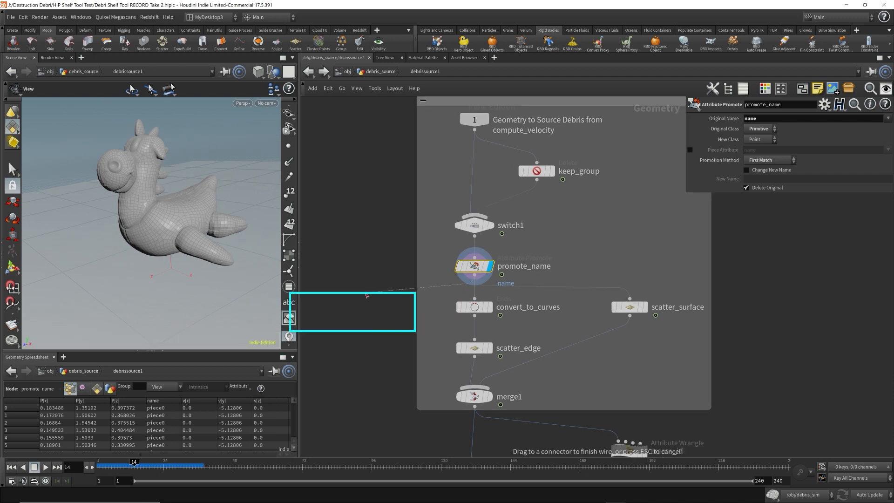
pyautogui.rightClick(357, 291)
pyautogui.press('Escape')
pyautogui.click(351, 295)
pyautogui.click(345, 313)
pyautogui.moveTo(349, 296)
pyautogui.mouseDown()
pyautogui.moveTo(330, 312)
pyautogui.moveTo(352, 307)
pyautogui.mouseUp()
pyautogui.scroll(-3, 170, 228)
pyautogui.click(274, 71)
pyautogui.click(289, 84)
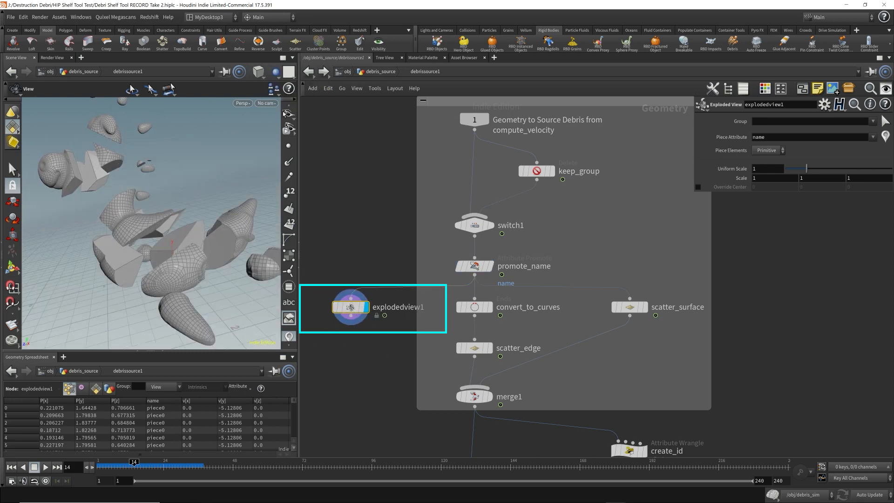
pyautogui.scroll(-4, 200, 196)
pyautogui.moveTo(218, 195); pyautogui.dragTo(191, 222)
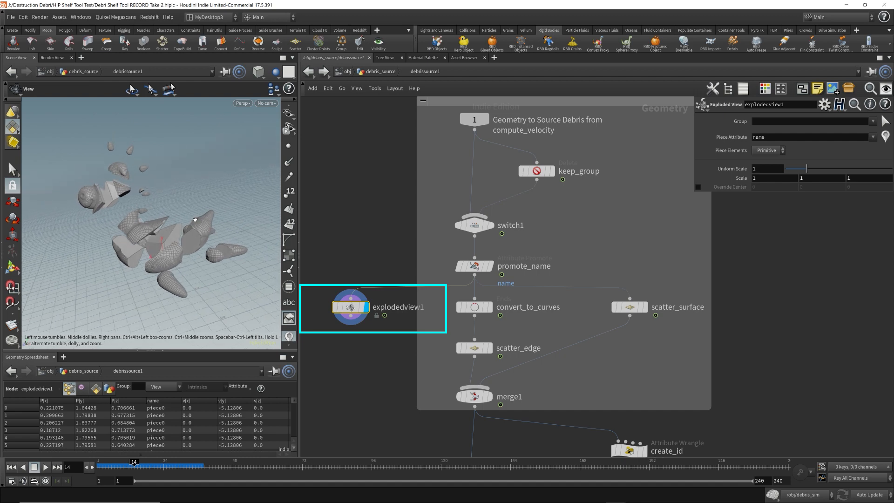
pyautogui.moveTo(353, 316); pyautogui.dragTo(353, 339)
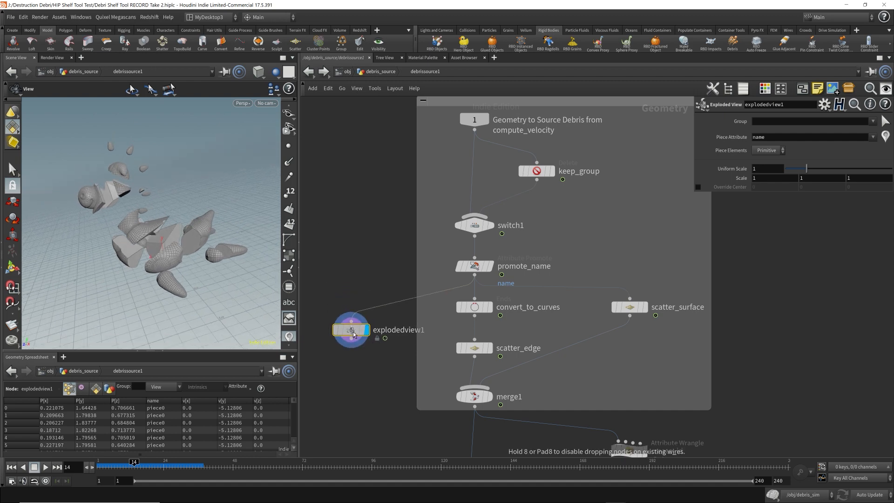
# Compare the output of convert_to_curves with that of promote_name in the viewport
pyautogui.click(490, 308)
pyautogui.click(474, 309)
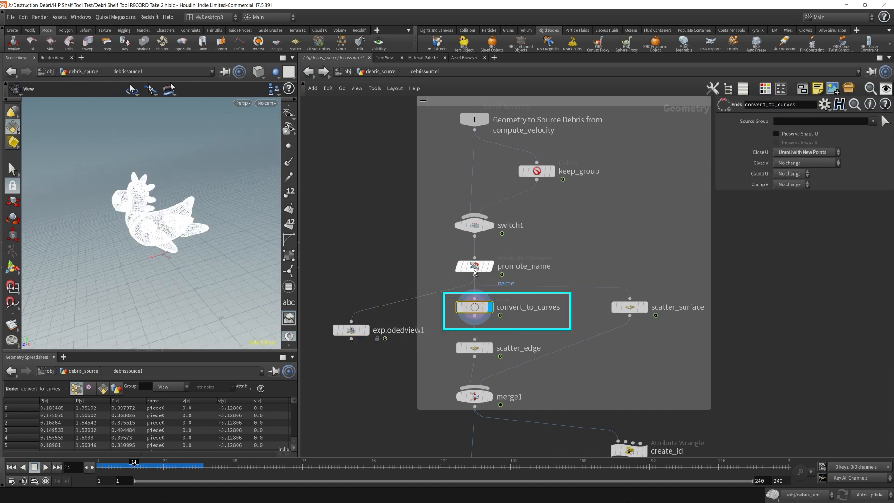
pyautogui.click(475, 269)
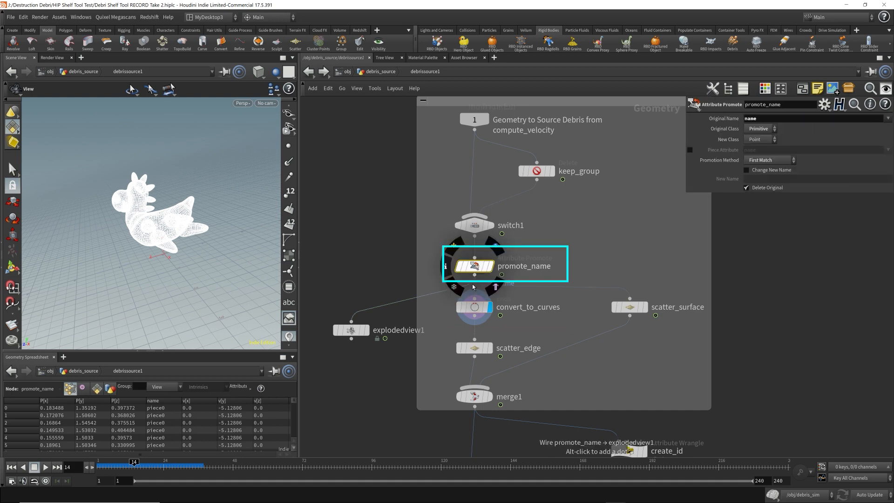
pyautogui.click(491, 267)
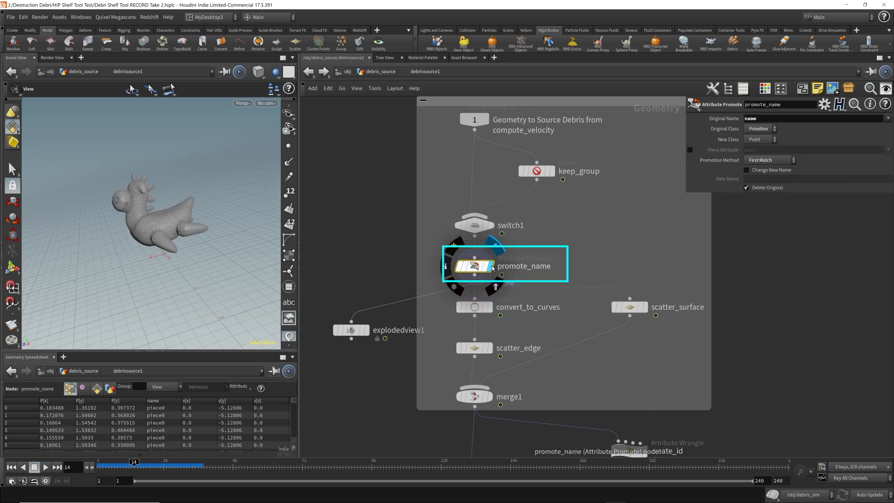
# Display convert_to_curves, rewire explodedview1 to its output beside scatter_edge, and view the exploded curves
pyautogui.click(490, 307)
pyautogui.click(476, 308)
pyautogui.scroll(5, 172, 218)
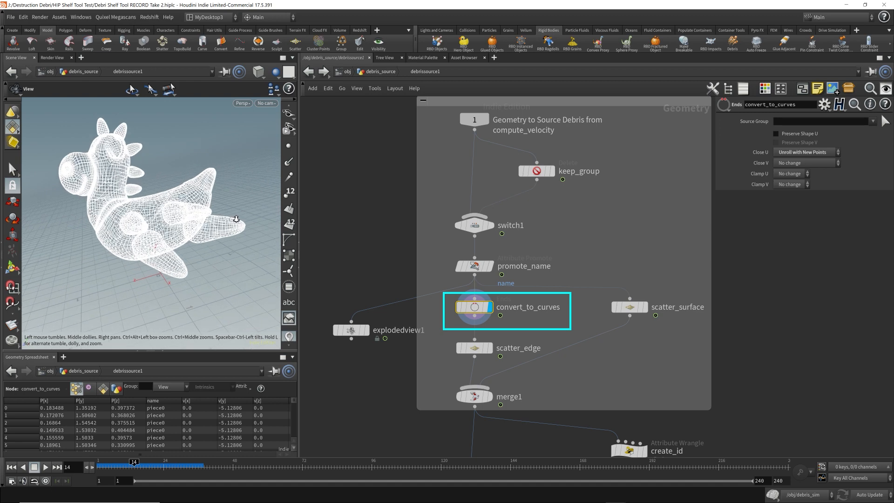
pyautogui.moveTo(173, 217); pyautogui.dragTo(176, 227)
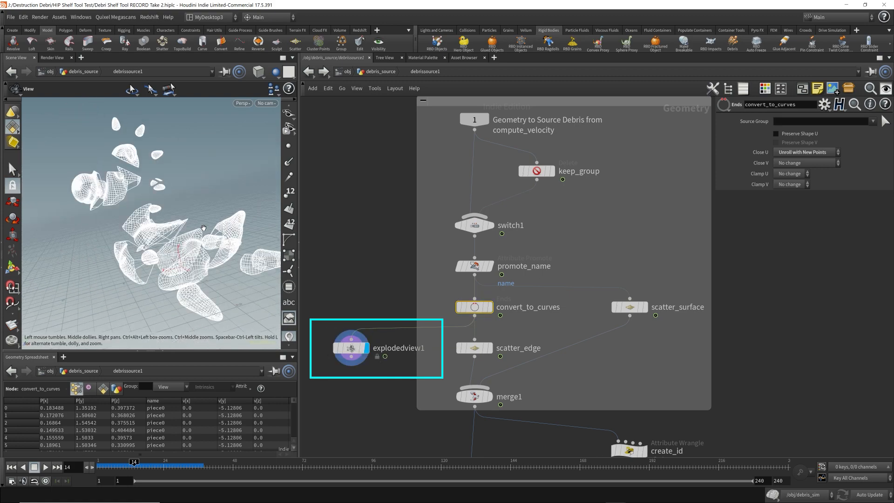
# Change the viewport background to the dark color scheme and view the exploded curves against it
pyautogui.press('d')
pyautogui.click(256, 146)
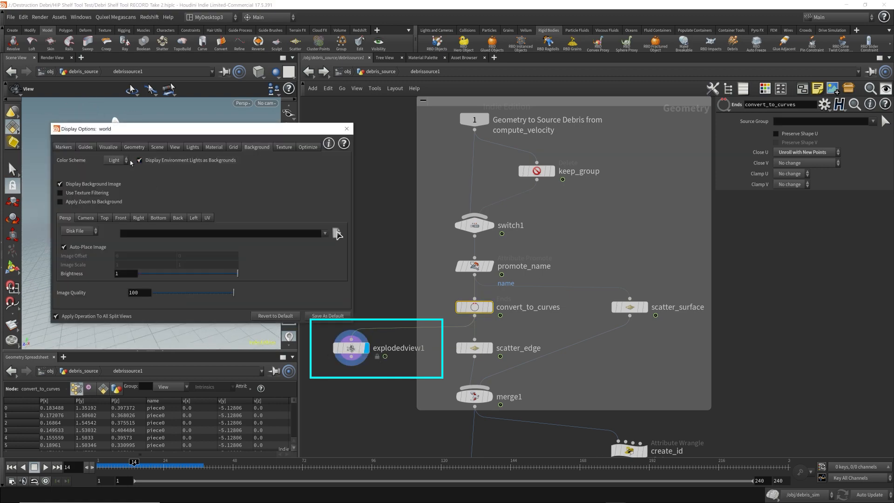
pyautogui.click(116, 161)
pyautogui.click(118, 179)
pyautogui.click(346, 128)
pyautogui.scroll(-3, 198, 202)
pyautogui.moveTo(211, 234); pyautogui.dragTo(191, 238, button='right')
pyautogui.moveTo(191, 239)
pyautogui.mouseDown()
pyautogui.moveTo(196, 245)
pyautogui.moveTo(197, 224)
pyautogui.moveTo(174, 256)
pyautogui.moveTo(199, 208)
pyautogui.moveTo(214, 204)
pyautogui.moveTo(200, 235)
pyautogui.moveTo(180, 245)
pyautogui.mouseUp()
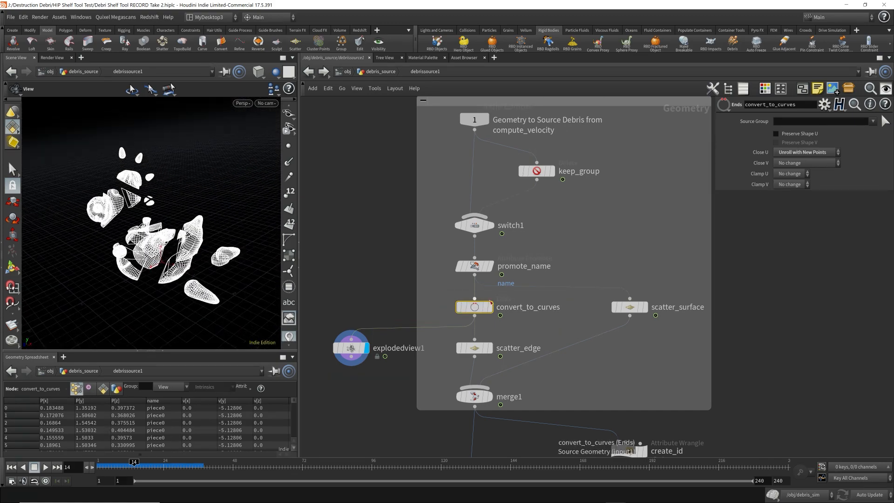
# Display scatter_edge and examine the points scattered along the piece curves
pyautogui.moveTo(512, 307); pyautogui.dragTo(499, 328, button='middle')
pyautogui.click(477, 368)
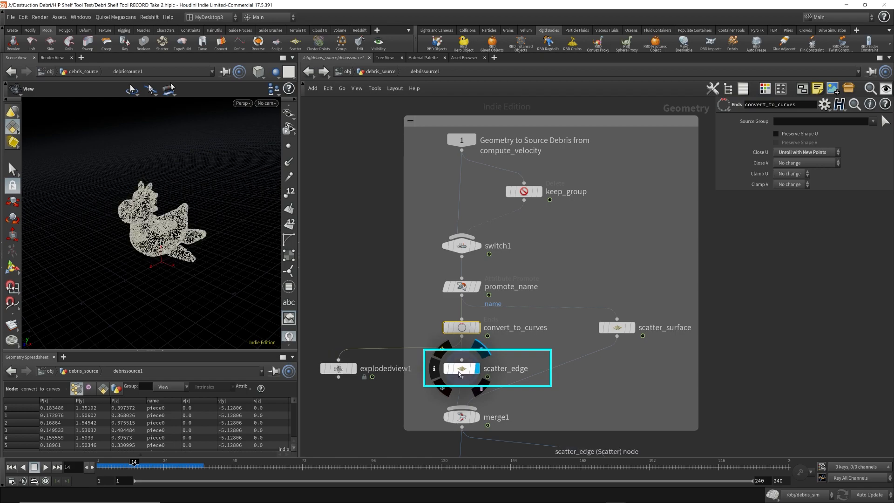
pyautogui.click(461, 368)
pyautogui.scroll(5, 192, 227)
pyautogui.moveTo(192, 228)
pyautogui.mouseDown()
pyautogui.moveTo(272, 210)
pyautogui.moveTo(228, 246)
pyautogui.moveTo(190, 211)
pyautogui.moveTo(181, 218)
pyautogui.mouseUp()
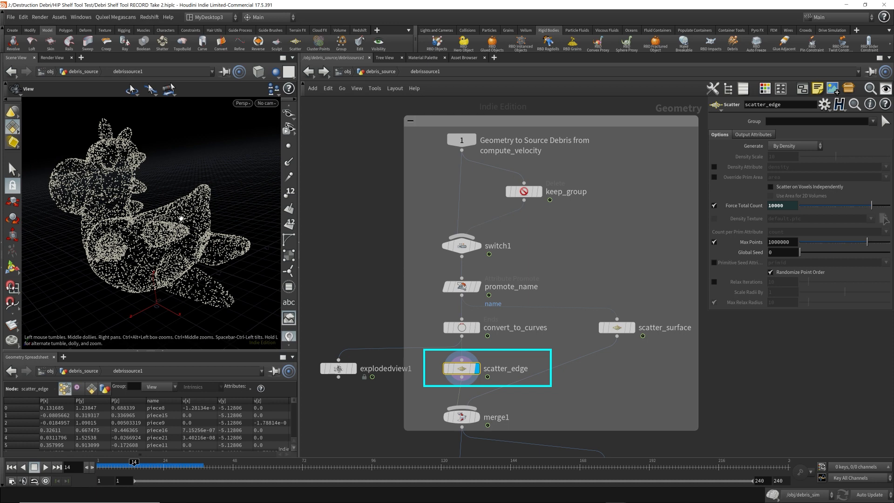
# Display scatter_surface and check both the value and the expression of its Force Total Count
pyautogui.click(622, 331)
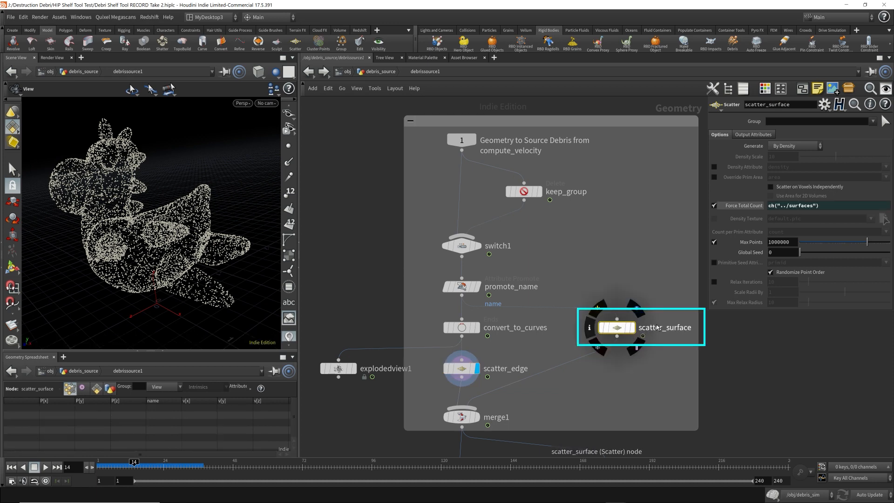
pyautogui.click(631, 327)
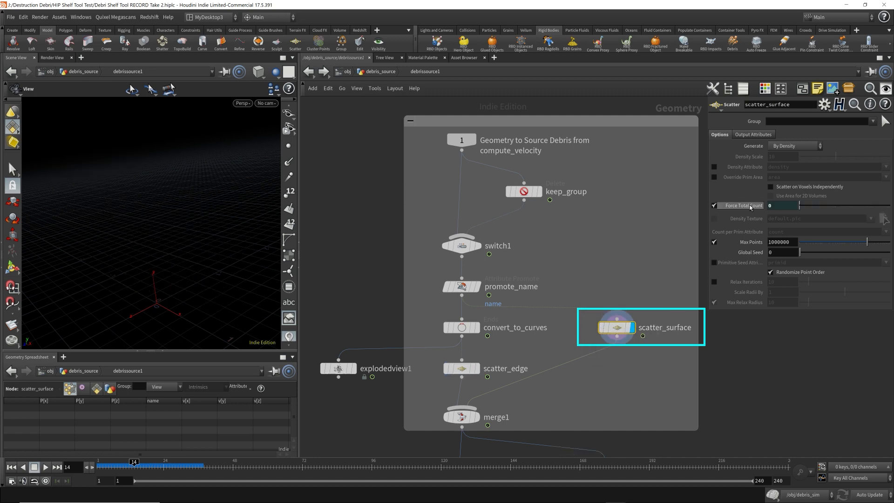
pyautogui.moveTo(626, 339)
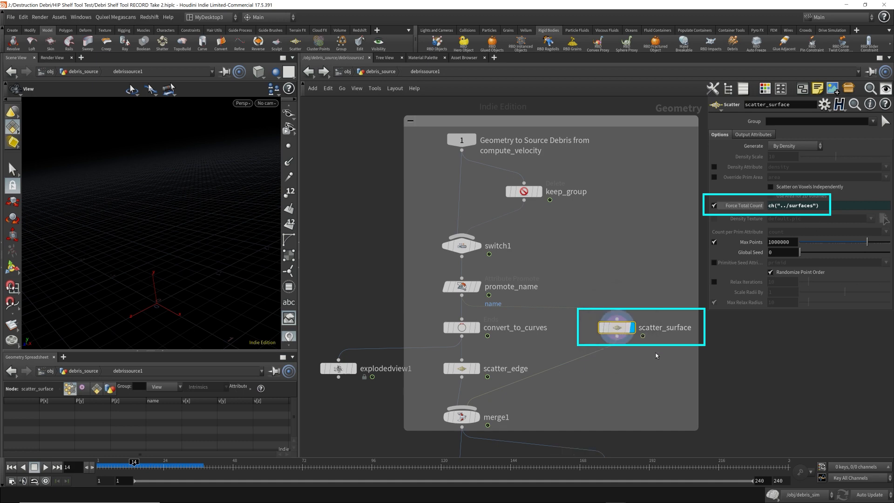
pyautogui.keyDown('ctrl'); pyautogui.middleClick(752, 207); pyautogui.keyUp('ctrl')
pyautogui.click(756, 207)
pyautogui.click(755, 206)
pyautogui.click(755, 206)
# Go up to the debris_source network and set debrissource1's Surface Debris to 10
pyautogui.click(368, 71)
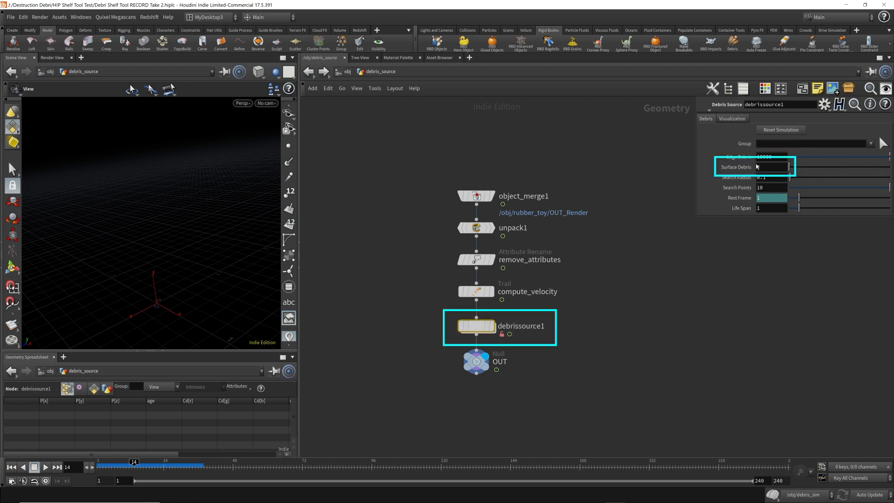
pyautogui.moveTo(772, 167); pyautogui.dragTo(746, 175)
pyautogui.write('10')
pyautogui.press('Return')
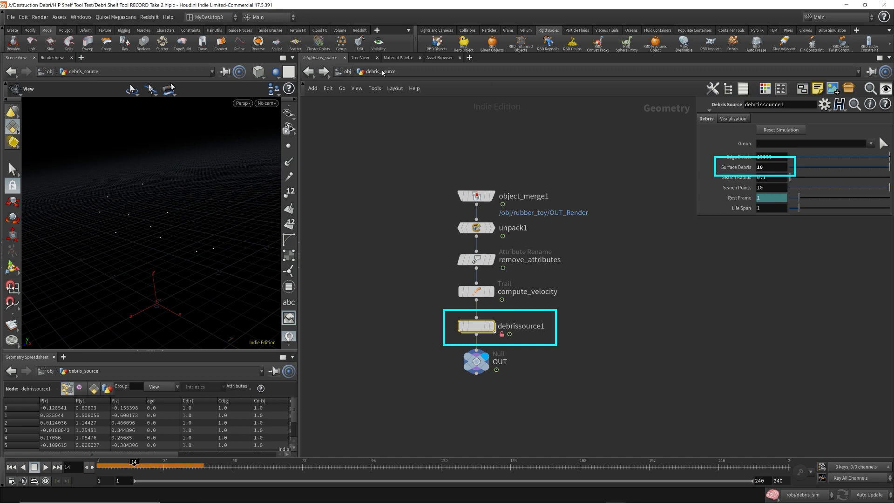
# Return inside debrissource1 and check the evaluated Force Total Count of scatter_surface
pyautogui.press('u')
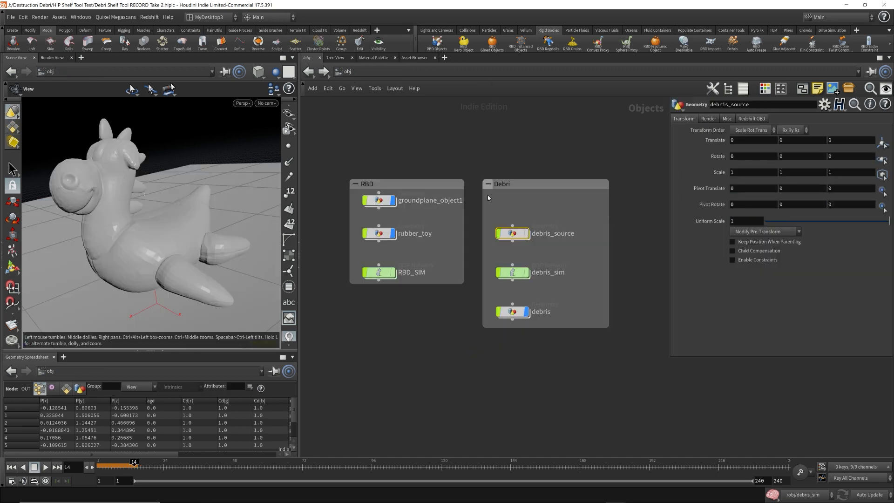
pyautogui.doubleClick(519, 234)
pyautogui.doubleClick(477, 326)
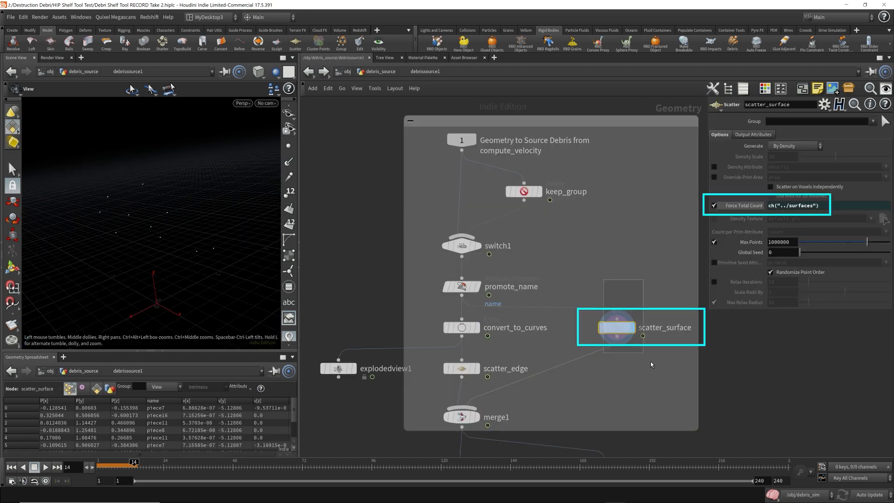
pyautogui.click(739, 206)
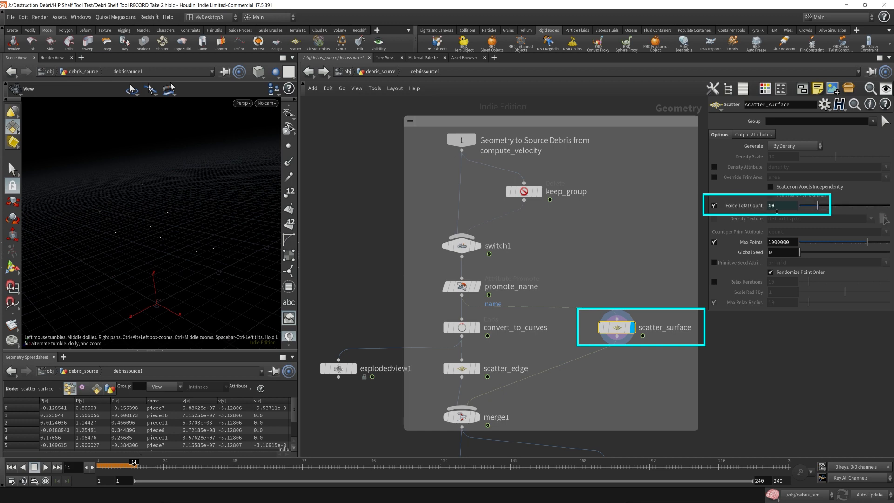
# Go up to the debris_source network and set debrissource1's Surface Debris to 0
pyautogui.click(376, 71)
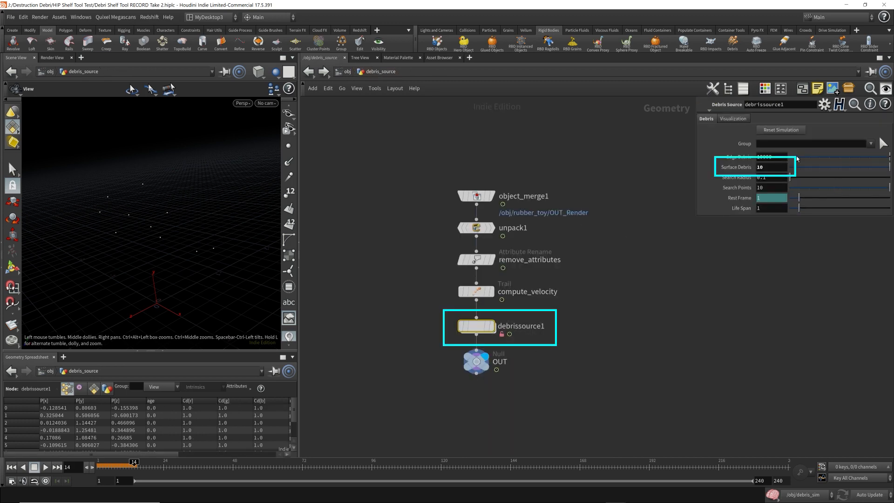
pyautogui.moveTo(766, 167); pyautogui.dragTo(721, 164)
pyautogui.write('0')
pyautogui.press('Return')
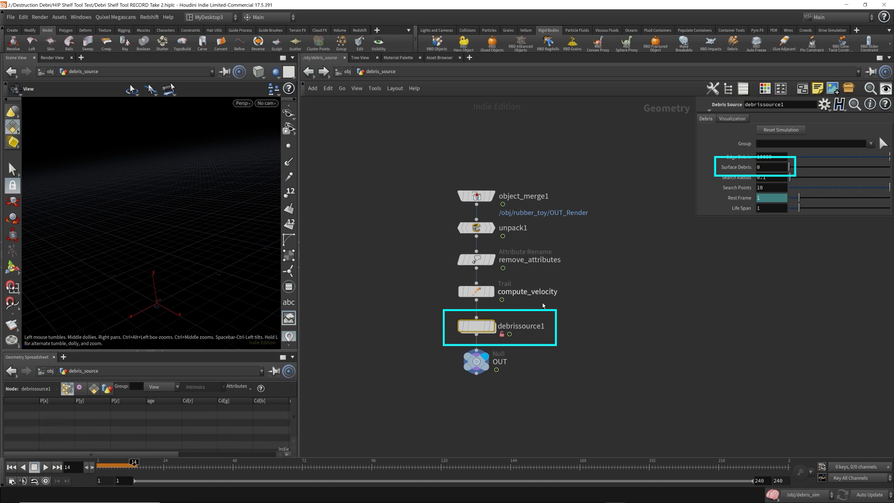
# Return inside debrissource1 and display merge1 to examine the combined edge and surface scatter points
pyautogui.doubleClick(475, 326)
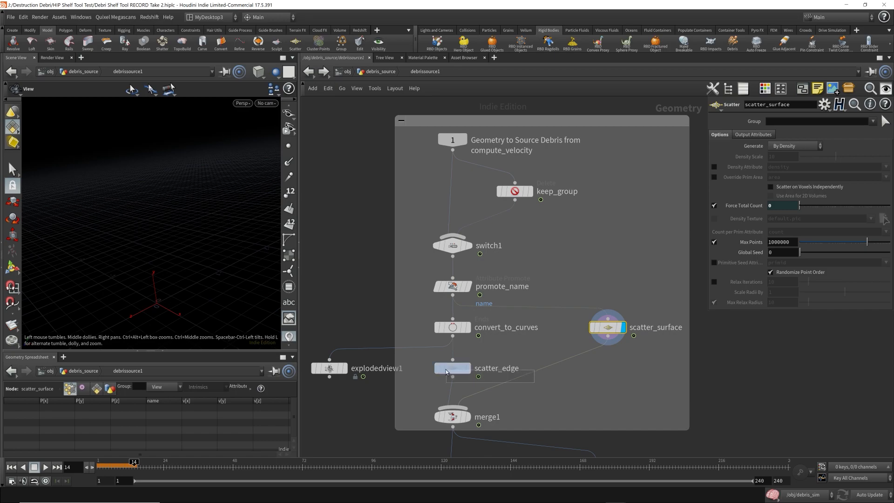
pyautogui.click(461, 417)
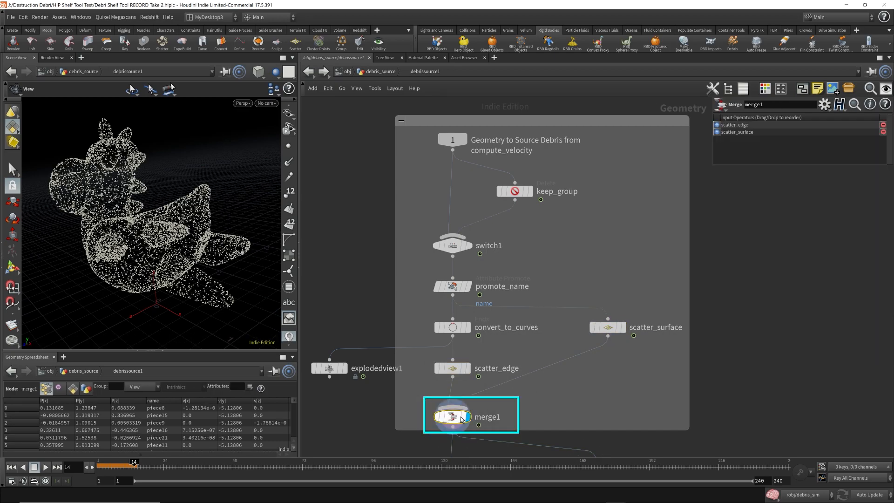
pyautogui.moveTo(233, 256); pyautogui.dragTo(186, 217)
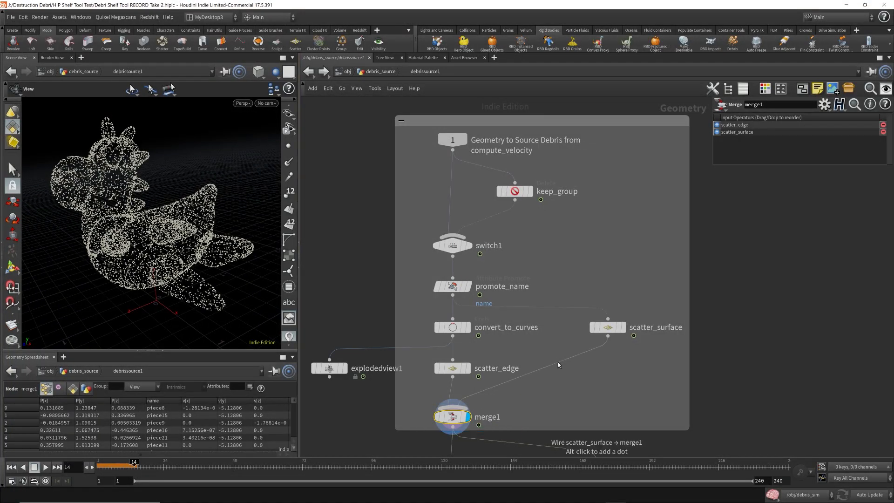
# Look over the nodes below merge1 and examine the VEX code of create_id
pyautogui.scroll(-4, 559, 365)
pyautogui.moveTo(575, 386); pyautogui.dragTo(526, 240, button='middle')
pyautogui.scroll(-2, 536, 216)
pyautogui.moveTo(373, 106); pyautogui.dragTo(597, 255)
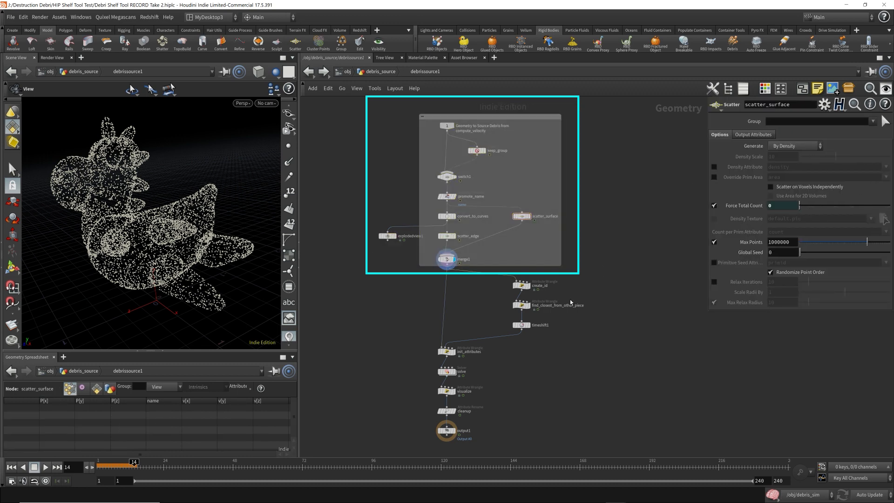
pyautogui.click(522, 285)
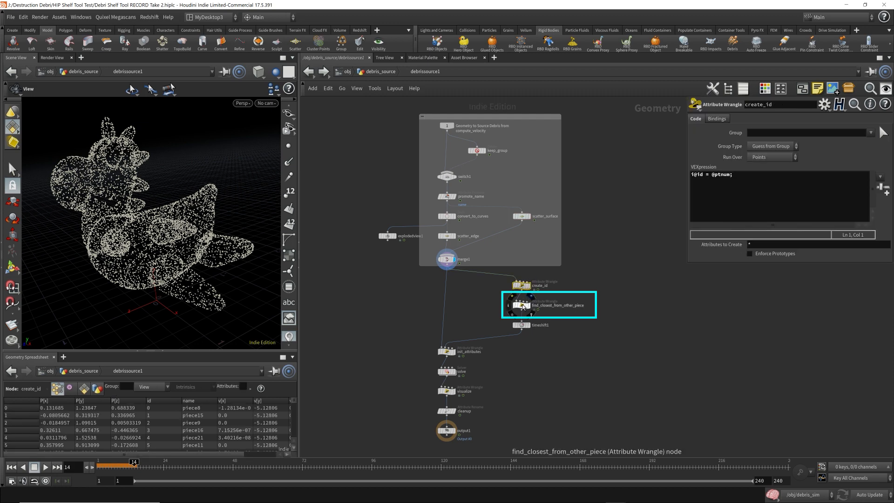
# Widen the parameter area for find_closest_from_other_piece and highlight the name comparison and the other_id assignment in its VEX code
pyautogui.click(522, 305)
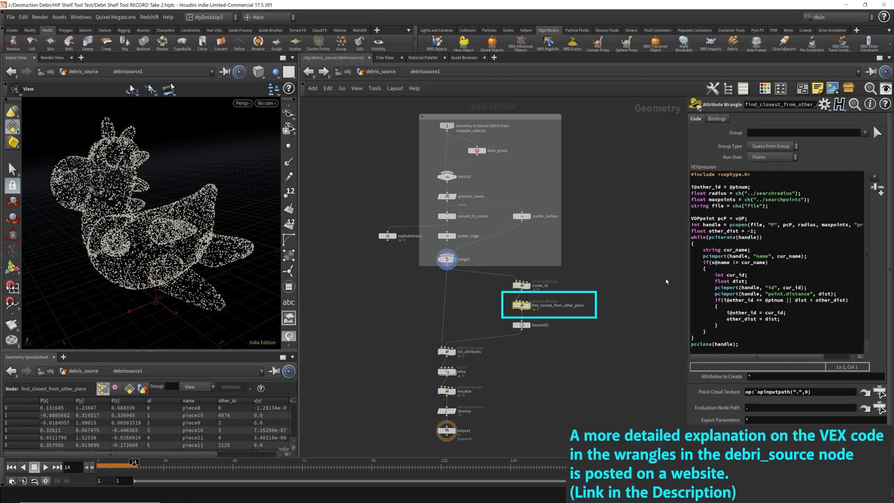
pyautogui.moveTo(686, 284); pyautogui.dragTo(625, 285)
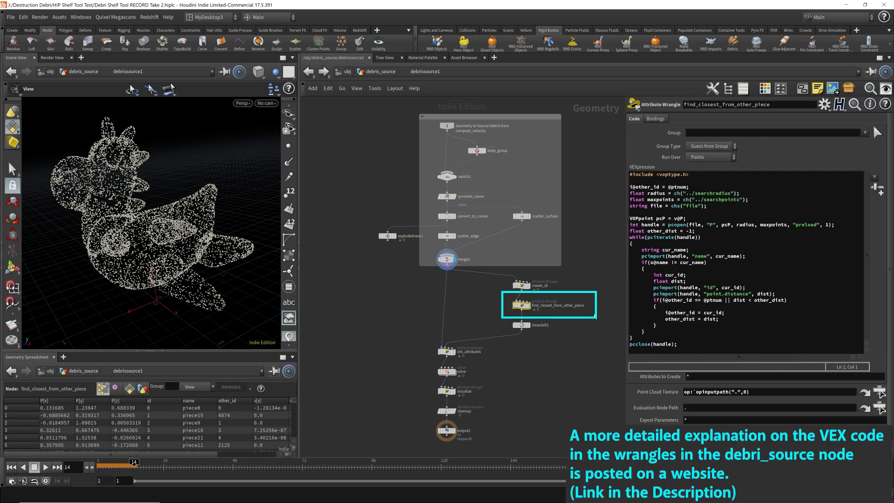
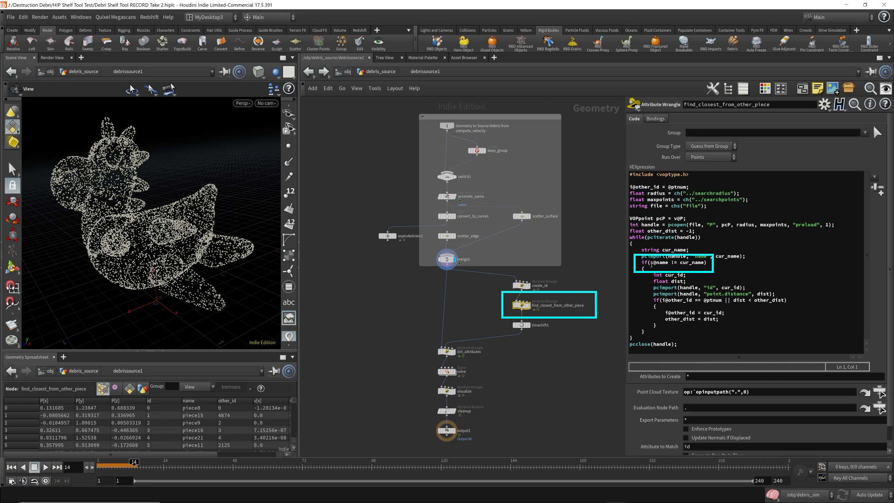
pyautogui.moveTo(650, 262); pyautogui.dragTo(705, 263)
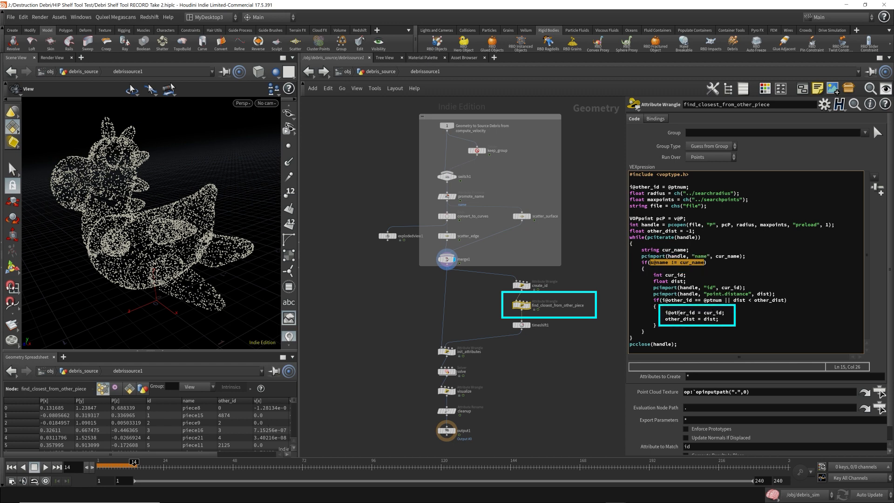
pyautogui.doubleClick(682, 312)
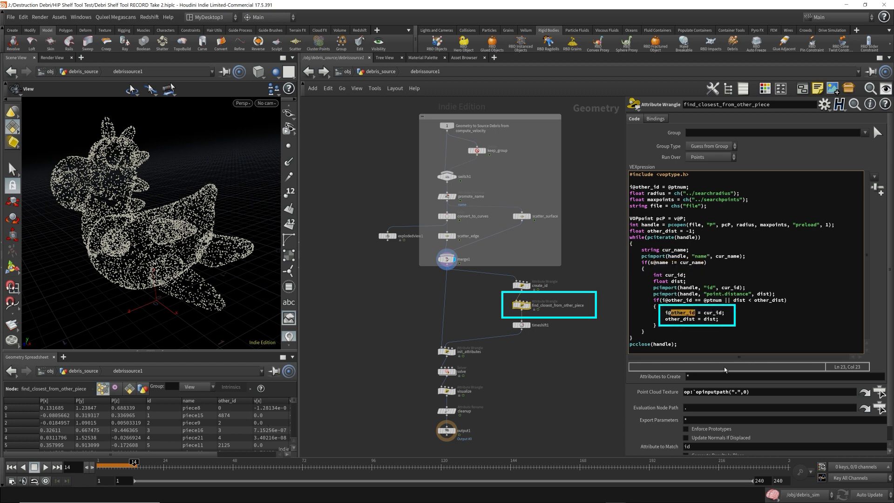
# Display init_attributes, enter the solve node, and highlight other_id and the length2(d) > dist * dist test in attribwrangle1's code
pyautogui.click(448, 353)
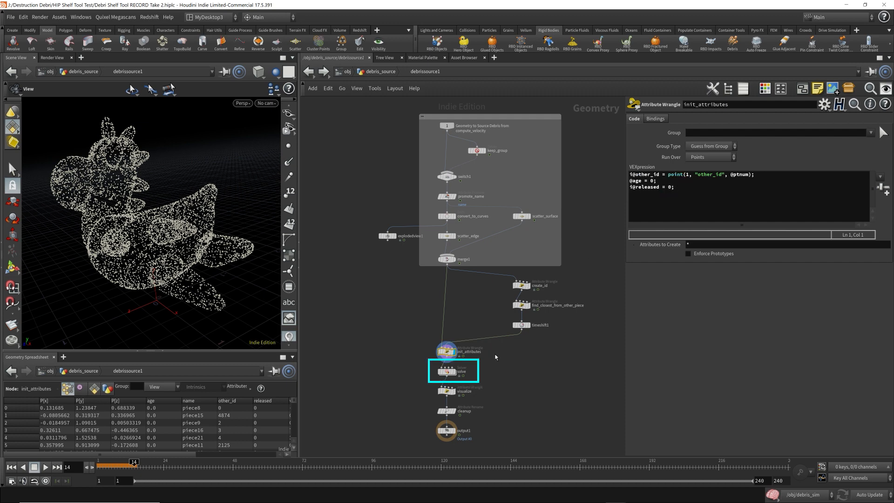
pyautogui.doubleClick(447, 372)
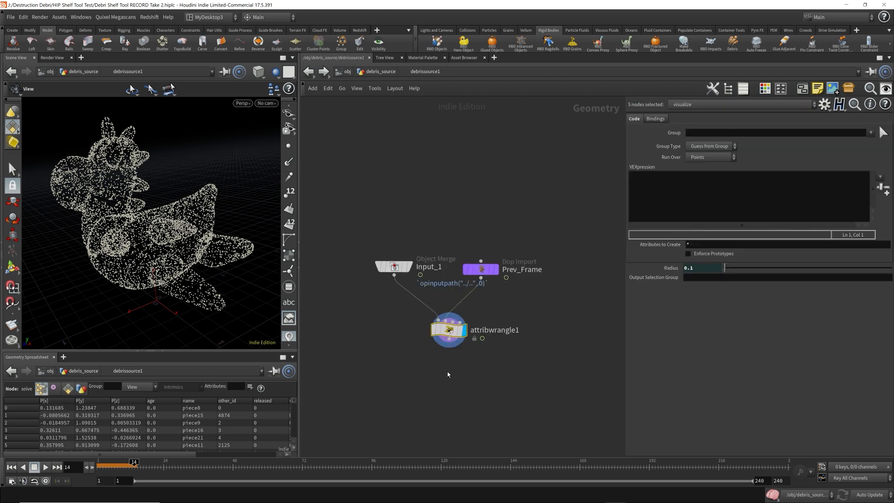
pyautogui.moveTo(398, 269); pyautogui.dragTo(386, 195)
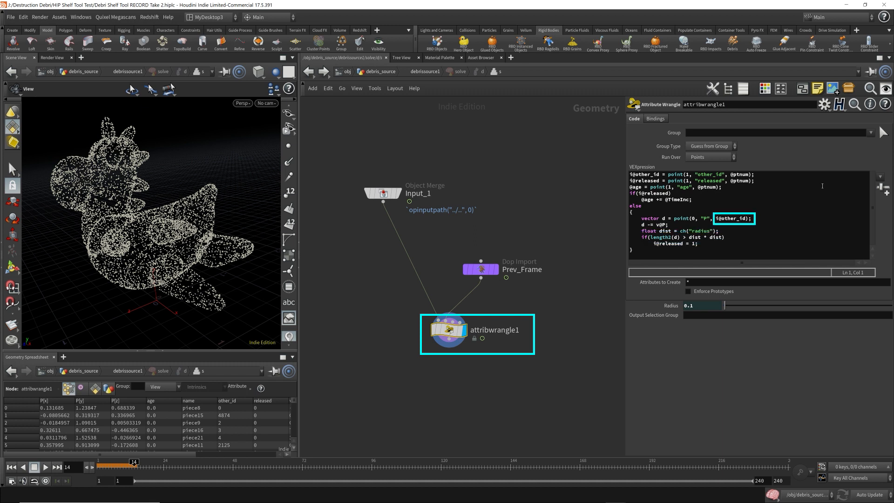
pyautogui.doubleClick(732, 219)
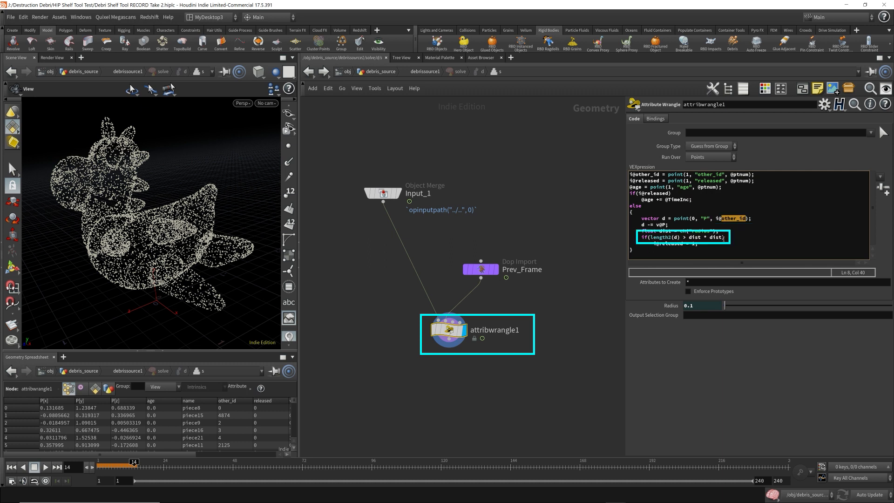
pyautogui.moveTo(726, 239); pyautogui.dragTo(650, 239)
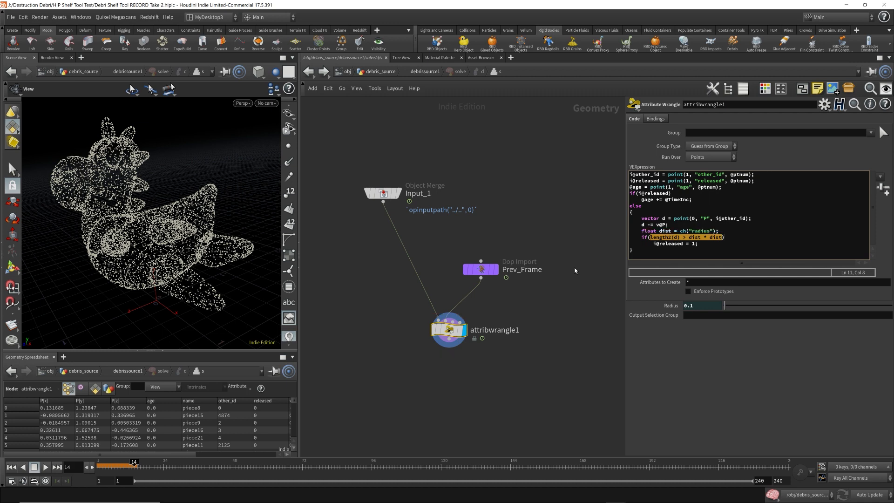
# Go back up to debrissource1's network and display the visualize wrangle to examine its code and Visualize Age ramp
pyautogui.press('u')
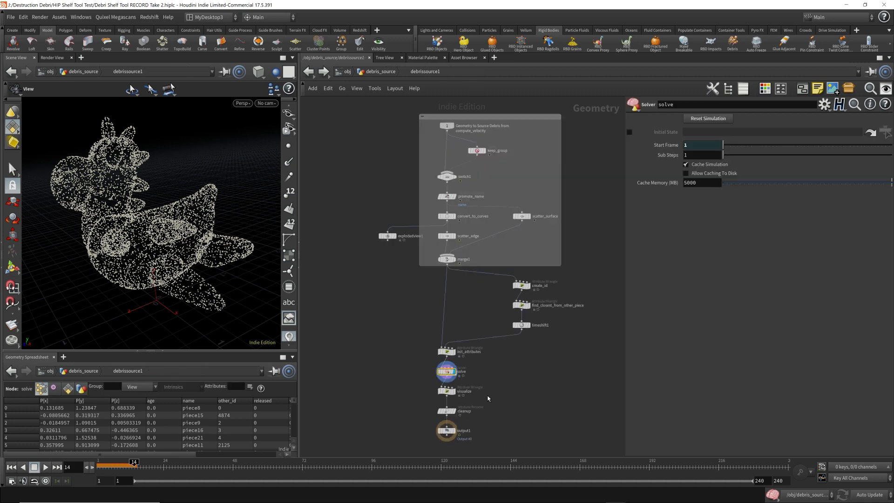
pyautogui.click(446, 391)
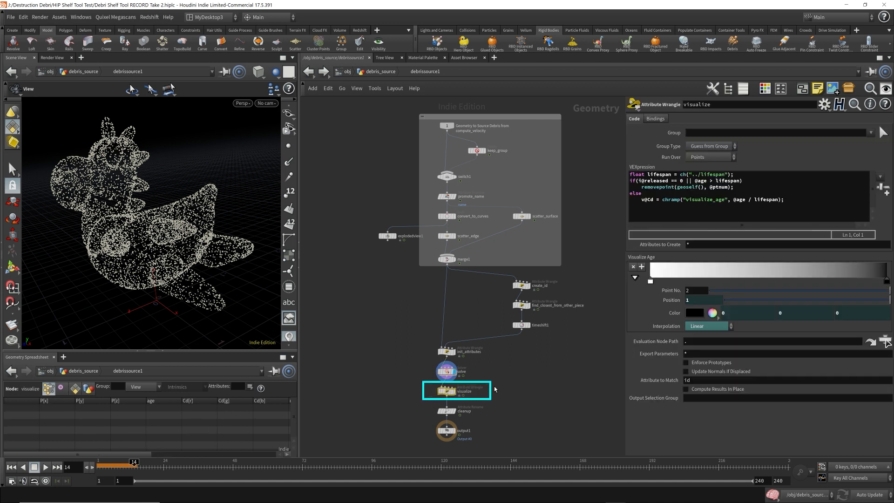
pyautogui.click(451, 391)
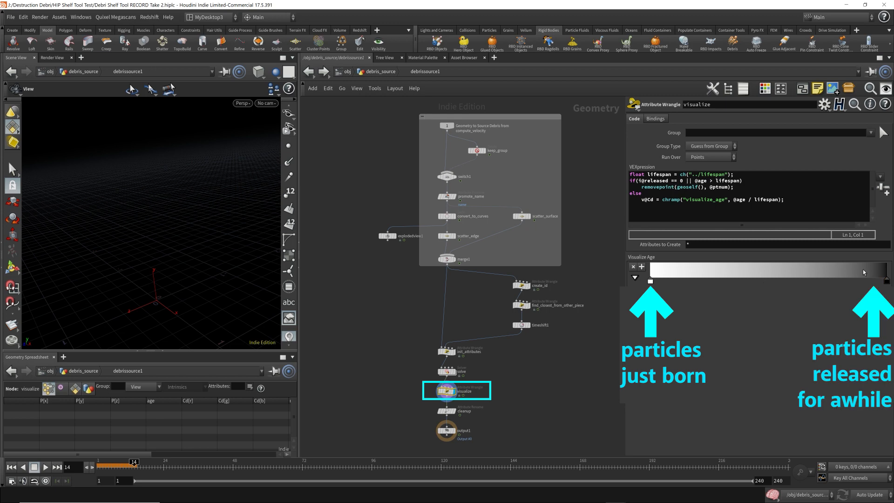
# Display output1 again, go up to debris_source, and play the debris simulation from frame 1 to frame 37
pyautogui.moveTo(458, 435)
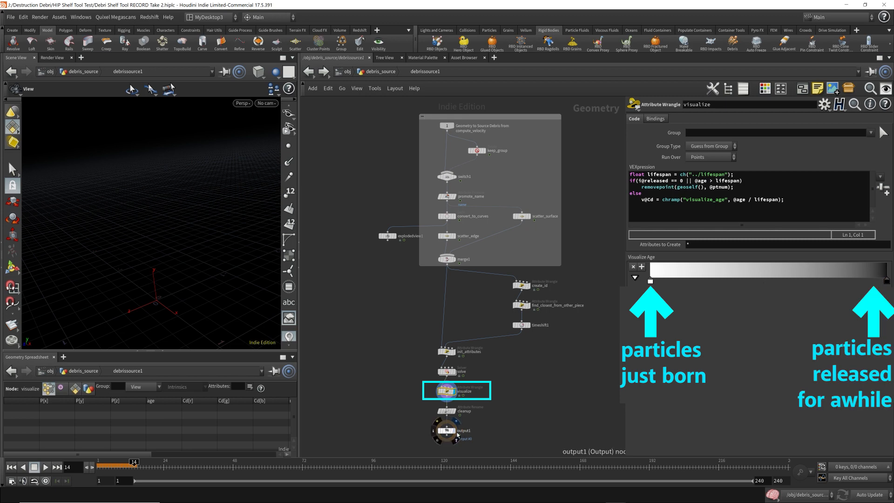
pyautogui.press('u')
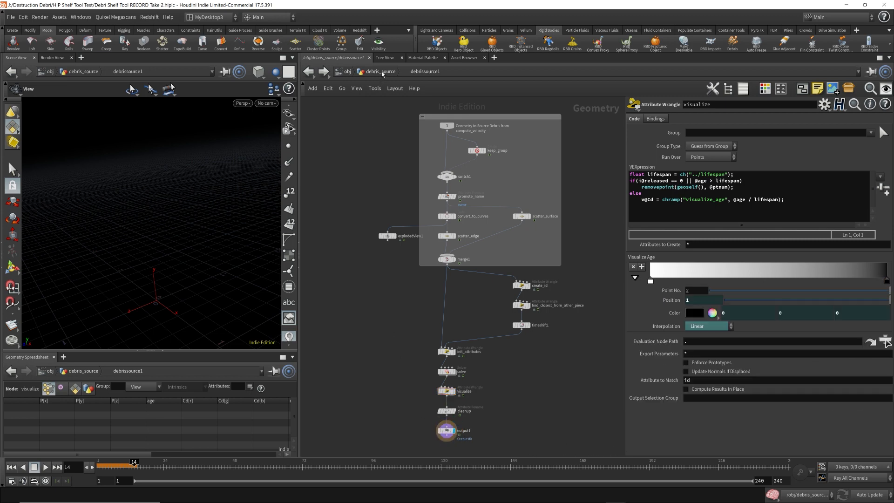
pyautogui.click(12, 466)
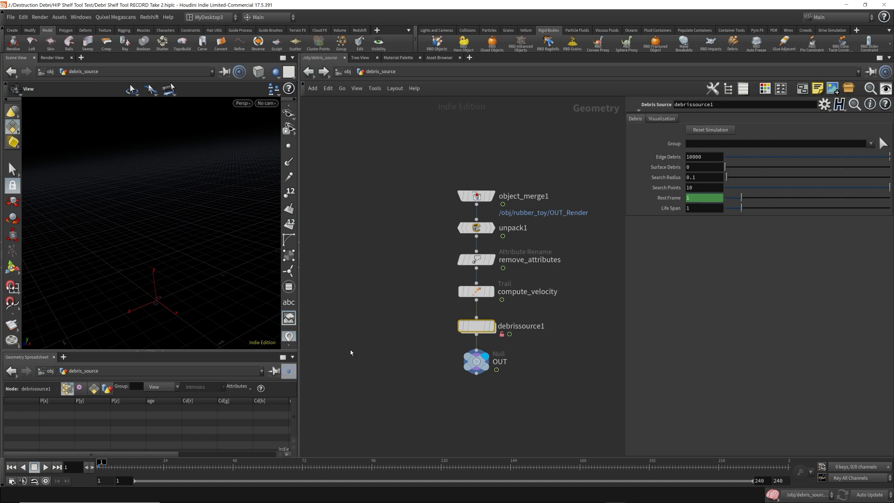
pyautogui.press('Up')
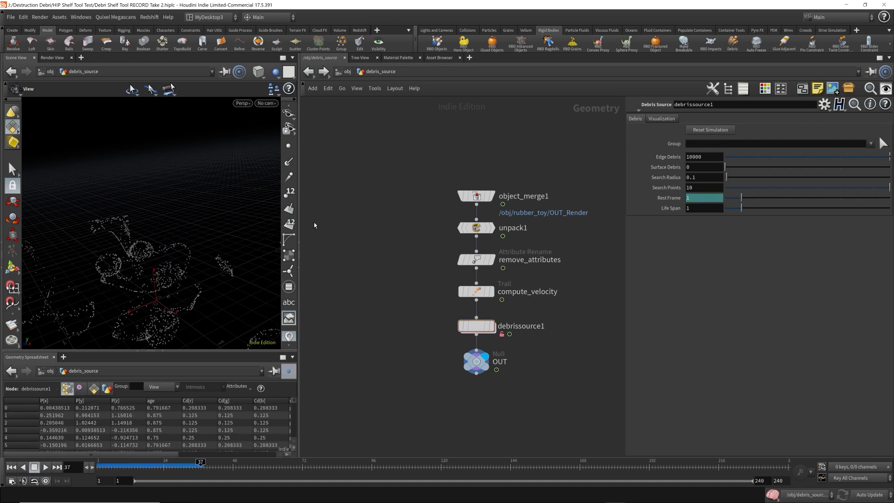
pyautogui.press('Up')
# Enlarge the scene view and step through the frames up to 39 to examine how the debris points are released
pyautogui.moveTo(299, 224); pyautogui.dragTo(403, 227)
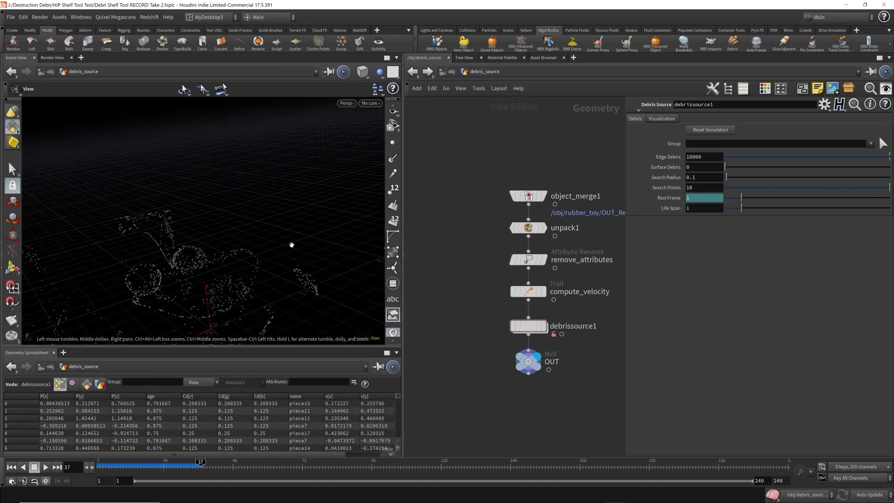
pyautogui.moveTo(277, 248)
pyautogui.mouseDown()
pyautogui.moveTo(282, 208)
pyautogui.moveTo(323, 220)
pyautogui.moveTo(243, 201)
pyautogui.moveTo(247, 226)
pyautogui.moveTo(318, 228)
pyautogui.moveTo(209, 202)
pyautogui.mouseUp()
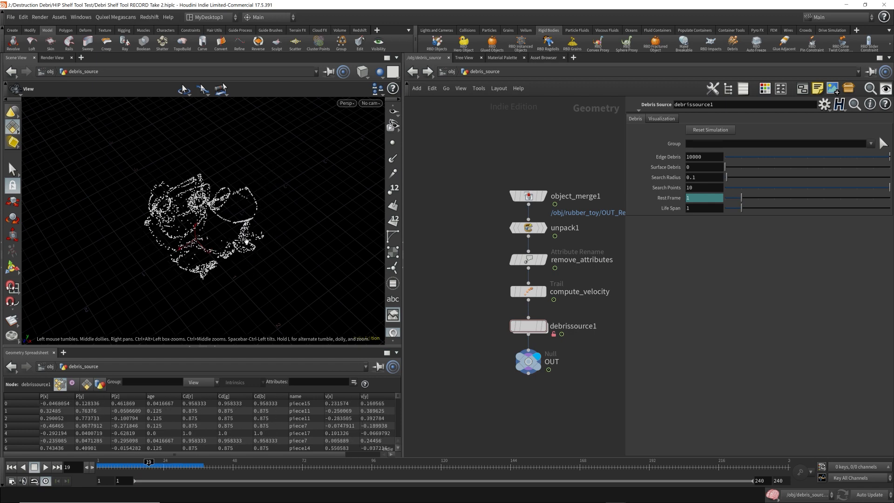
pyautogui.press('Right')
pyautogui.press('Right')
pyautogui.press('Right')
pyautogui.press('Right')
pyautogui.press('Right')
pyautogui.press('Right')
pyautogui.press('Right')
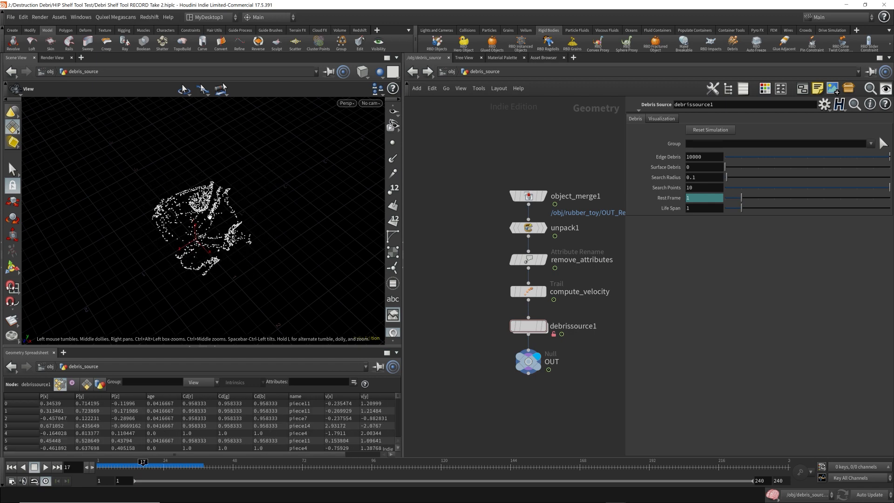
pyautogui.press('Right')
pyautogui.press('Right')
pyautogui.press('Right')
pyautogui.press('Right')
pyautogui.press('Right')
pyautogui.press('Right')
pyautogui.press('Right')
pyautogui.press('Right')
pyautogui.press('Right')
pyautogui.press('Right')
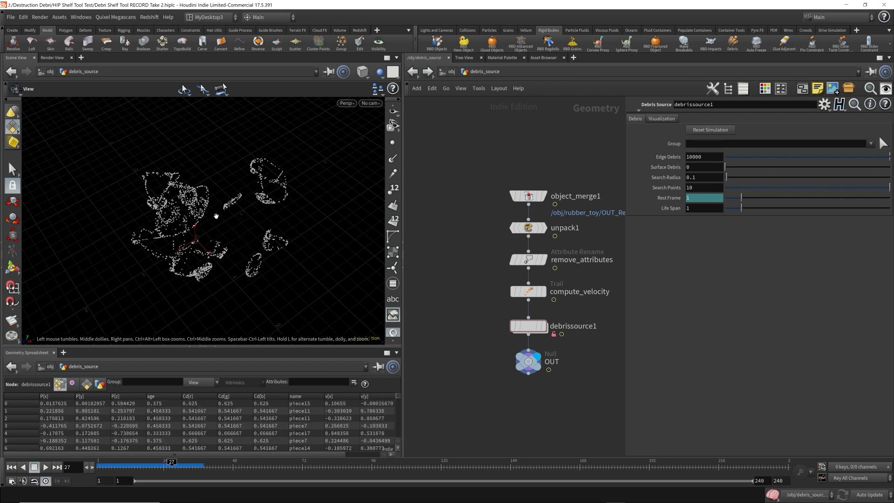
pyautogui.press('Right')
pyautogui.press('Right')
pyautogui.press('Right')
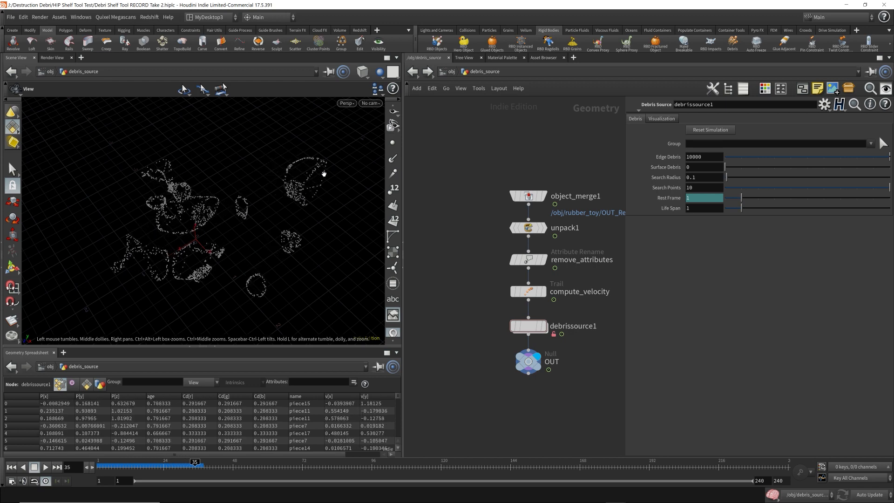
pyautogui.press('Right')
pyautogui.press('Right')
pyautogui.press('Right')
pyautogui.press('Right')
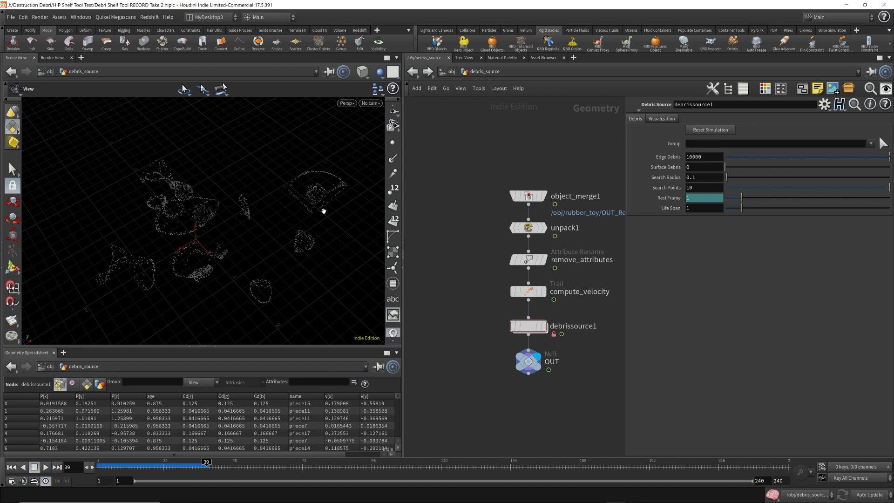
# Ghost the other objects in the viewport to view the debris points against the shattered toy pieces and ground
pyautogui.moveTo(323, 211); pyautogui.dragTo(323, 206)
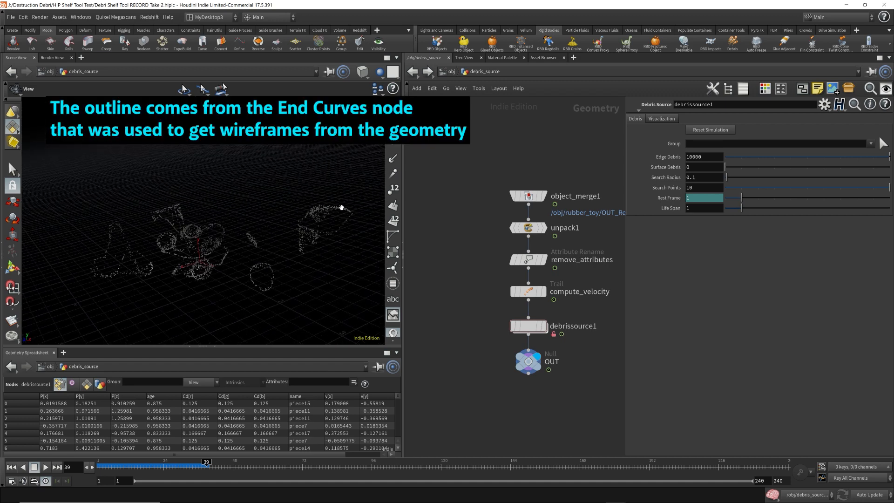
pyautogui.moveTo(353, 214); pyautogui.dragTo(309, 233)
pyautogui.click(379, 72)
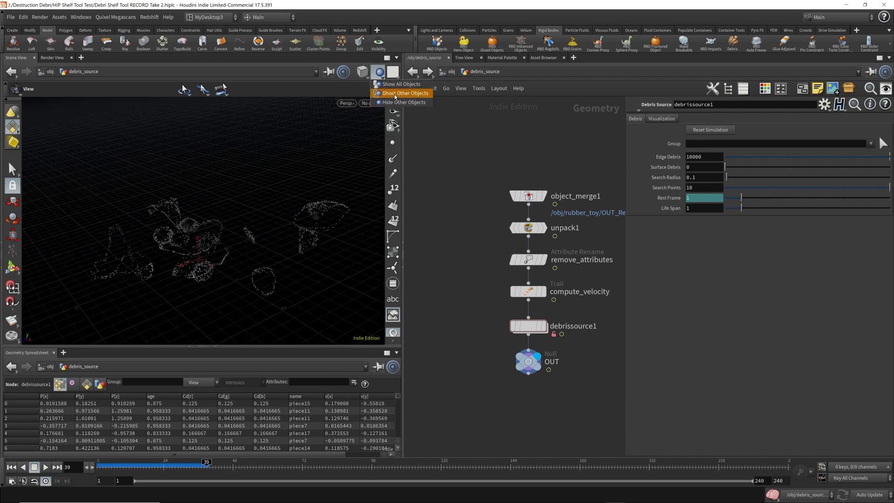
pyautogui.click(390, 93)
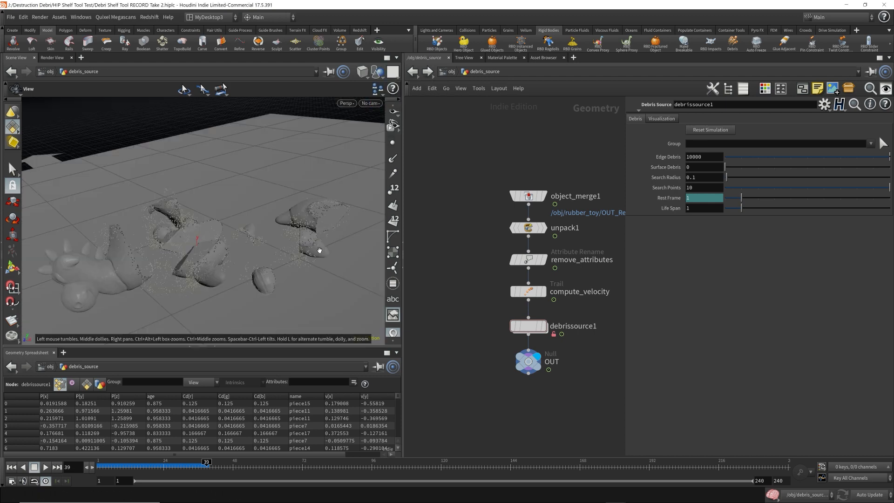
pyautogui.moveTo(325, 248); pyautogui.dragTo(279, 235)
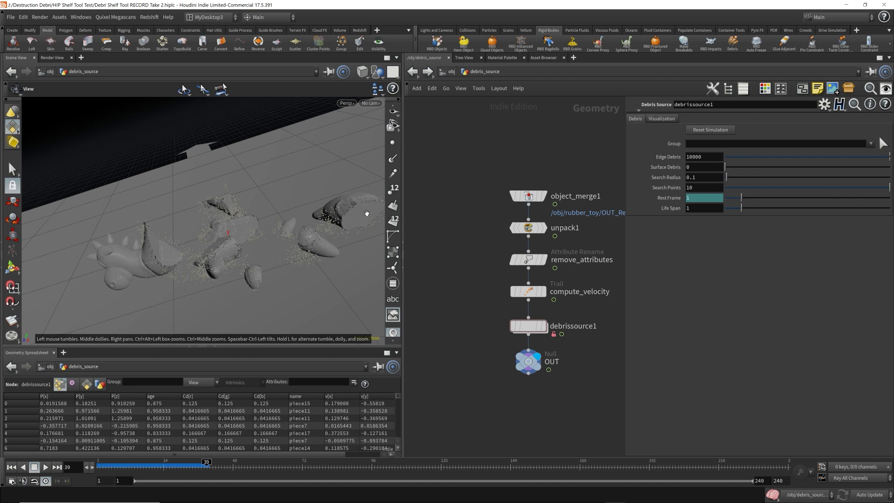
# Turn on point display in the viewport and view the debris points along the broken pieces' edges
pyautogui.click(393, 143)
pyautogui.moveTo(238, 182); pyautogui.dragTo(205, 251)
pyautogui.moveTo(277, 277); pyautogui.dragTo(282, 281)
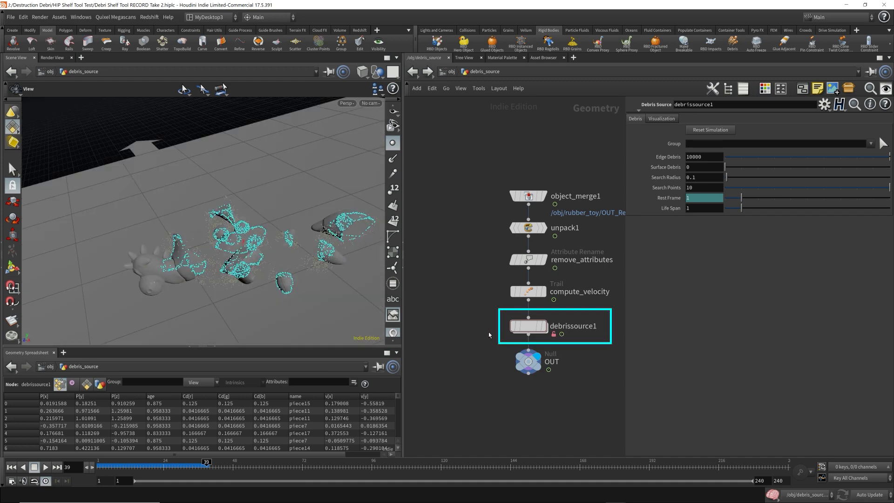
# Turn off point display in the viewport and set the end colour of debrissource1's age visualization ramp to red (0.9, 0, 0)
pyautogui.click(534, 326)
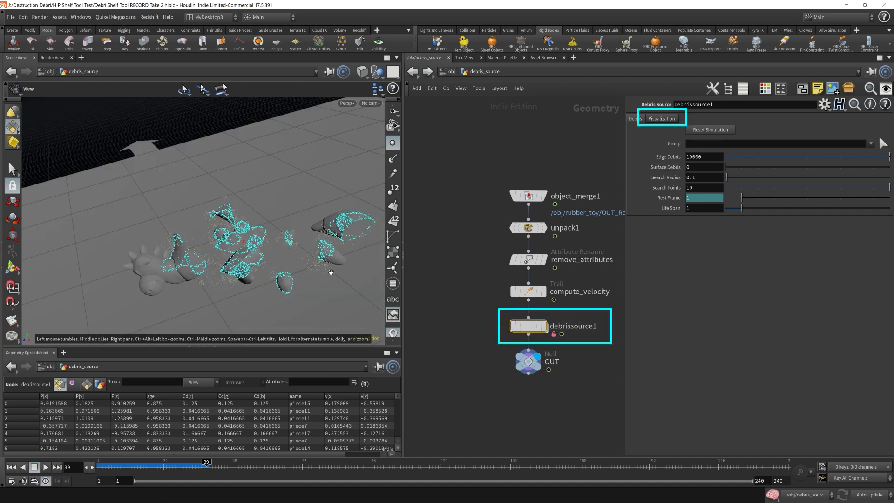
pyautogui.click(392, 142)
pyautogui.moveTo(489, 334); pyautogui.dragTo(533, 327)
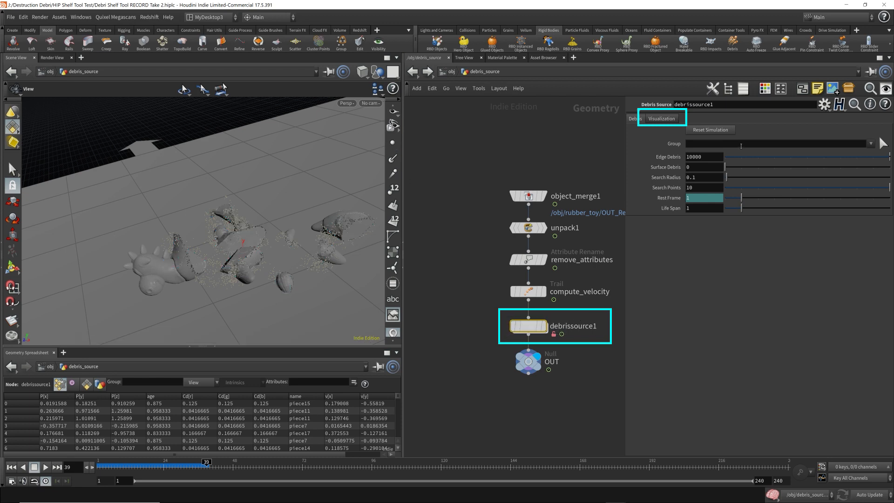
pyautogui.click(654, 122)
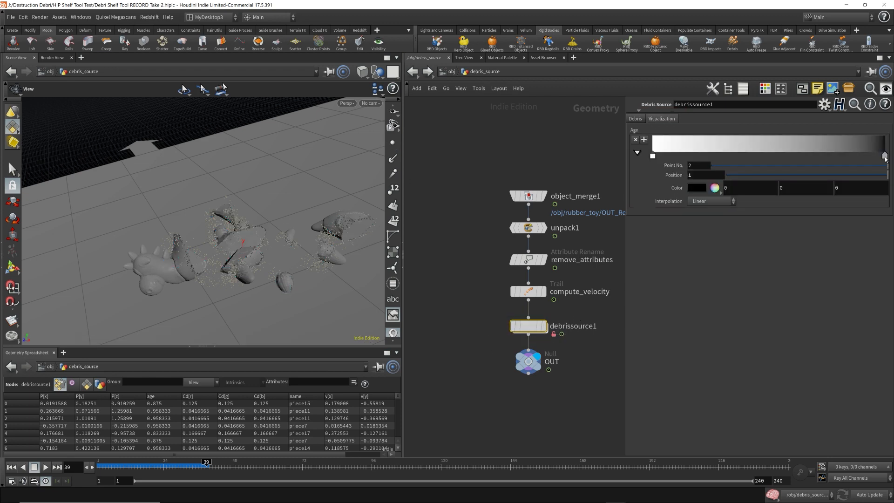
pyautogui.click(723, 143)
pyautogui.click(732, 104)
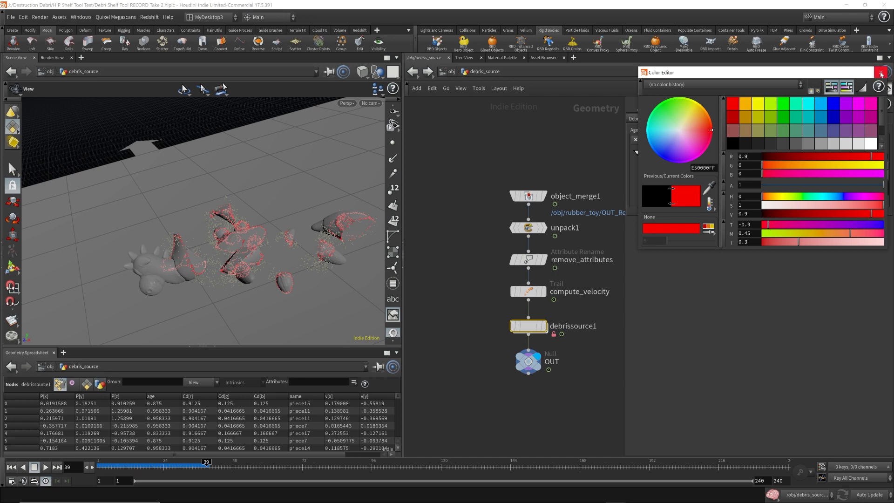
pyautogui.click(880, 72)
# Step the timeline back to frame 21 to examine how the debris points' colour changes with age
pyautogui.moveTo(283, 206); pyautogui.dragTo(283, 253)
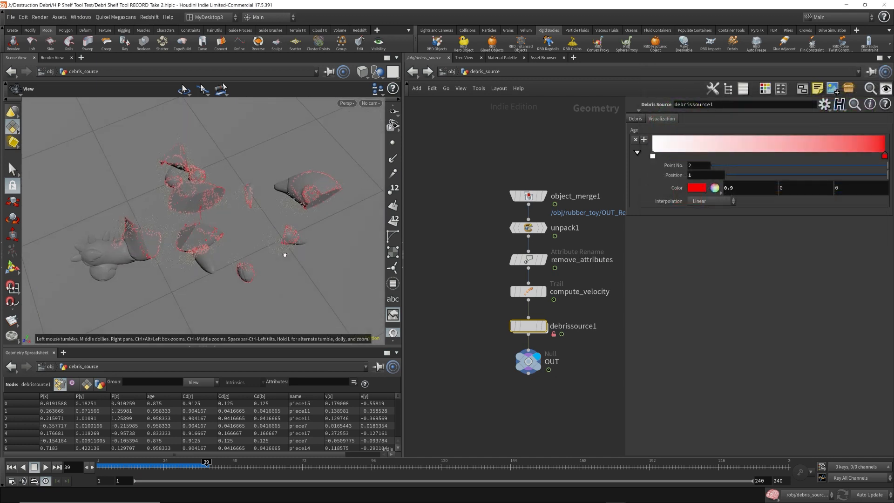
pyautogui.moveTo(289, 206); pyautogui.dragTo(298, 215, button='right')
pyautogui.press('Left')
pyautogui.press('Left')
pyautogui.press('Left')
pyautogui.press('Left')
pyautogui.press('Left')
pyautogui.press('Left')
pyautogui.press('Left')
pyautogui.press('Left')
pyautogui.press('Left')
pyautogui.press('Left')
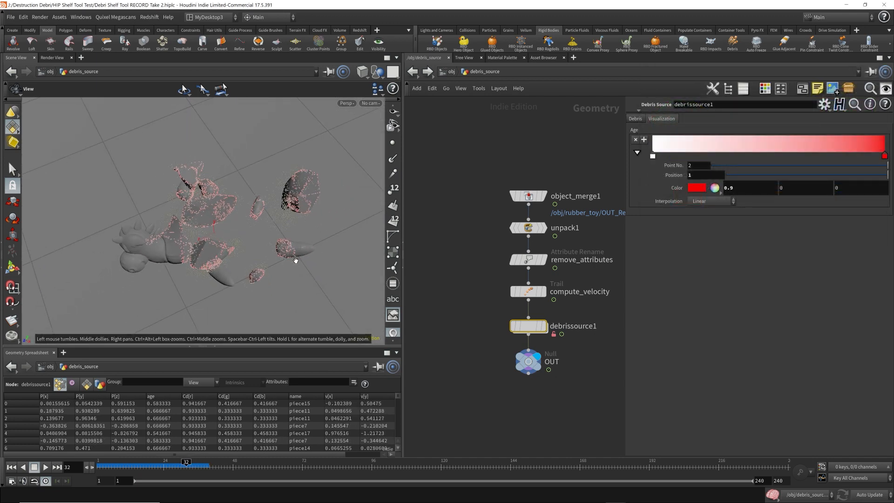
pyautogui.press('Left')
pyautogui.press('Left')
pyautogui.press('Left')
pyautogui.press('Left')
pyautogui.press('Left')
pyautogui.press('Left')
pyautogui.press('Left')
pyautogui.press('Left')
pyautogui.press('Left')
pyautogui.press('Left')
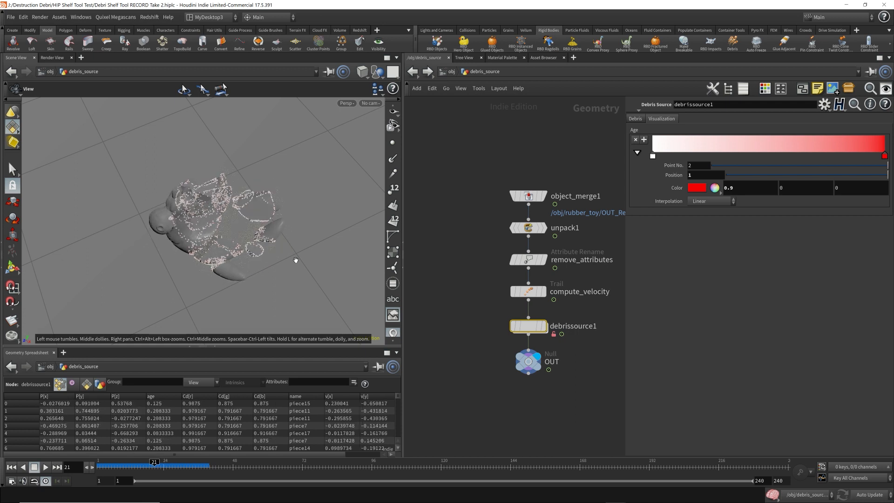
# Step forward to frame 49 to watch the debris points age and expire, and check debrissource1's Life Span setting
pyautogui.press('Right')
pyautogui.press('Right')
pyautogui.press('Right')
pyautogui.press('Right')
pyautogui.press('Right')
pyautogui.press('Right')
pyautogui.press('Right')
pyautogui.press('Right')
pyautogui.press('Right')
pyautogui.press('Right')
pyautogui.press('Right')
pyautogui.press('Right')
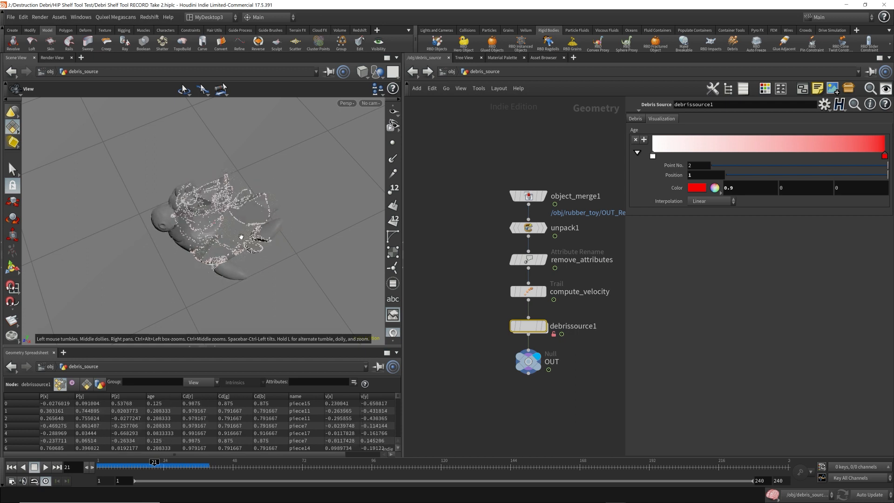
pyautogui.press('Right')
pyautogui.press('Right')
pyautogui.press('Right')
pyautogui.press('Right')
pyautogui.press('Right')
pyautogui.press('Right')
pyautogui.press('Right')
pyautogui.press('Right')
pyautogui.press('Right')
pyautogui.press('Right')
pyautogui.press('Right')
pyautogui.press('Right')
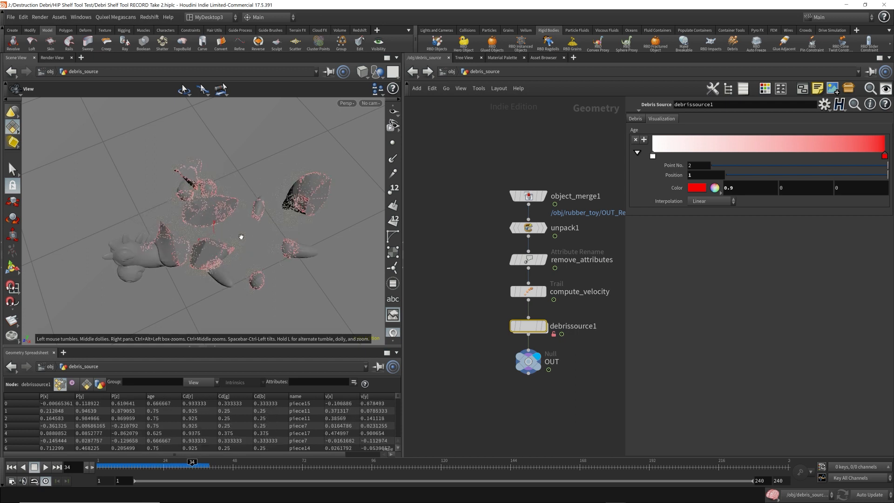
pyautogui.press('Right')
pyautogui.press('Right')
pyautogui.press('Right')
pyautogui.press('Right')
pyautogui.press('Right')
pyautogui.press('Right')
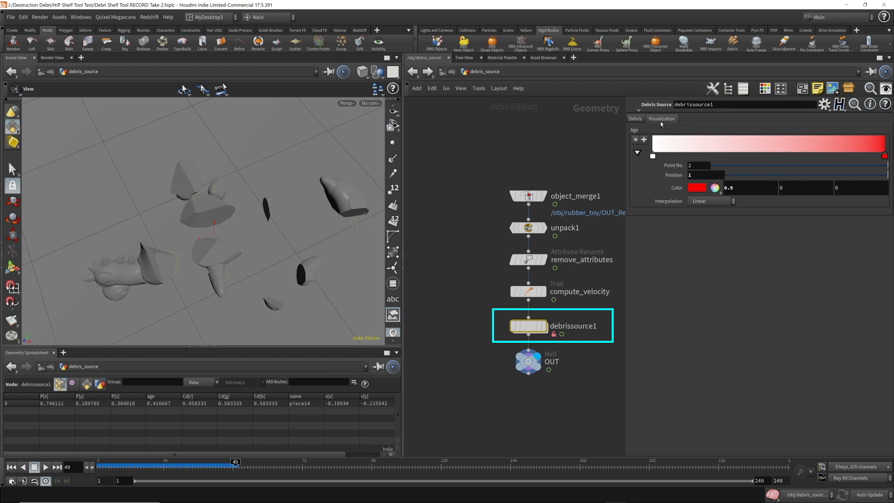
pyautogui.click(634, 119)
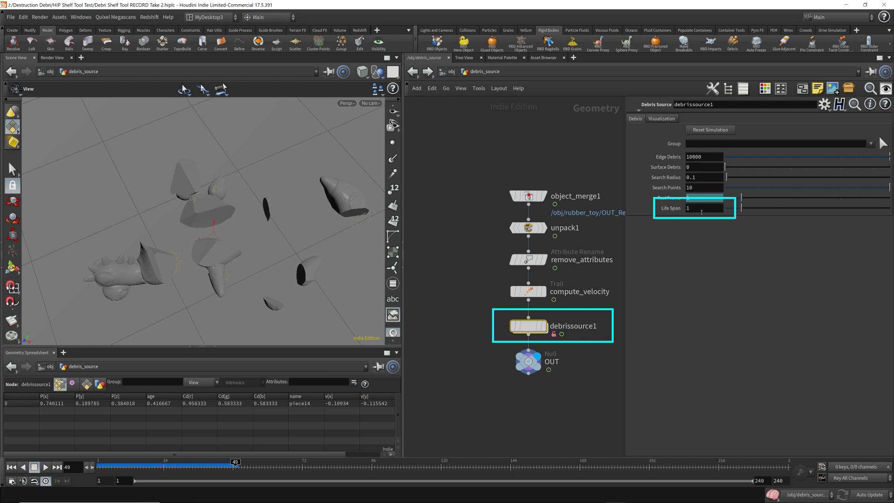
pyautogui.moveTo(561, 327); pyautogui.dragTo(535, 332, button='middle')
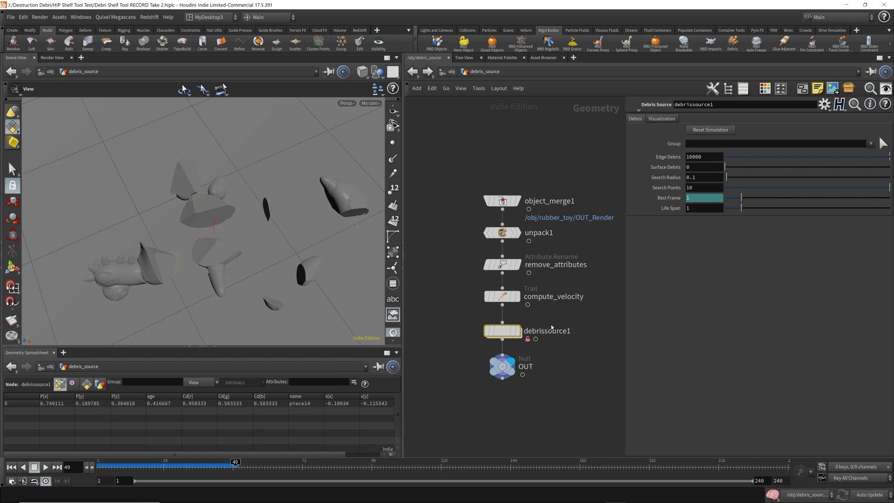
# Go up to object level and open the debris_sim network
pyautogui.click(450, 72)
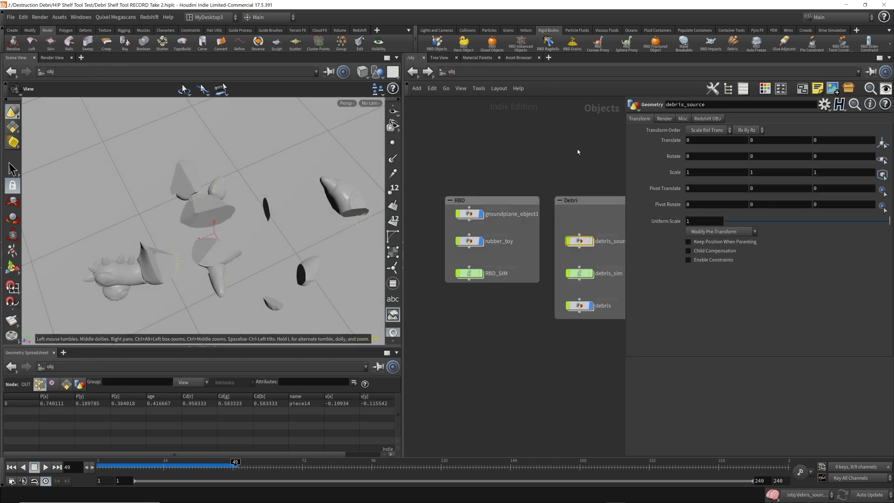
pyautogui.moveTo(577, 151); pyautogui.dragTo(535, 154, button='middle')
pyautogui.click(554, 277)
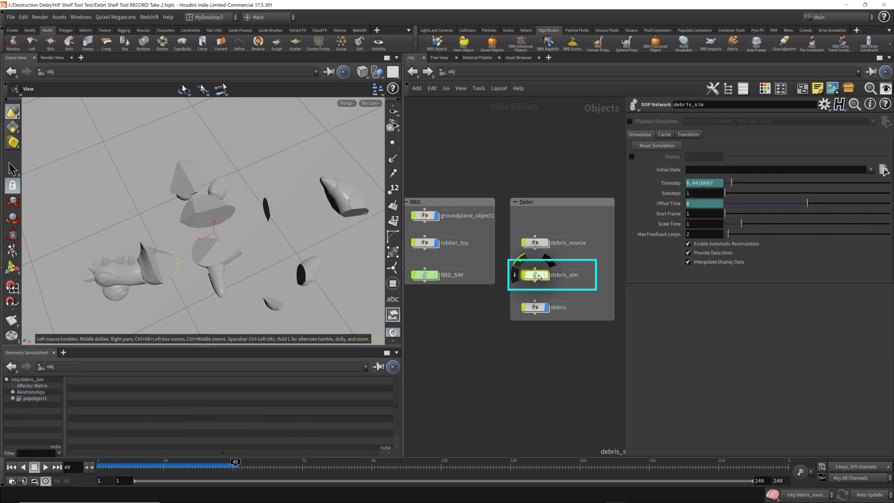
pyautogui.doubleClick(539, 275)
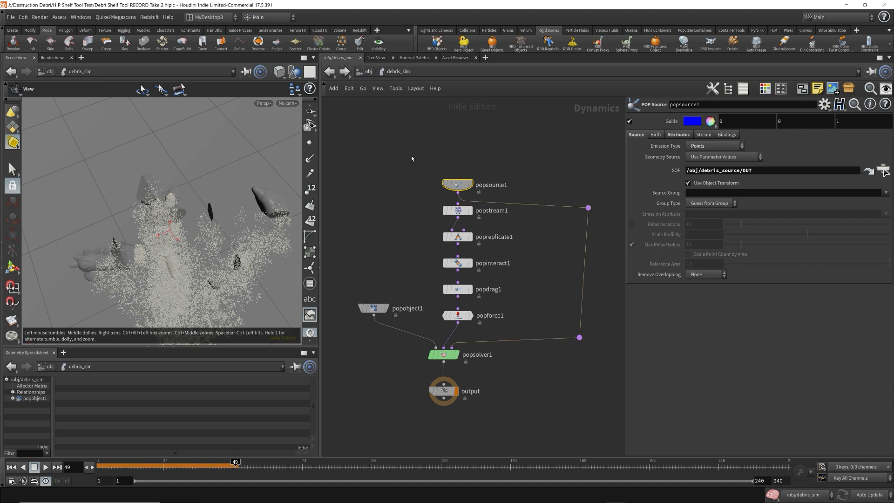
# Play the debris simulation from the first frame to frame 38 and examine the blue emission points, the falling particles and the POP nodes
pyautogui.hotkey('ctrl', 'Up')
pyautogui.press('Up')
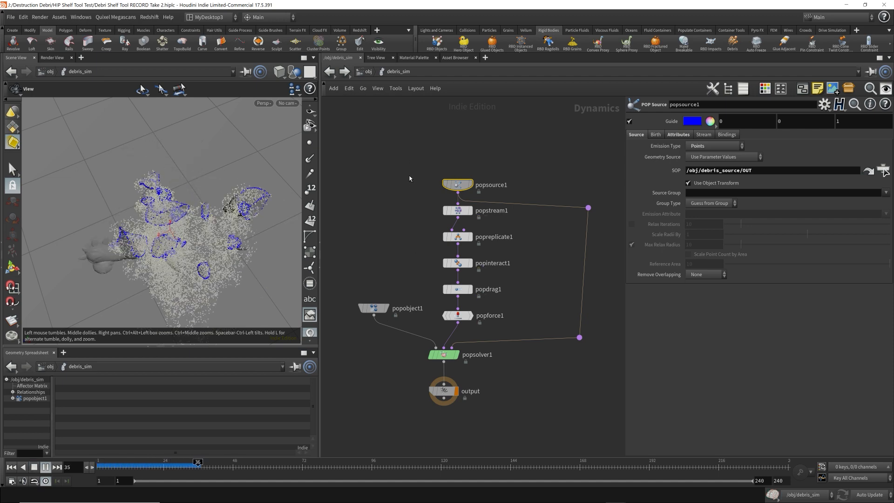
pyautogui.press('Up')
pyautogui.moveTo(218, 195); pyautogui.dragTo(222, 188)
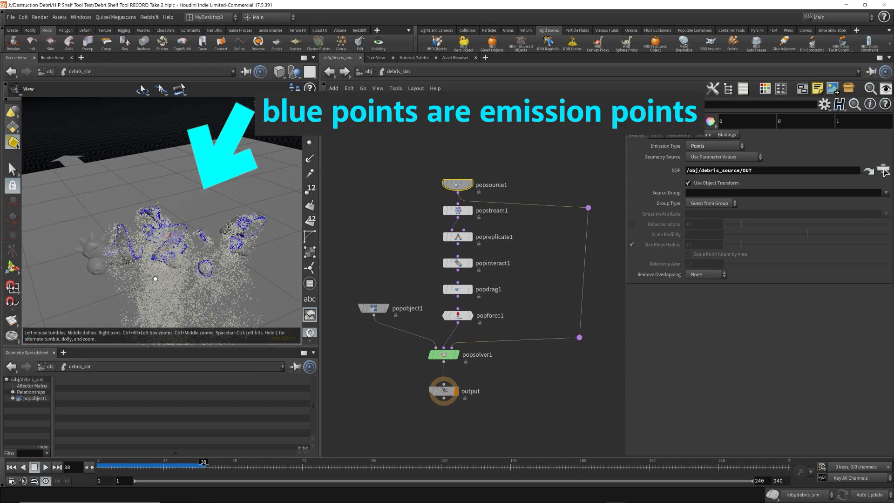
pyautogui.moveTo(156, 310); pyautogui.dragTo(253, 218)
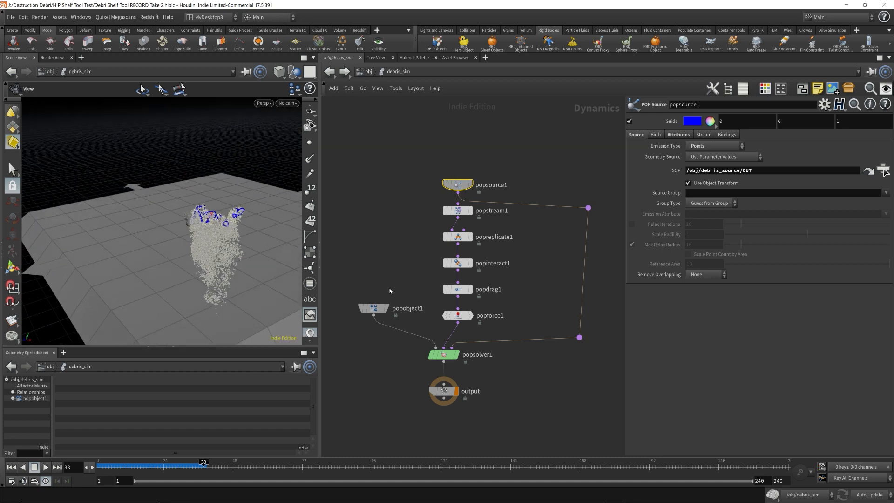
pyautogui.moveTo(343, 155); pyautogui.dragTo(599, 417)
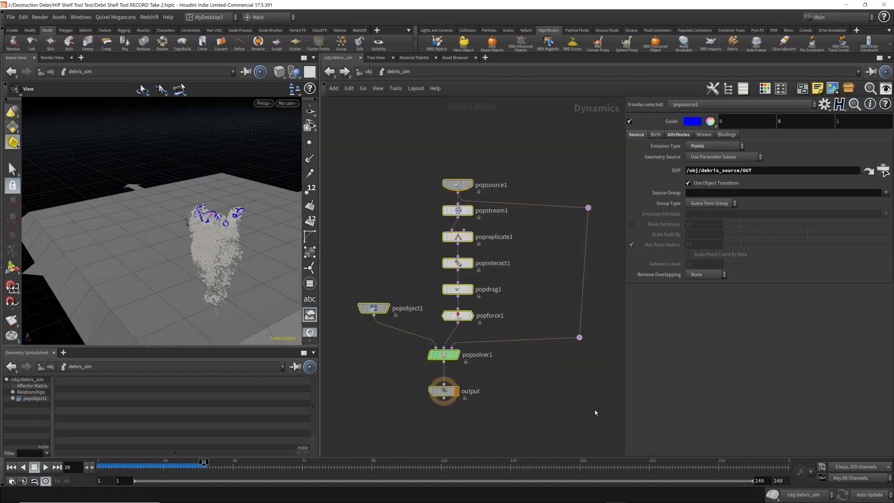
# Return to object level, then bring up the collision shelf tools and the list of available simulations
pyautogui.click(375, 74)
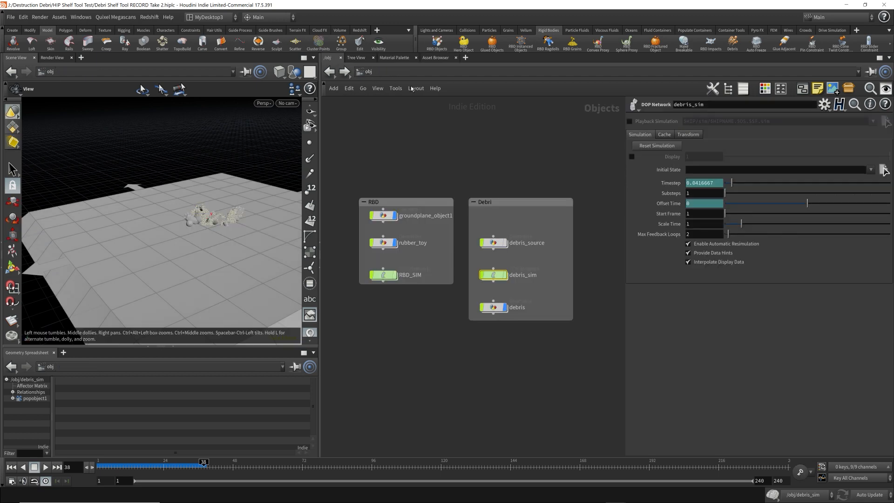
pyautogui.click(468, 30)
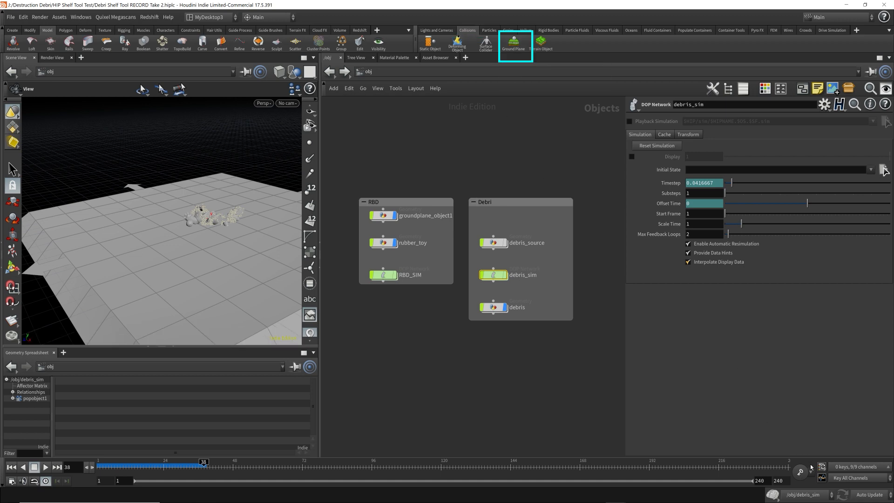
pyautogui.click(812, 497)
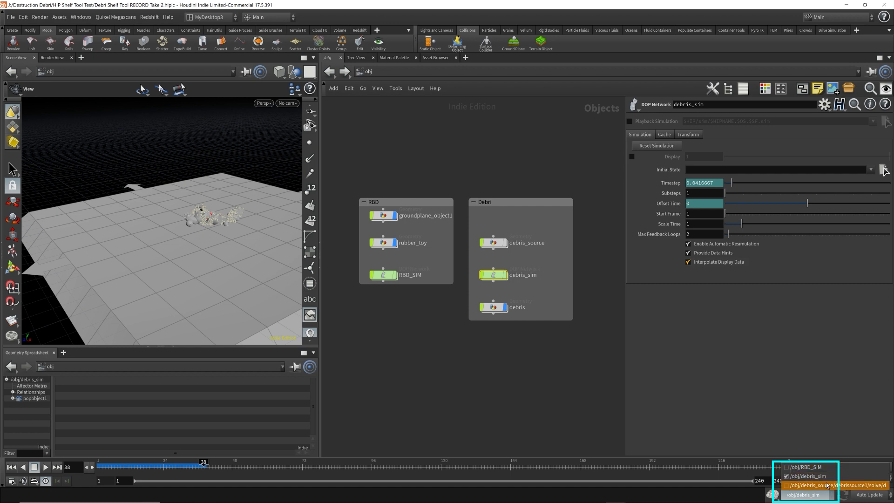
# Open debrissource1 inside debris_source and select its solve node to view the solver's settings
pyautogui.doubleClick(494, 243)
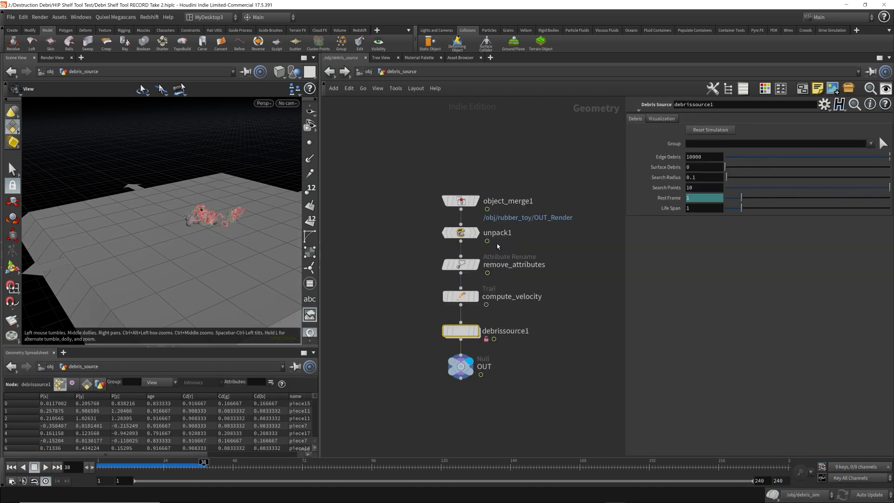
pyautogui.doubleClick(467, 335)
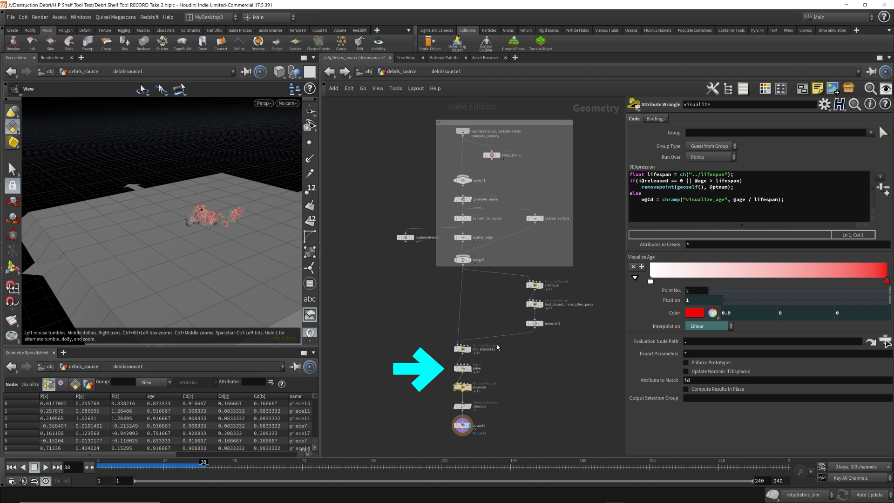
pyautogui.click(461, 368)
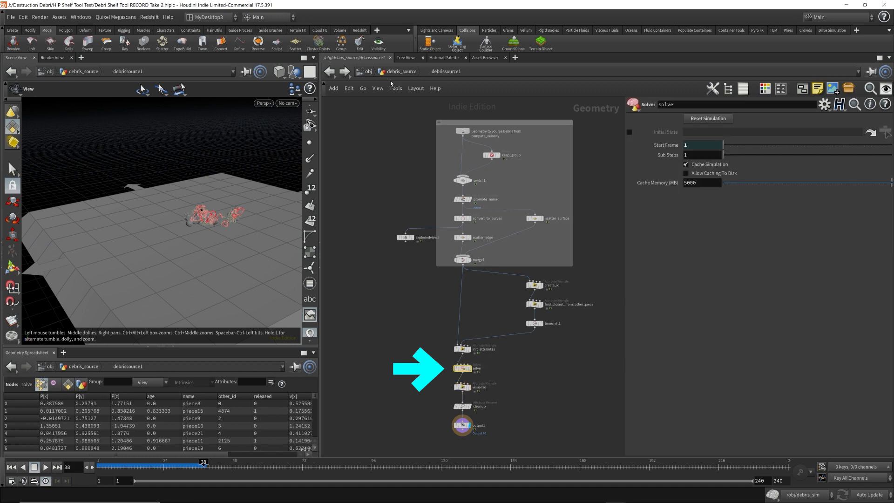
# Return to object level and add a ground plane with debris_sim as the current simulation
pyautogui.click(368, 72)
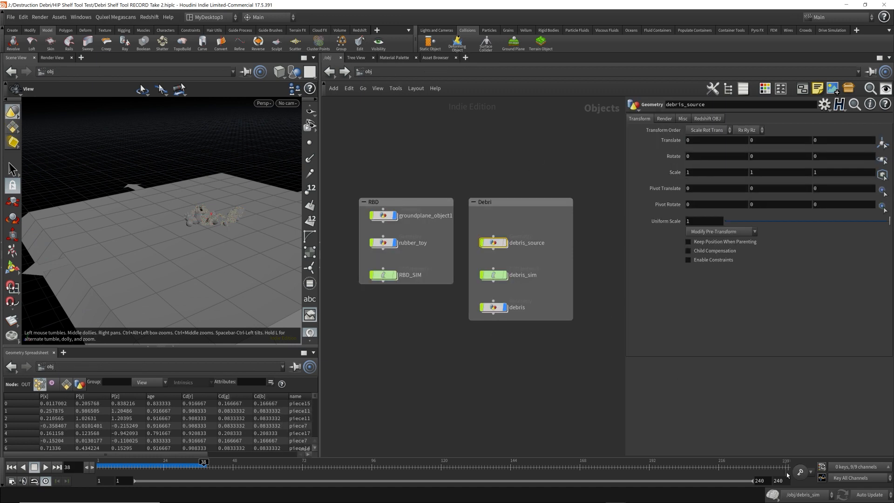
pyautogui.keyDown('alt'); pyautogui.moveTo(204, 189); pyautogui.dragTo(193, 220); pyautogui.keyUp('alt')
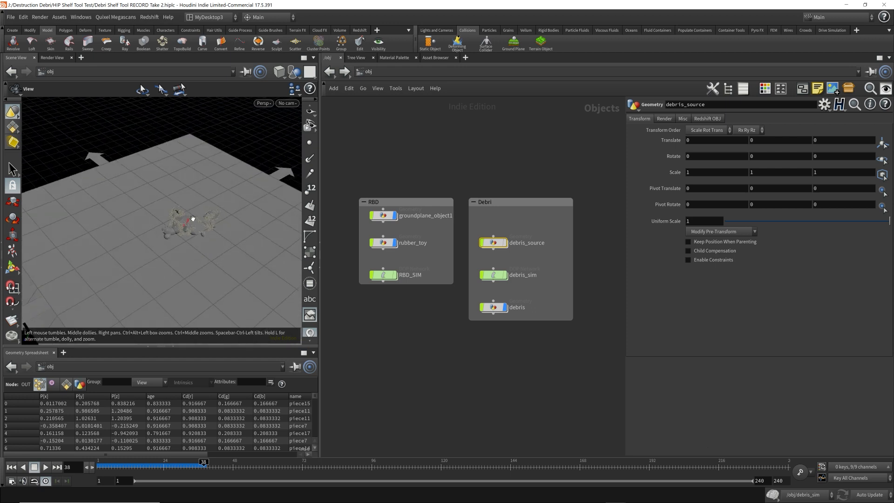
pyautogui.keyDown('alt'); pyautogui.moveTo(193, 219); pyautogui.dragTo(277, 210, button='middle'); pyautogui.keyUp('alt')
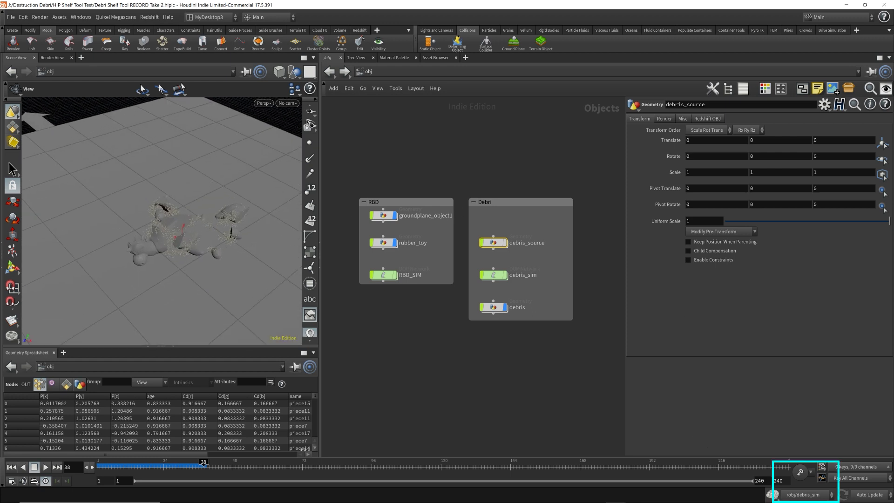
pyautogui.click(819, 496)
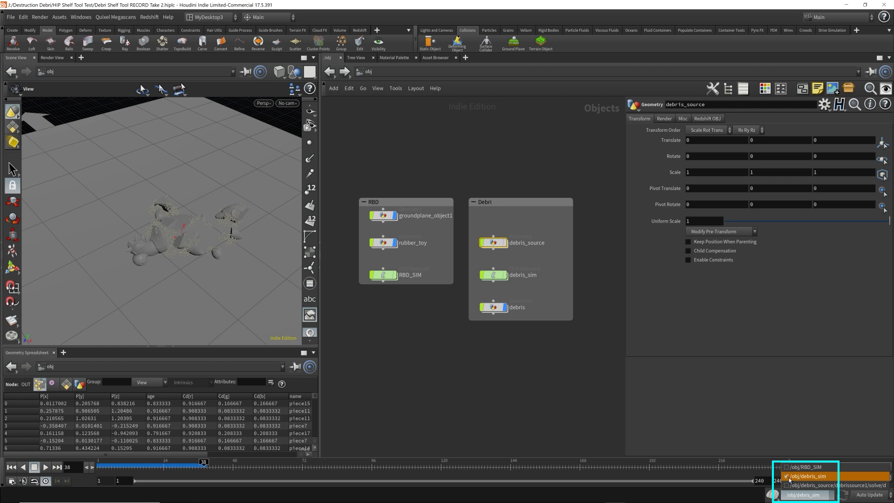
pyautogui.click(550, 374)
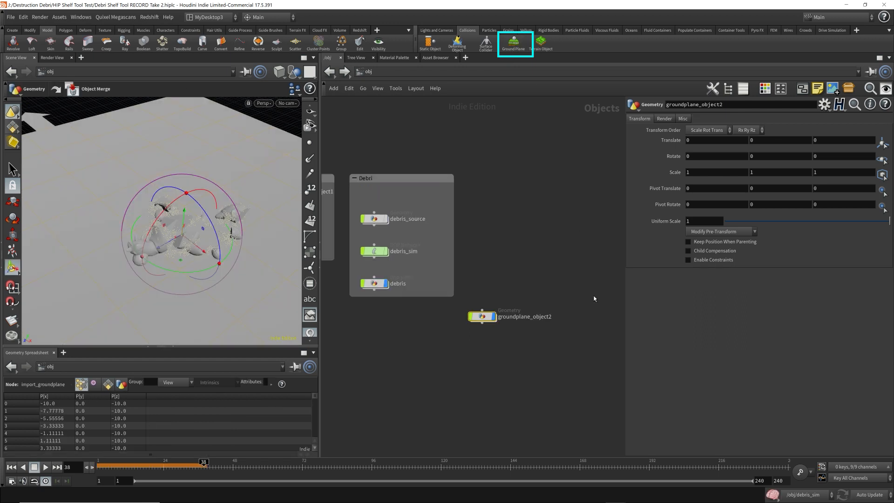
# Move groundplane_object2 into the Debri network box, above debris_source
pyautogui.moveTo(530, 264); pyautogui.dragTo(613, 276, button='middle')
pyautogui.moveTo(582, 330); pyautogui.dragTo(474, 205)
# Open the debris_sim network and automatically lay out its nodes
pyautogui.click(468, 264)
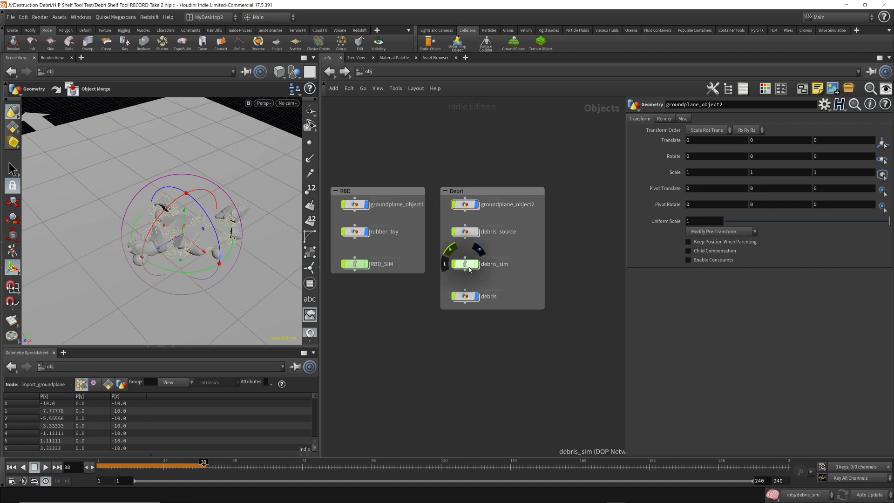
pyautogui.doubleClick(494, 264)
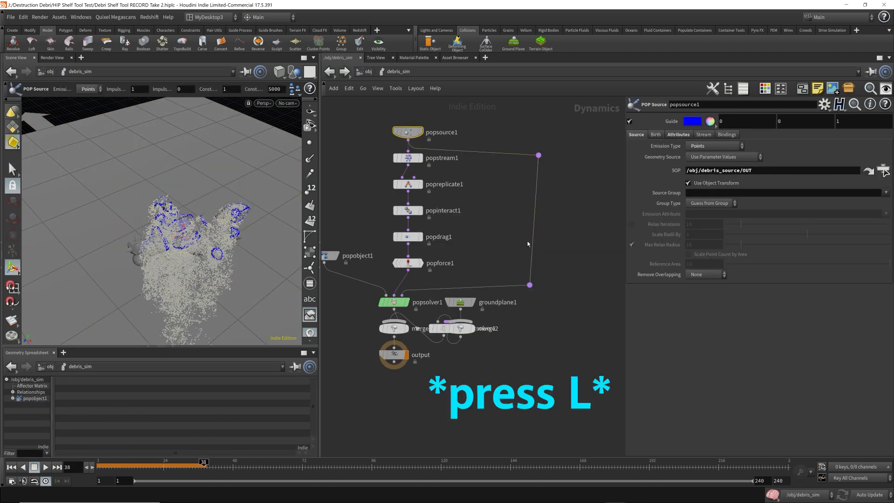
pyautogui.press('l')
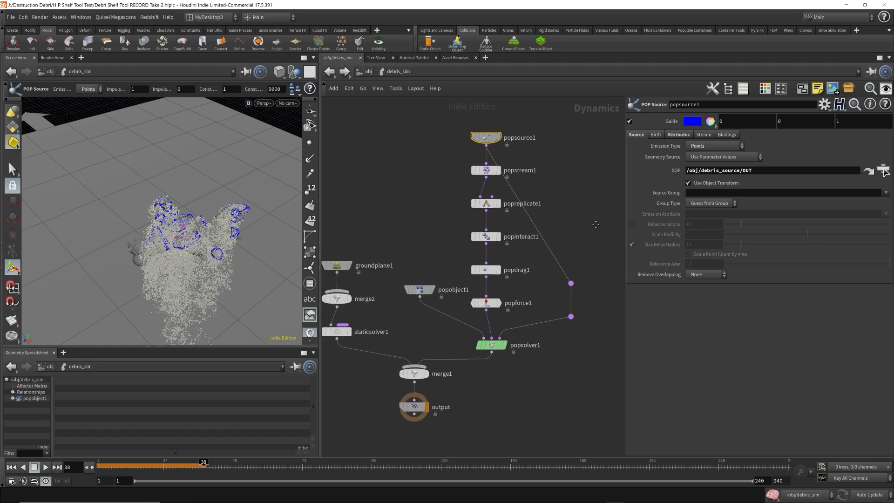
pyautogui.moveTo(596, 224); pyautogui.dragTo(605, 232, button='middle')
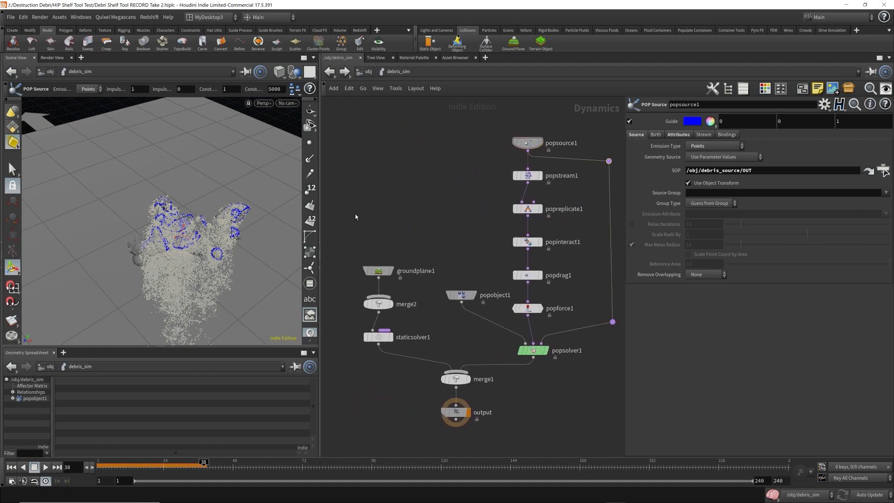
# Rearrange the debris_sim nodes so the ground plane branch sits below the POP chain, with merge1 and output beneath popsolver1
pyautogui.moveTo(355, 214); pyautogui.dragTo(394, 365)
pyautogui.moveTo(379, 304); pyautogui.dragTo(342, 307)
pyautogui.moveTo(461, 295); pyautogui.dragTo(470, 283, button='middle')
pyautogui.scroll(-3, 448, 311)
pyautogui.moveTo(486, 175); pyautogui.dragTo(585, 343)
pyautogui.moveTo(513, 332); pyautogui.dragTo(459, 308)
pyautogui.moveTo(461, 296); pyautogui.dragTo(391, 246)
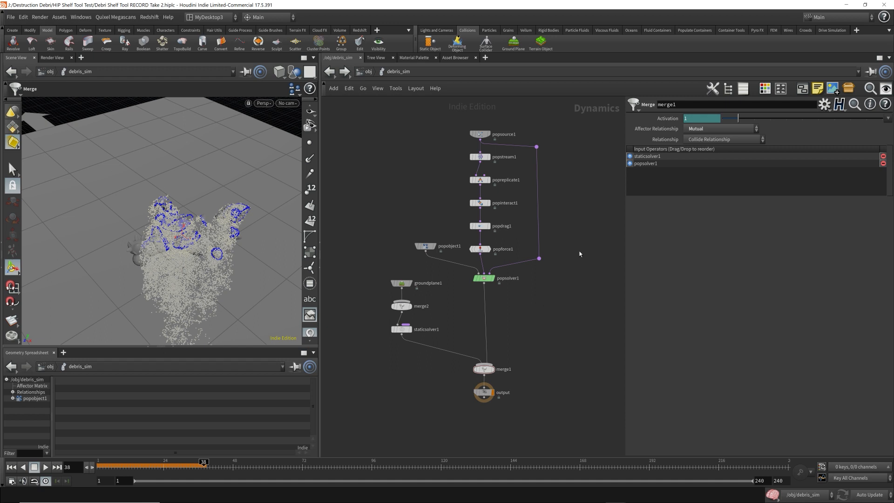
# Play the debris simulation from the first frame and examine how the particles collide with the ground plane
pyautogui.moveTo(574, 290); pyautogui.dragTo(567, 296, button='middle')
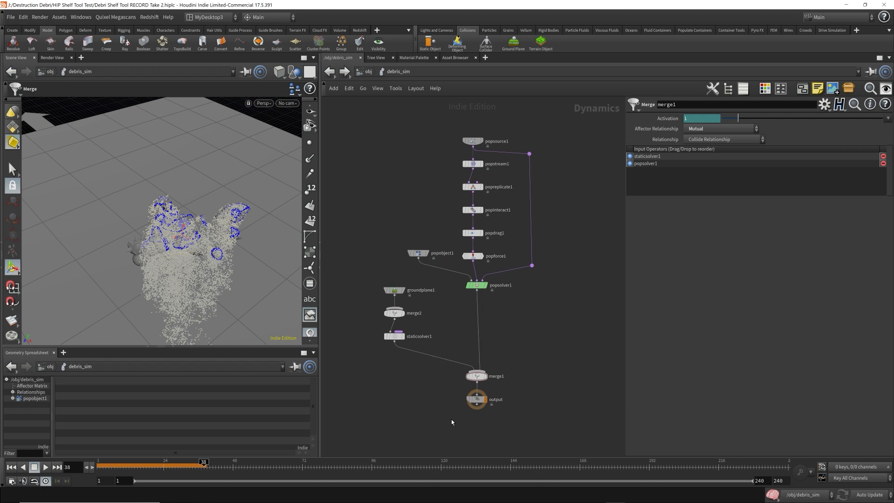
pyautogui.hotkey('ctrl', 'Up')
pyautogui.press('Up')
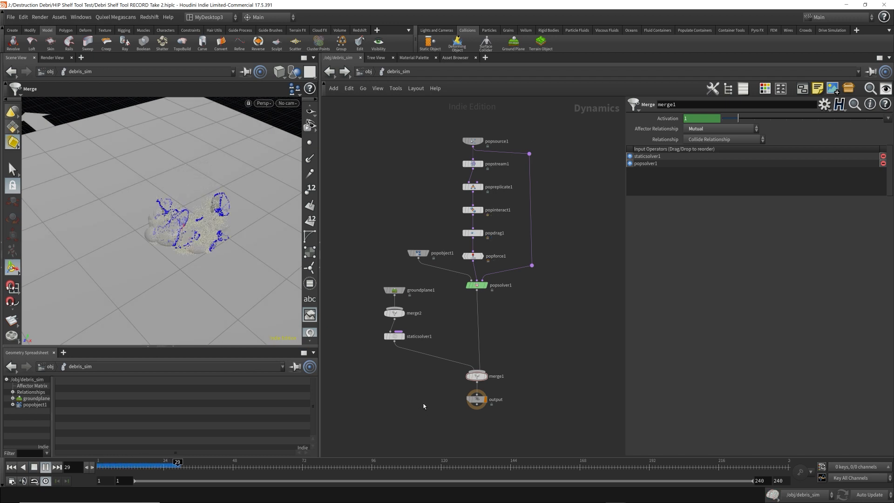
pyautogui.press('Up')
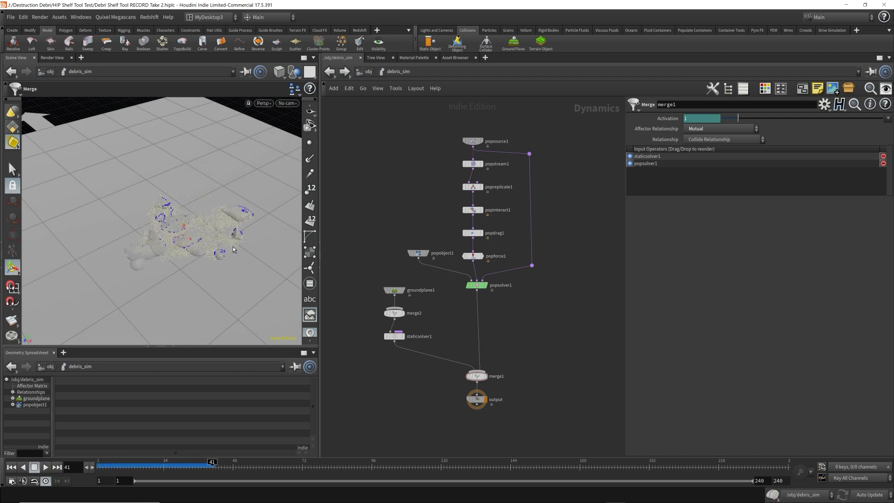
pyautogui.keyDown('alt'); pyautogui.moveTo(227, 249); pyautogui.dragTo(220, 274); pyautogui.keyUp('alt')
pyautogui.scroll(5, 192, 231)
pyautogui.scroll(3, 209, 228)
pyautogui.scroll(-5, 210, 189)
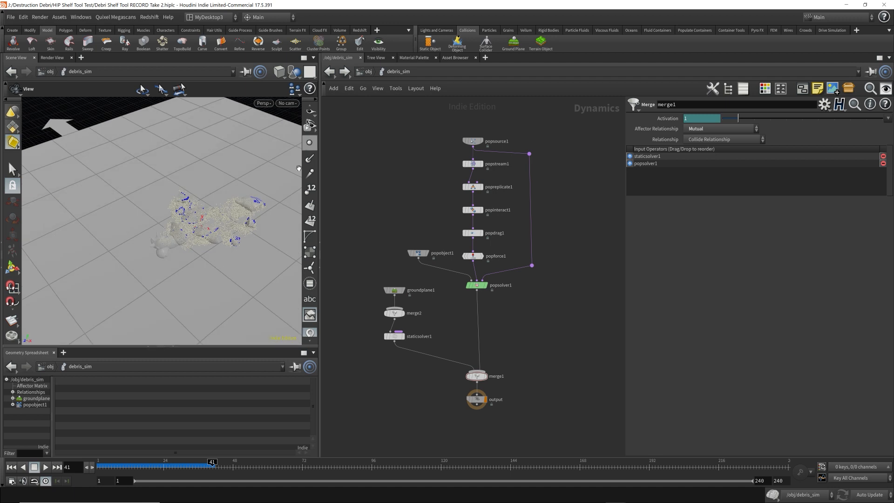
pyautogui.keyDown('alt'); pyautogui.moveTo(297, 136); pyautogui.dragTo(251, 135, button='right'); pyautogui.keyUp('alt')
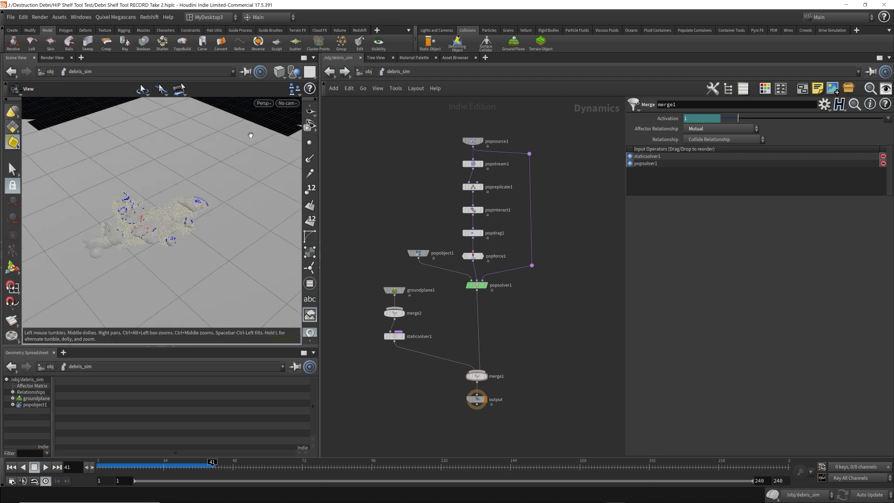
# Return to object level and create a camera matching the current viewport view
pyautogui.click(366, 73)
pyautogui.click(505, 156)
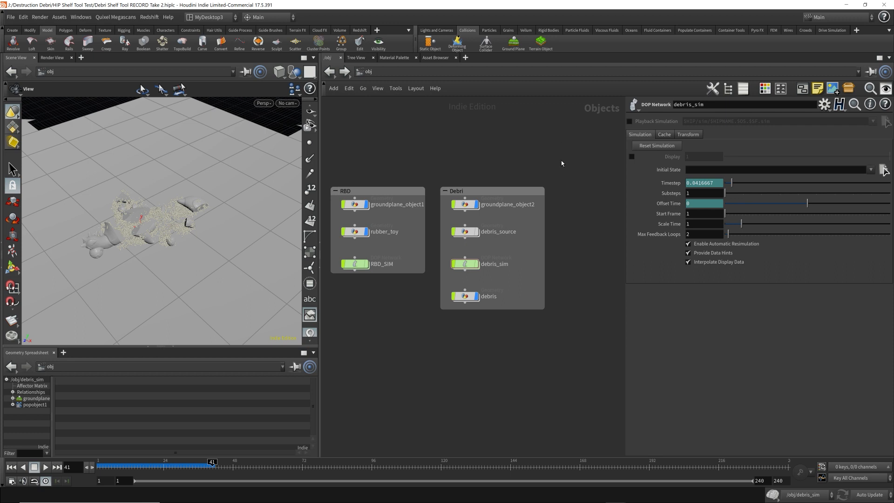
pyautogui.moveTo(560, 160); pyautogui.dragTo(567, 158, button='middle')
pyautogui.click(397, 72)
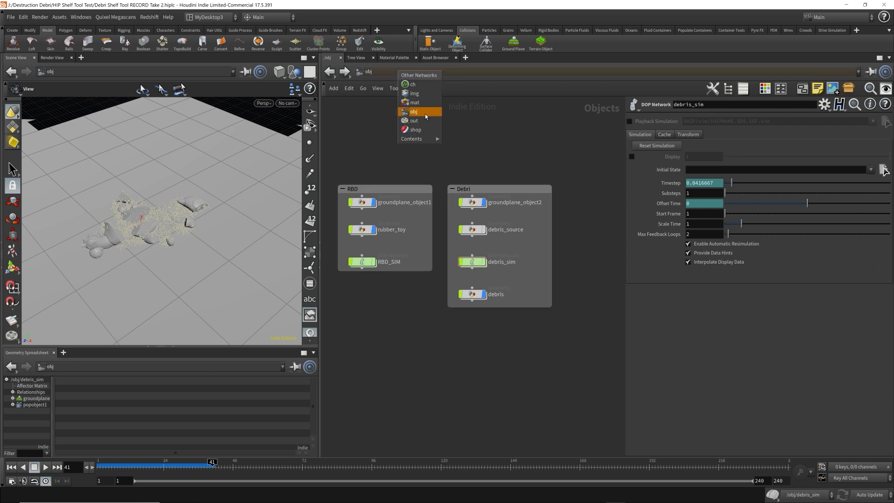
pyautogui.click(430, 16)
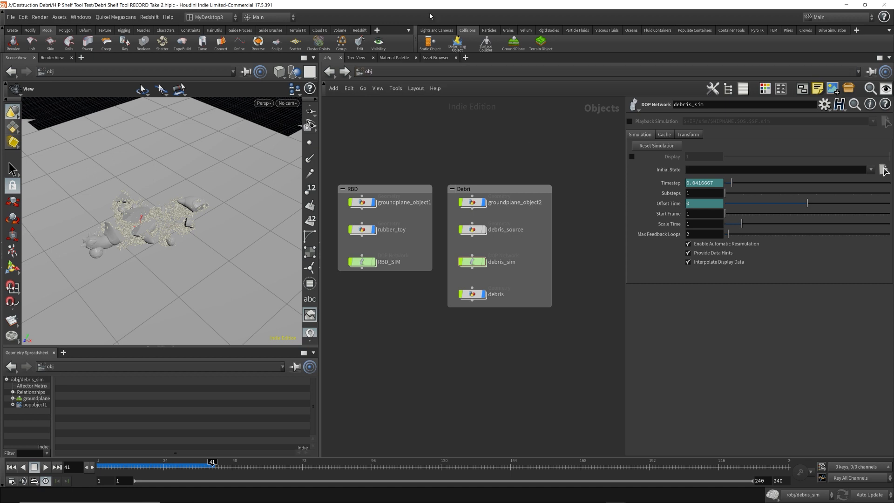
pyautogui.click(434, 30)
pyautogui.moveTo(148, 222); pyautogui.dragTo(147, 217)
pyautogui.keyDown('ctrl'); pyautogui.click(426, 43); pyautogui.keyUp('ctrl')
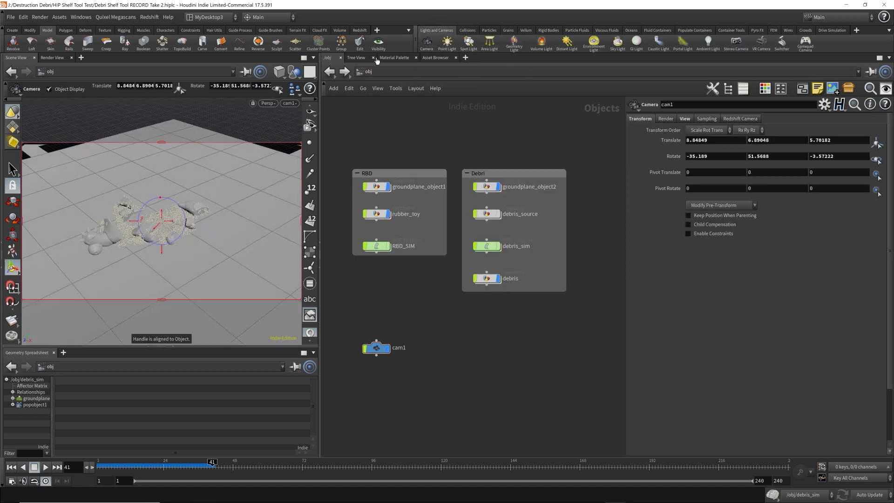
# Switch to the out network and add a Redshift (Render) output with its IPR node
pyautogui.click(372, 71)
pyautogui.click(398, 124)
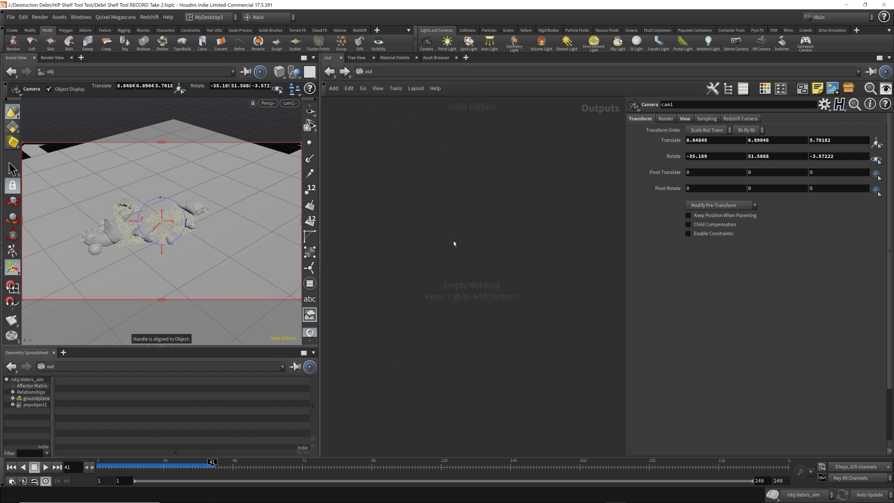
pyautogui.press('Tab')
pyautogui.write('rs')
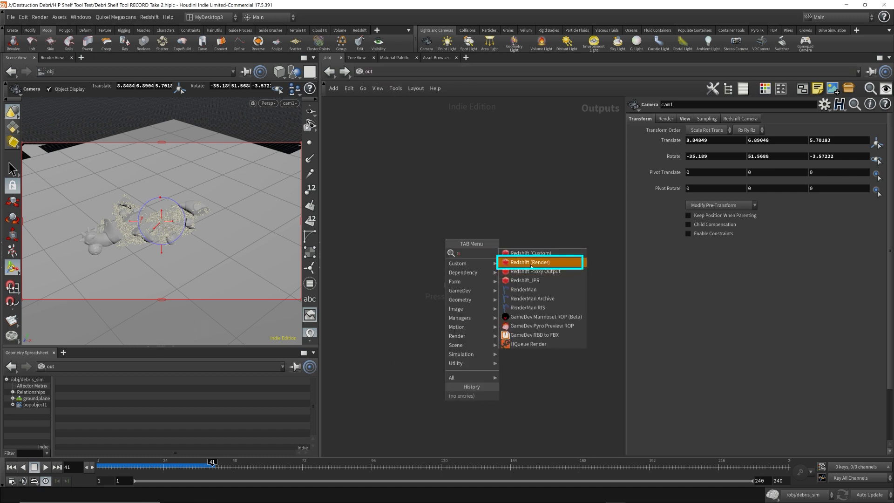
pyautogui.click(531, 267)
pyautogui.click(541, 261)
pyautogui.moveTo(560, 232); pyautogui.dragTo(490, 210, button='middle')
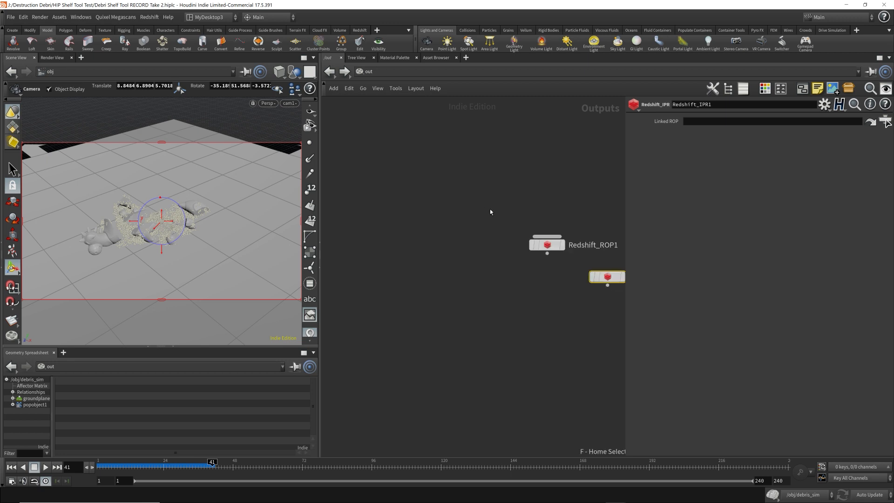
pyautogui.moveTo(598, 201); pyautogui.dragTo(475, 206, button='middle')
# Disable IPR Progressive Rendering on Redshift_ROP1
pyautogui.moveTo(402, 213); pyautogui.dragTo(432, 292)
pyautogui.click(791, 176)
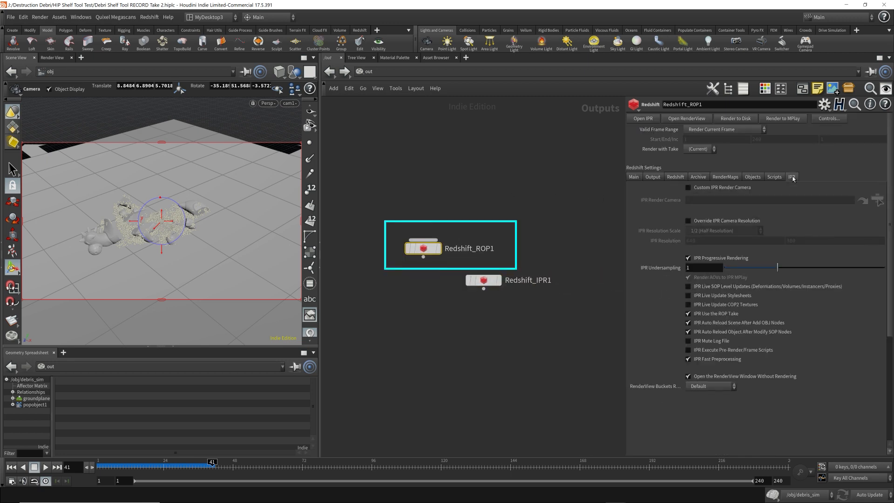
pyautogui.click(689, 259)
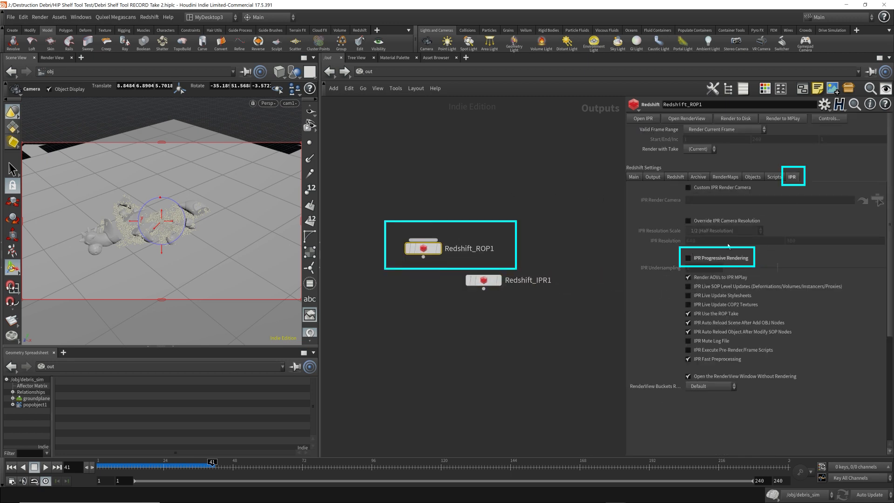
# Disable Render to MPlay in Redshift_ROP1's common output settings and place Redshift_IPR1 directly beneath it
pyautogui.click(655, 177)
pyautogui.click(667, 177)
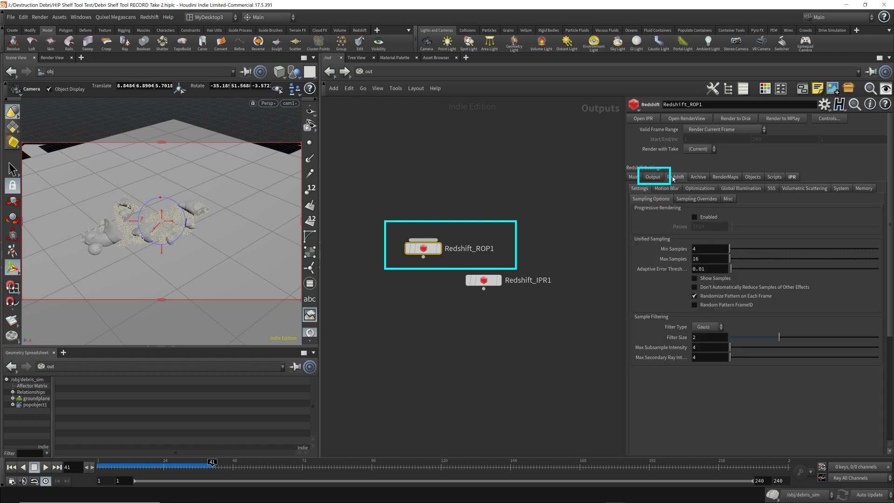
pyautogui.click(661, 177)
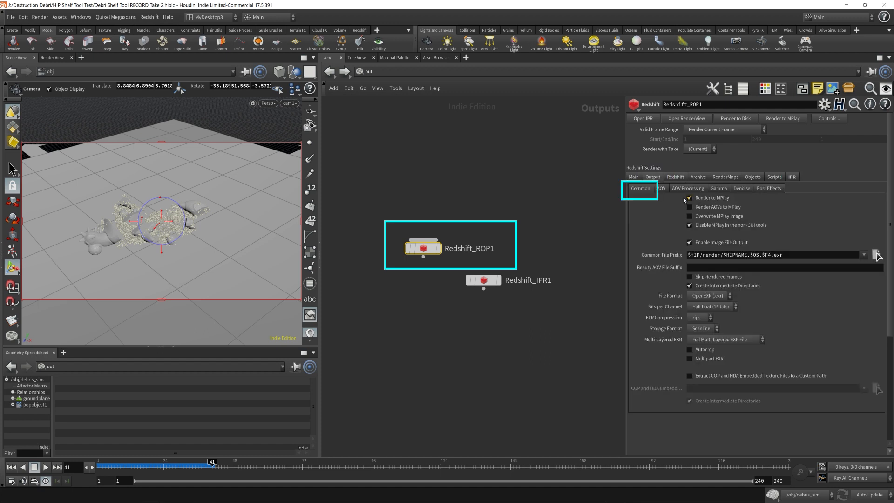
pyautogui.click(707, 199)
pyautogui.moveTo(485, 282); pyautogui.dragTo(425, 298)
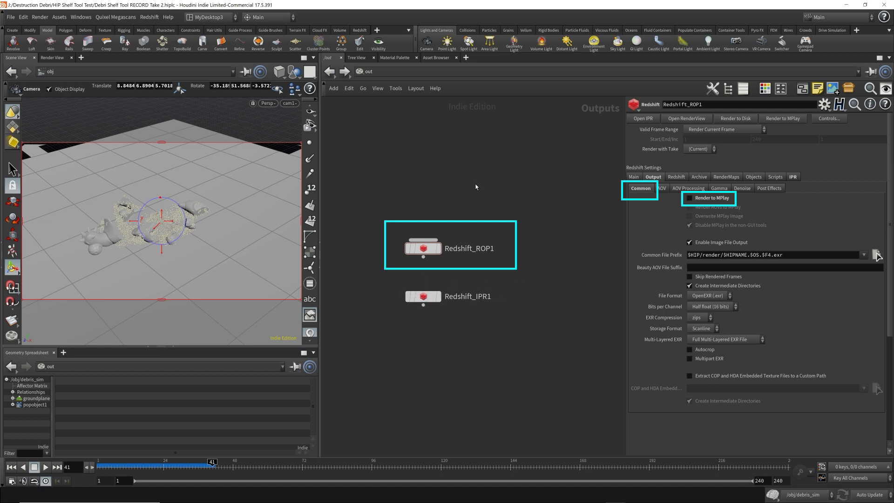
# Return to the obj network and start a Redshift IPR render through /obj/cam1
pyautogui.click(400, 72)
pyautogui.click(408, 99)
pyautogui.click(52, 58)
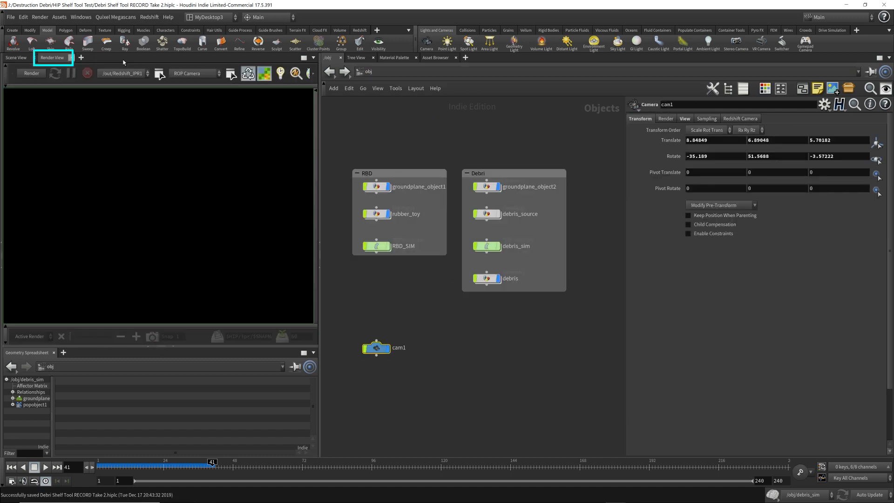
pyautogui.click(195, 74)
pyautogui.click(194, 97)
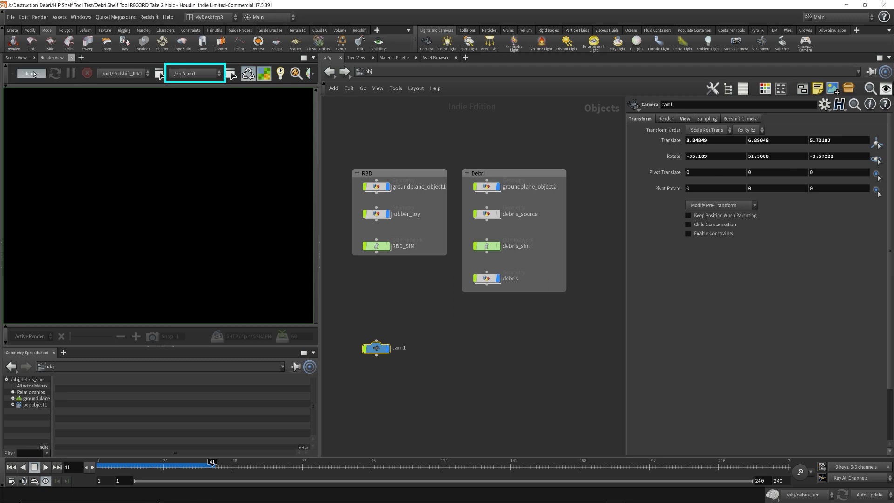
pyautogui.click(32, 73)
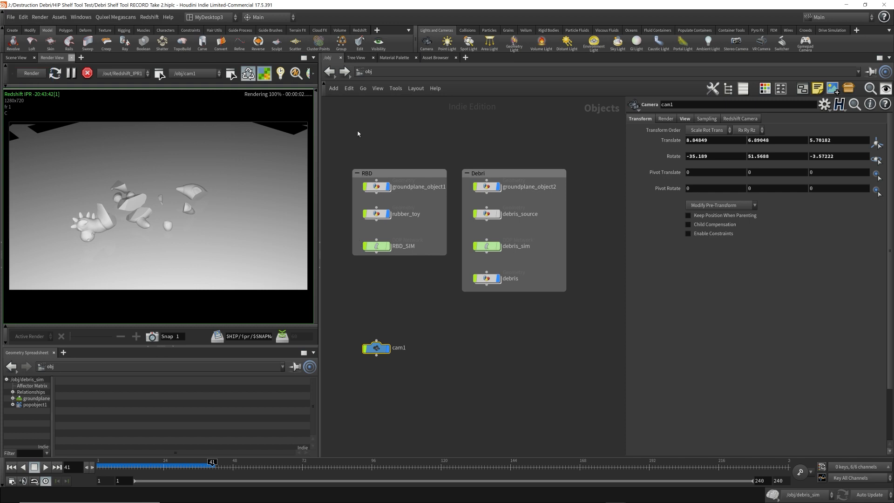
# Add a Redshift dome light to the scene and place its node below cam1
pyautogui.click(356, 30)
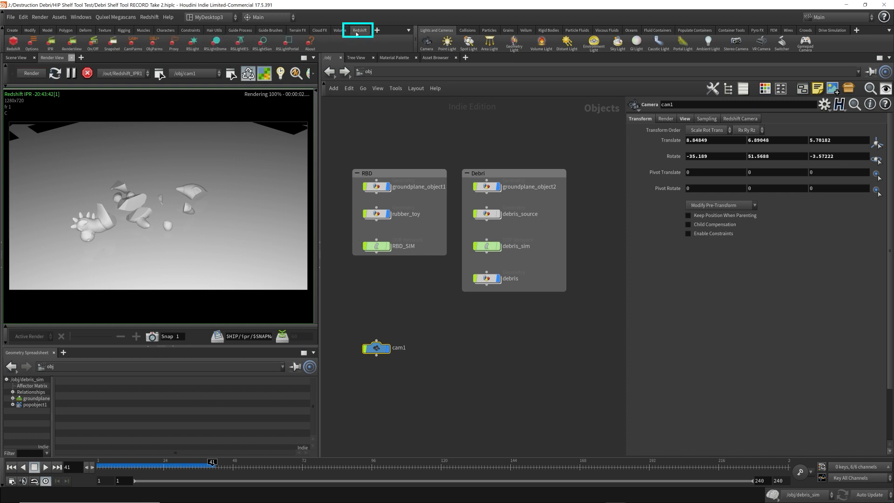
pyautogui.click(216, 46)
pyautogui.click(433, 356)
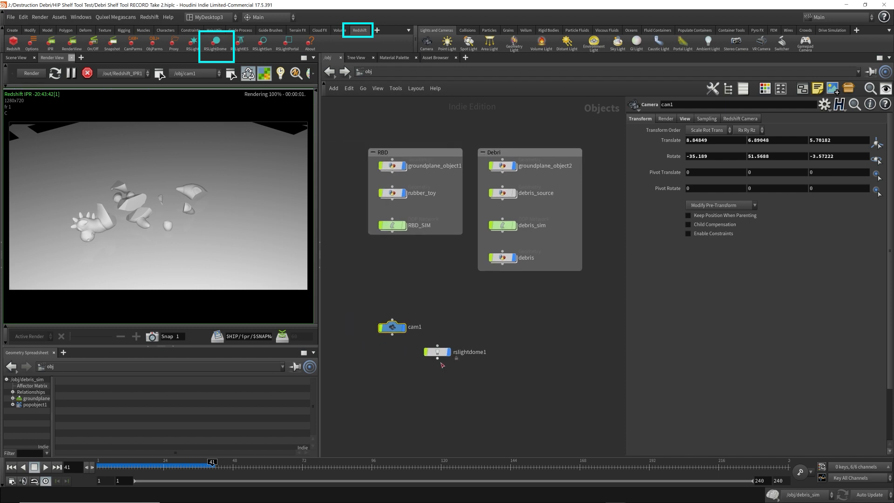
pyautogui.moveTo(433, 356); pyautogui.dragTo(388, 361)
pyautogui.click(487, 313)
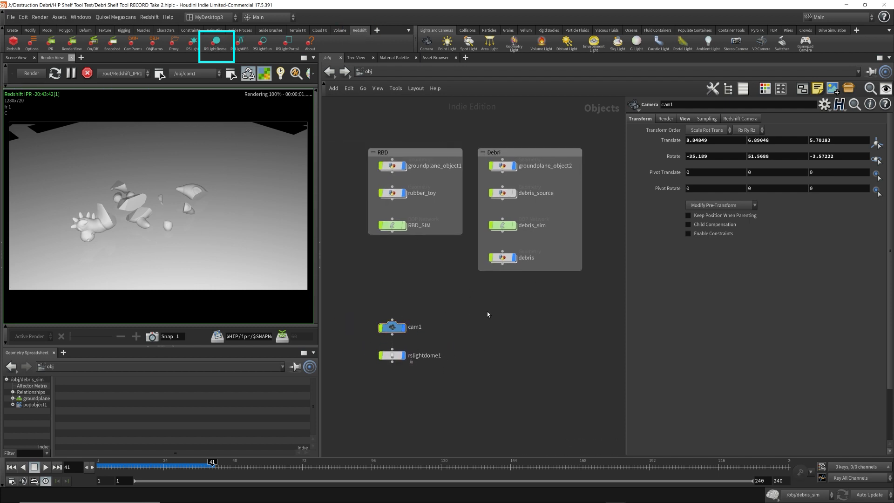
pyautogui.moveTo(487, 313); pyautogui.dragTo(470, 335, button='middle')
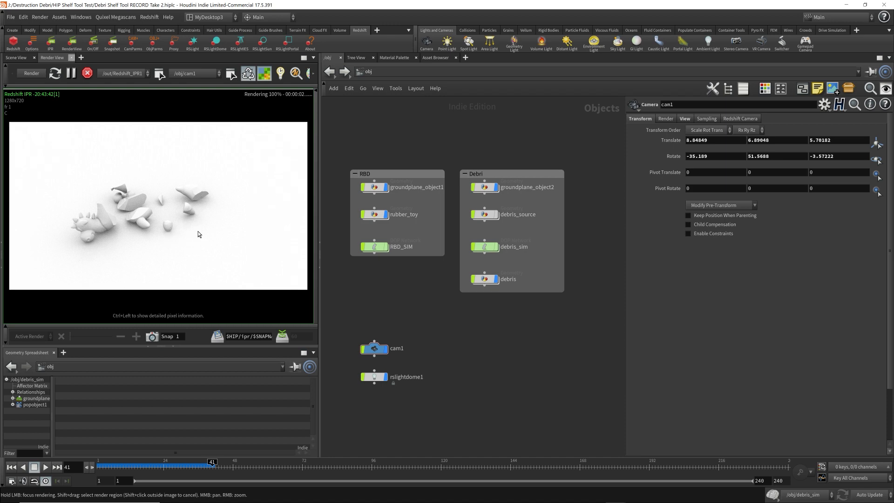
# Inspect the debris particles up close in the viewport and compare them with the Redshift render
pyautogui.click(16, 57)
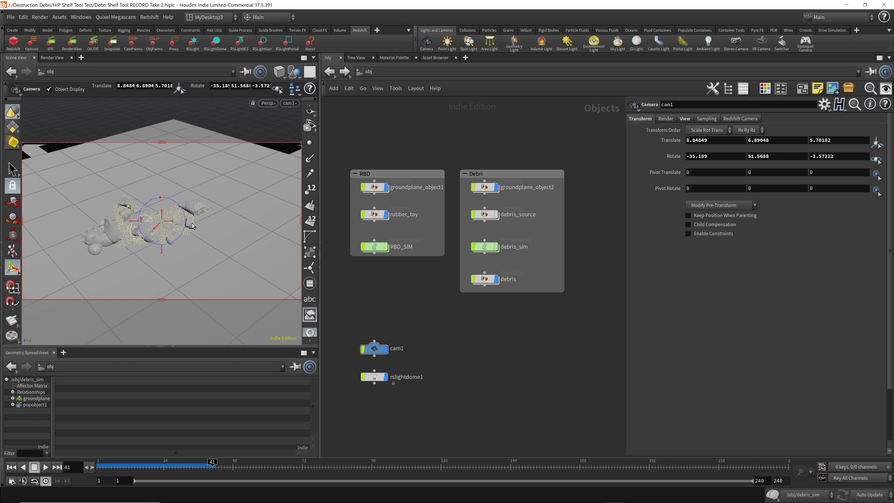
pyautogui.keyDown('alt'); pyautogui.moveTo(165, 222); pyautogui.dragTo(259, 211, button='middle'); pyautogui.keyUp('alt')
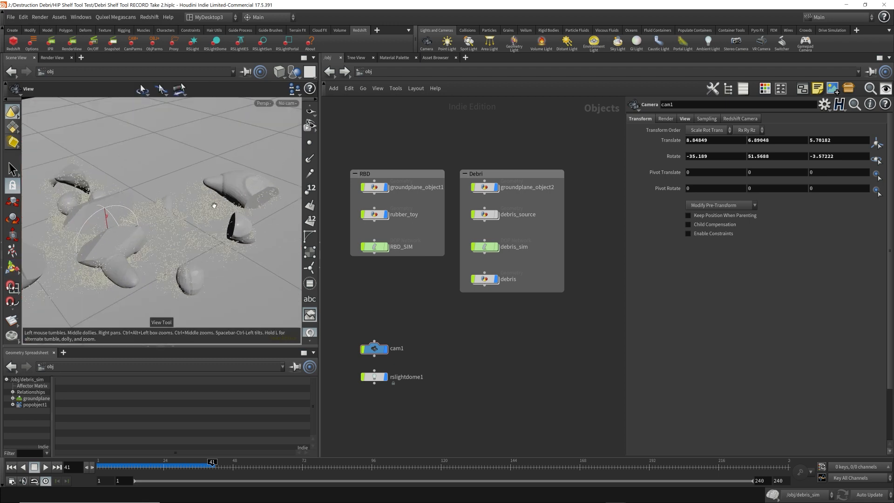
pyautogui.click(52, 57)
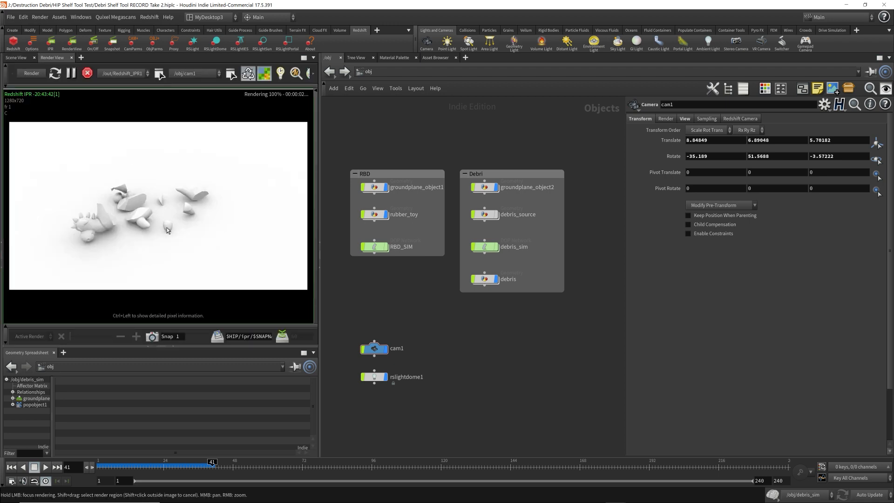
# Rename the debris object in the Debri network box to debris_particles
pyautogui.click(487, 281)
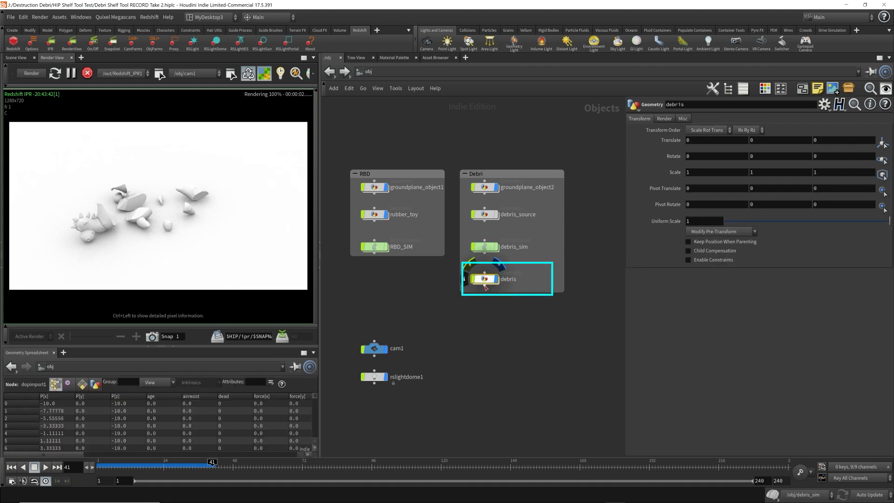
pyautogui.doubleClick(517, 280)
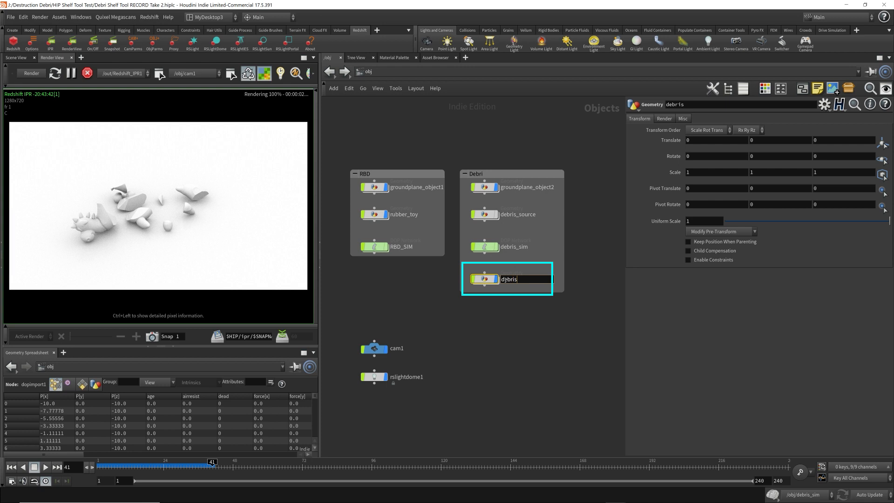
pyautogui.write('_particles')
pyautogui.press('Return')
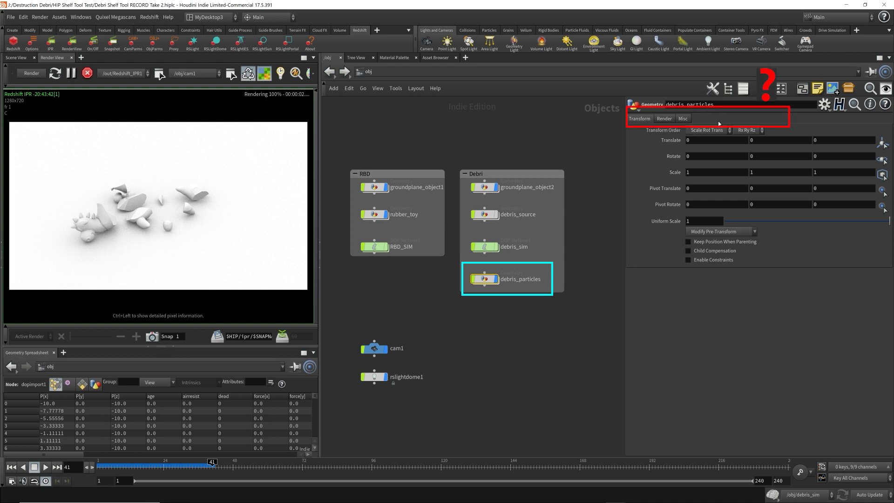
# Examine the Redshift object parameters on debris_source
pyautogui.click(484, 214)
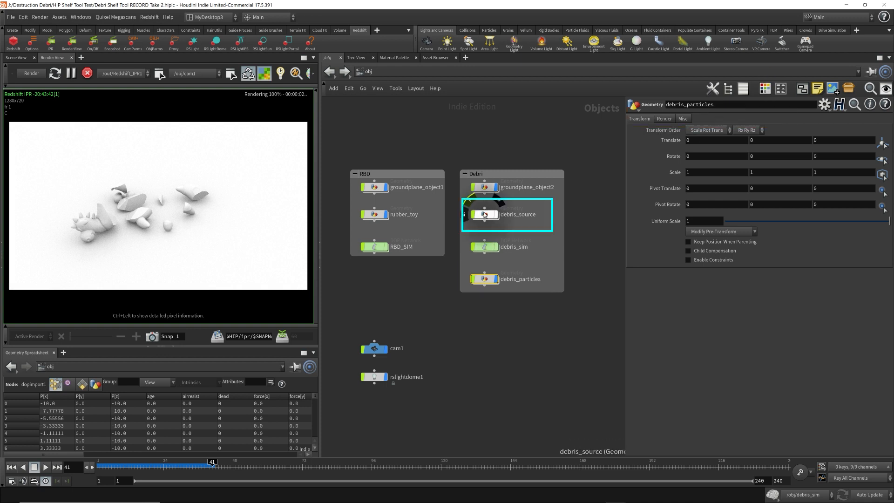
pyautogui.click(715, 119)
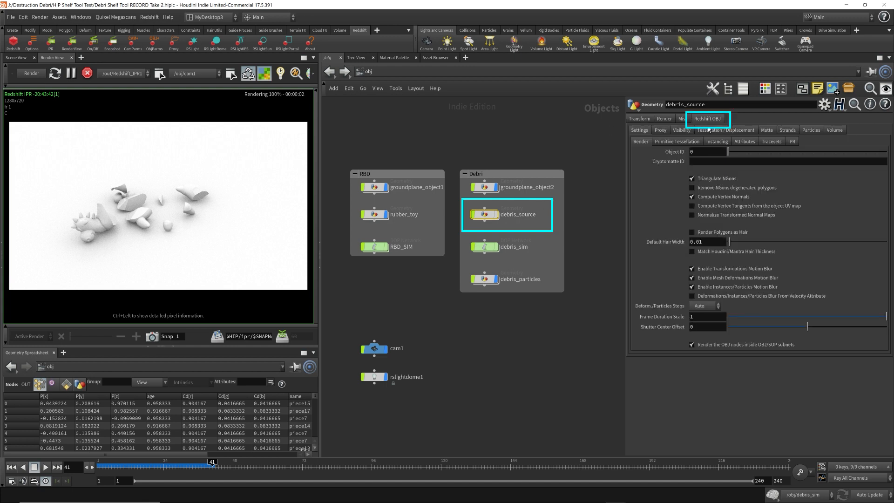
pyautogui.click(639, 119)
# Add the Redshift object parameters to debris_particles and display its Redshift OBJ settings
pyautogui.click(484, 279)
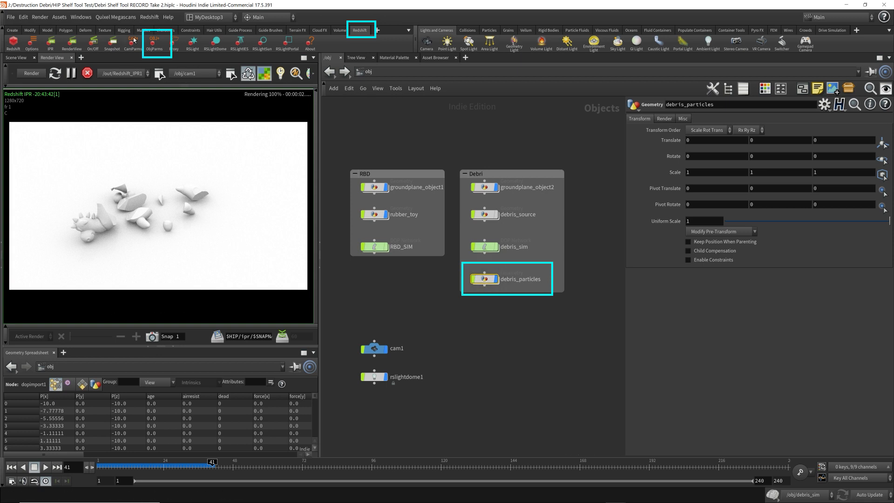
pyautogui.click(154, 43)
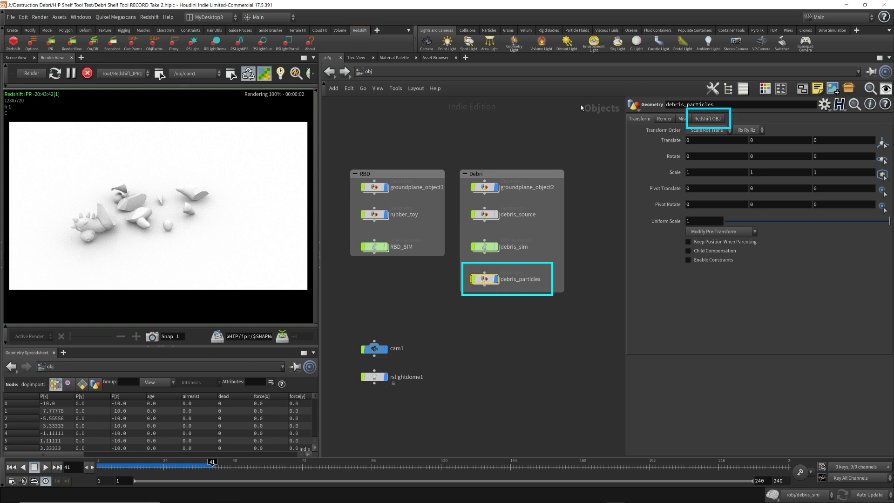
pyautogui.click(706, 119)
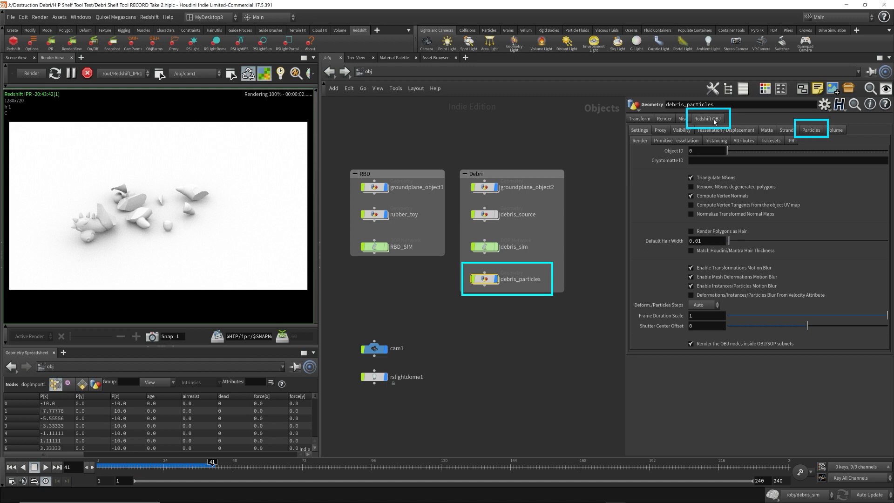
# Enable Render Object as Particles in the Redshift particle settings of debris_particles and restart the Redshift render
pyautogui.click(810, 130)
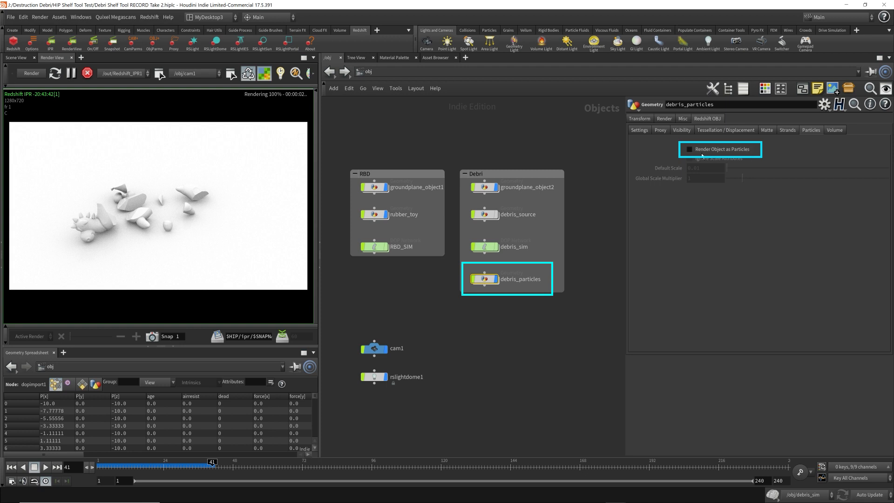
pyautogui.click(703, 149)
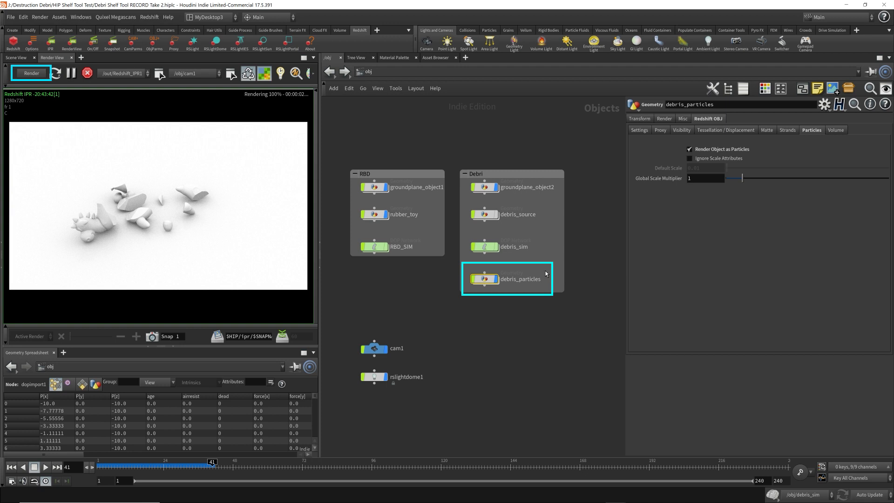
pyautogui.click(31, 73)
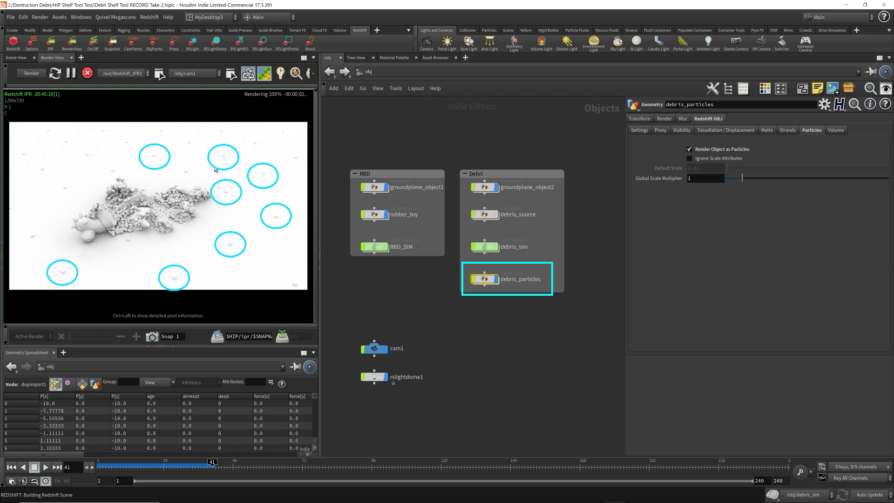
# Look at the scene through cam1 in the 3D viewport with debris_particles selected
pyautogui.click(16, 58)
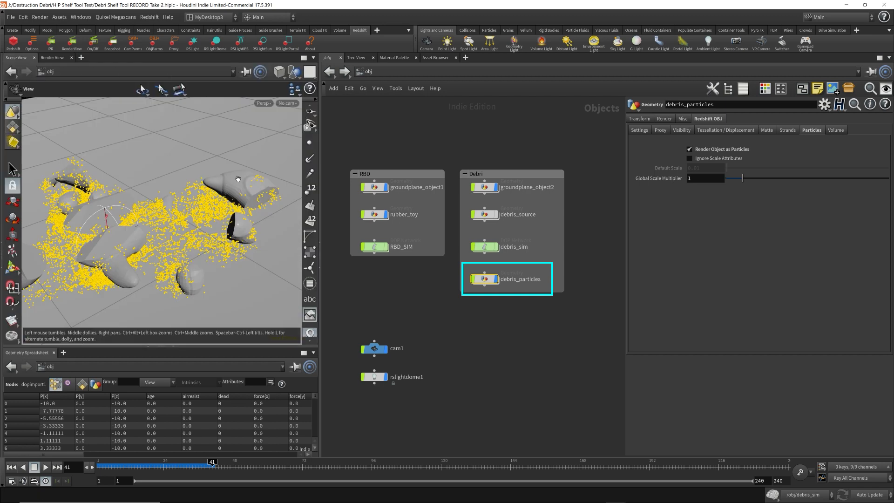
pyautogui.click(287, 103)
pyautogui.click(300, 146)
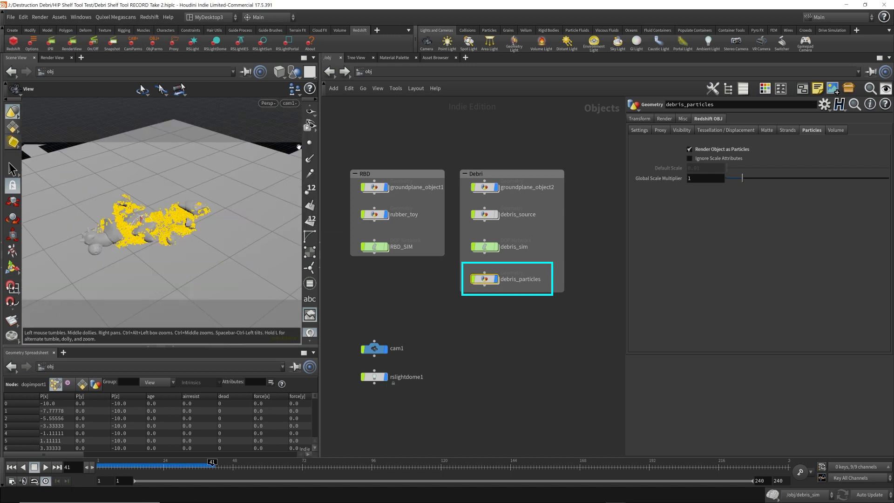
pyautogui.click(373, 128)
pyautogui.click(487, 282)
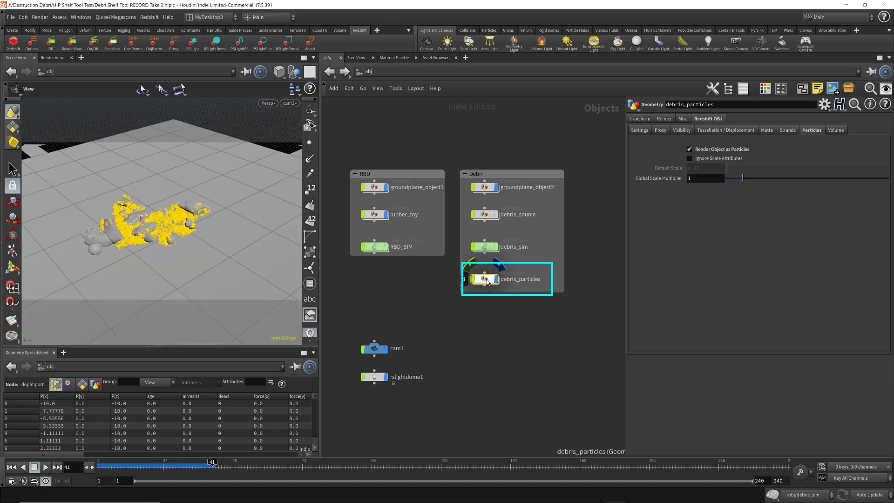
# Display the geometry points in the viewport and set the point marker size to 9
pyautogui.click(310, 144)
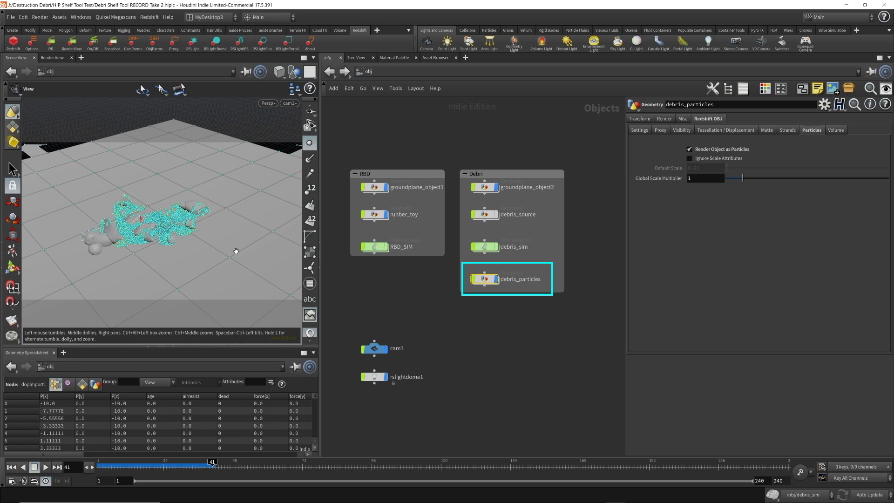
pyautogui.press('d')
pyautogui.moveTo(107, 129); pyautogui.dragTo(501, 156)
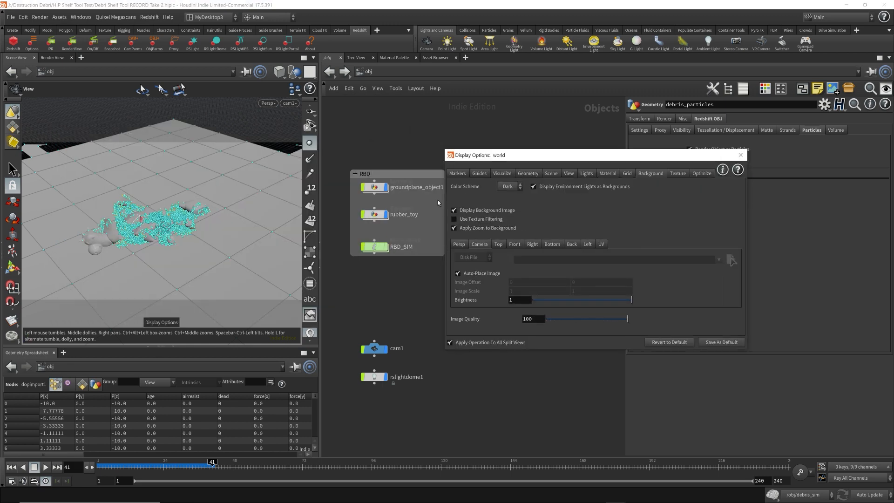
pyautogui.click(480, 174)
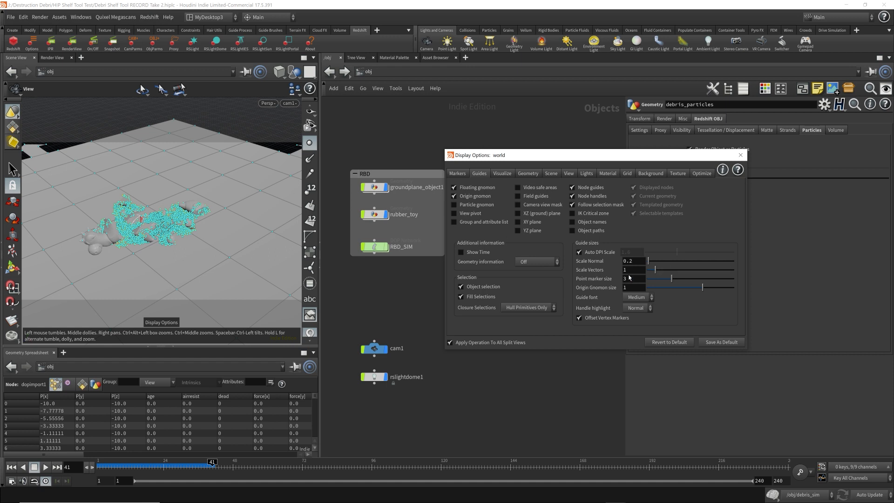
pyautogui.moveTo(632, 279); pyautogui.dragTo(562, 279)
pyautogui.write('9')
pyautogui.press('Return')
pyautogui.click(741, 155)
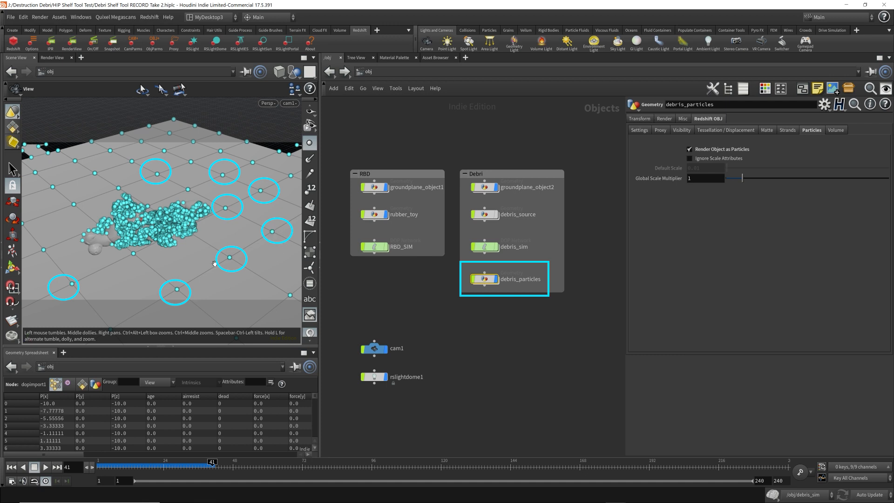
# Examine the Object Mask of dopimport1 in debris_particles and the groundplane1 branch inside debris_sim, and return to the object level
pyautogui.doubleClick(486, 279)
pyautogui.moveTo(425, 218); pyautogui.dragTo(378, 197, button='middle')
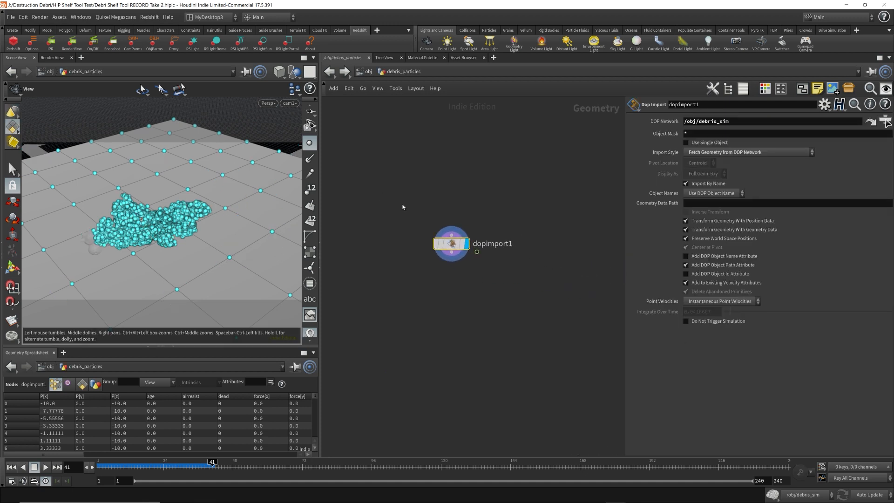
pyautogui.moveTo(401, 202); pyautogui.dragTo(560, 280)
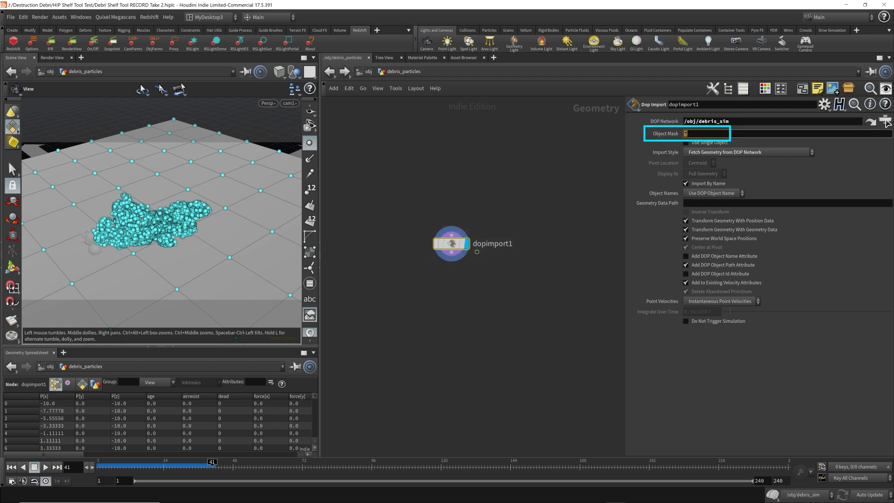
pyautogui.click(368, 72)
pyautogui.doubleClick(484, 248)
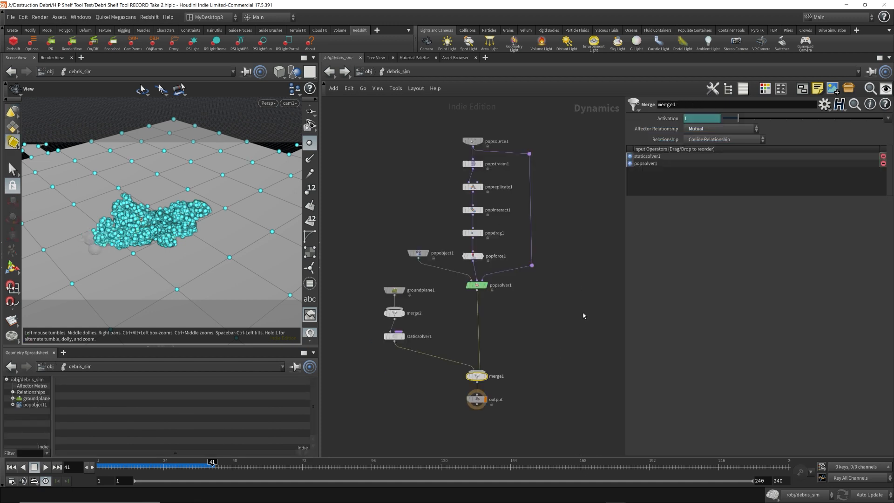
pyautogui.moveTo(380, 280); pyautogui.dragTo(433, 366)
pyautogui.click(423, 431)
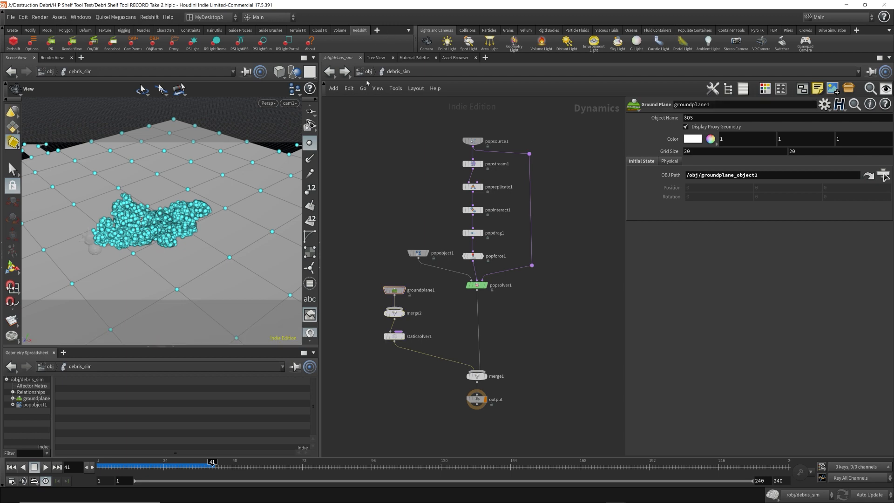
pyautogui.press('u')
pyautogui.moveTo(717, 187)
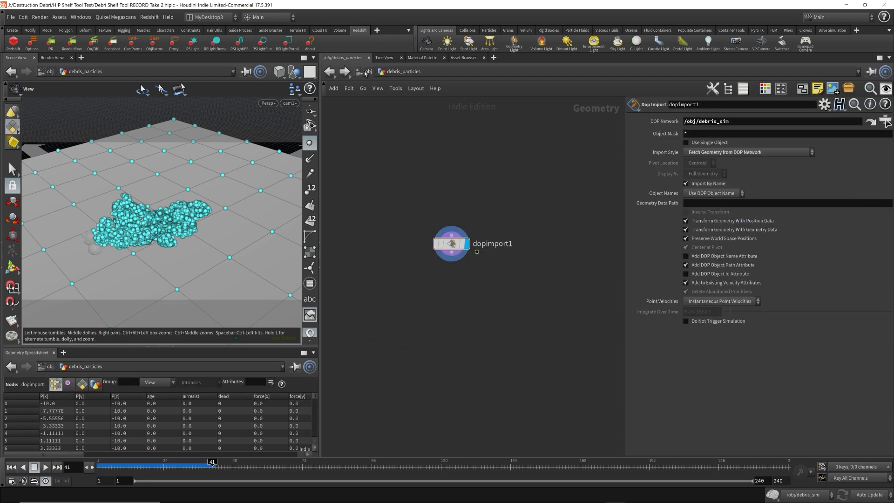
pyautogui.click(368, 71)
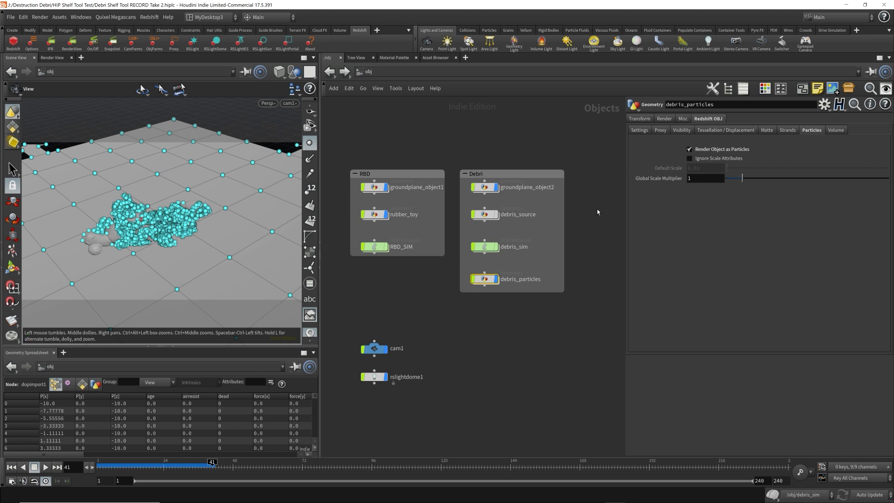
# Examine the popobject1 and groundplane1 entries of debris_sim in an enlarged Geometry Spreadsheet
pyautogui.click(495, 243)
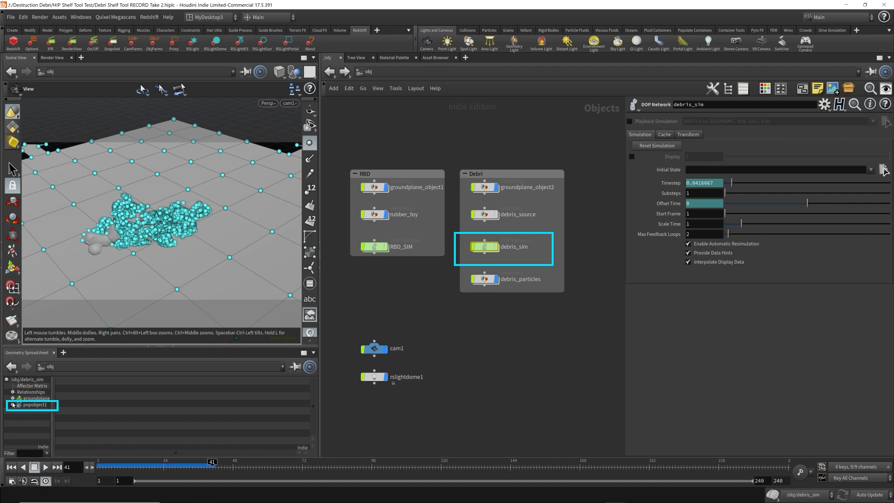
pyautogui.moveTo(110, 347); pyautogui.dragTo(110, 314)
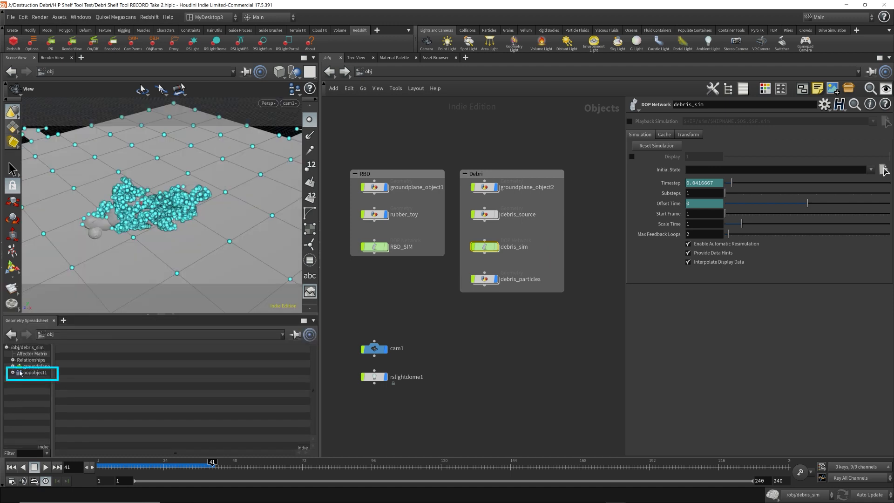
pyautogui.click(34, 374)
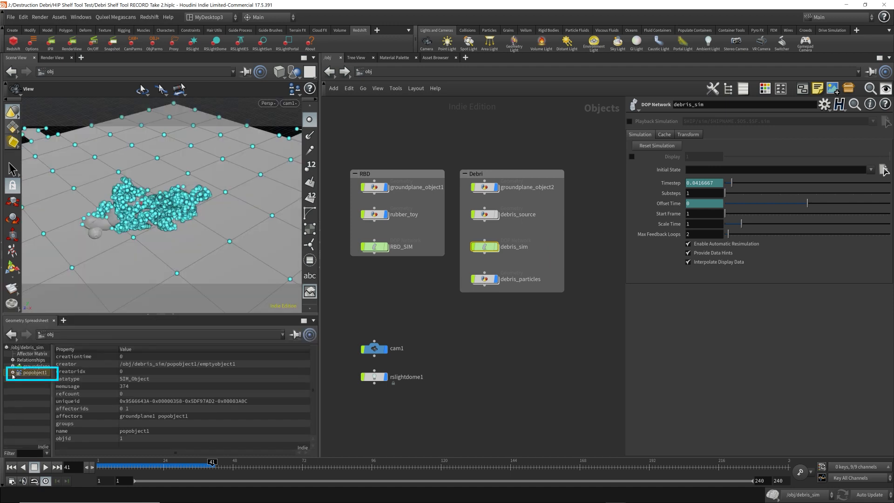
pyautogui.click(12, 373)
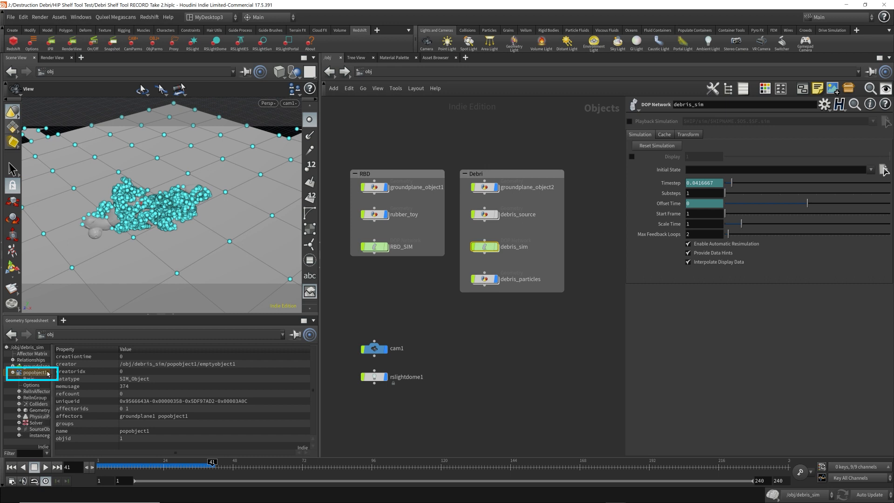
pyautogui.click(13, 372)
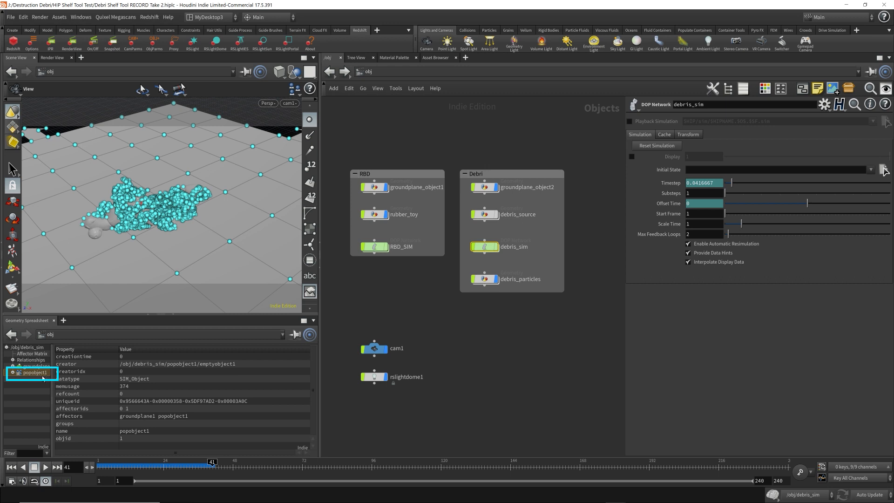
pyautogui.click(32, 367)
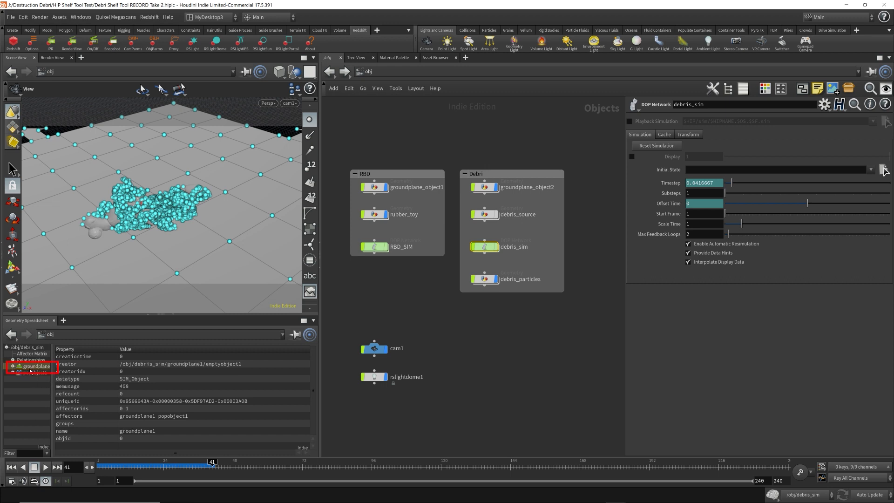
# Check the particle object's name in debris_sim, set the Object Mask of dopimport1 in debris_particles to pop*, and return to the object level
pyautogui.doubleClick(485, 279)
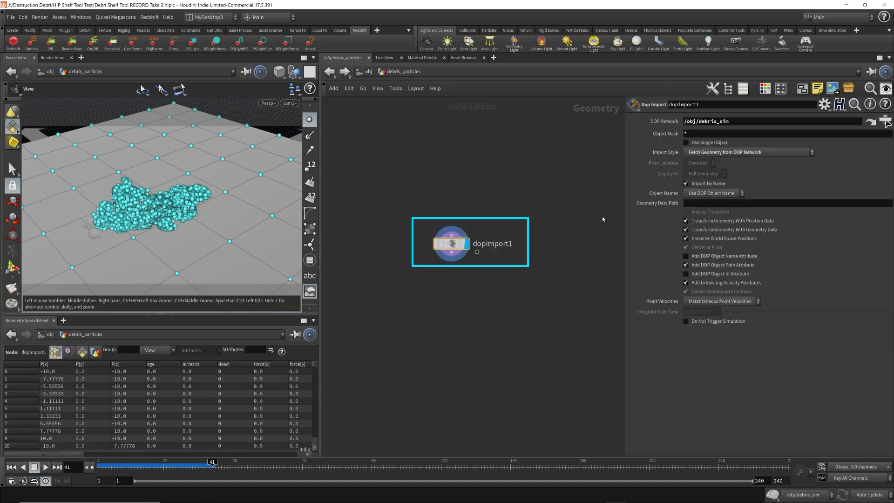
pyautogui.moveTo(697, 135); pyautogui.dragTo(651, 156)
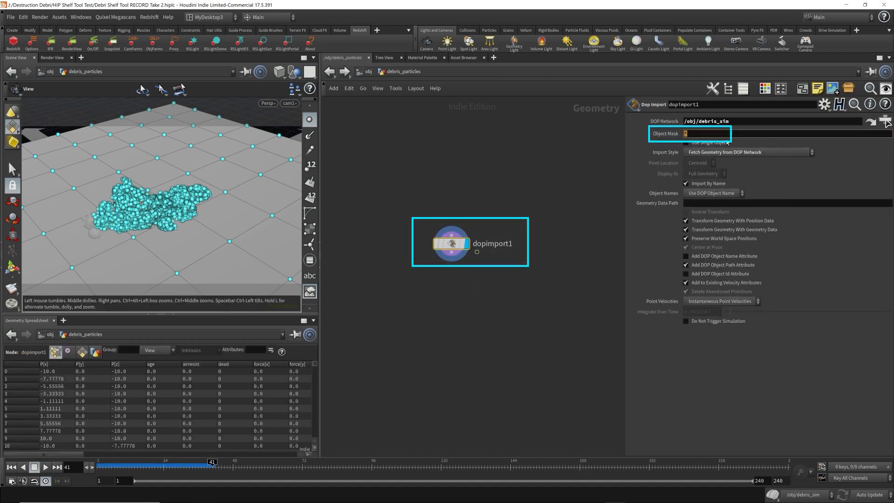
pyautogui.click(367, 72)
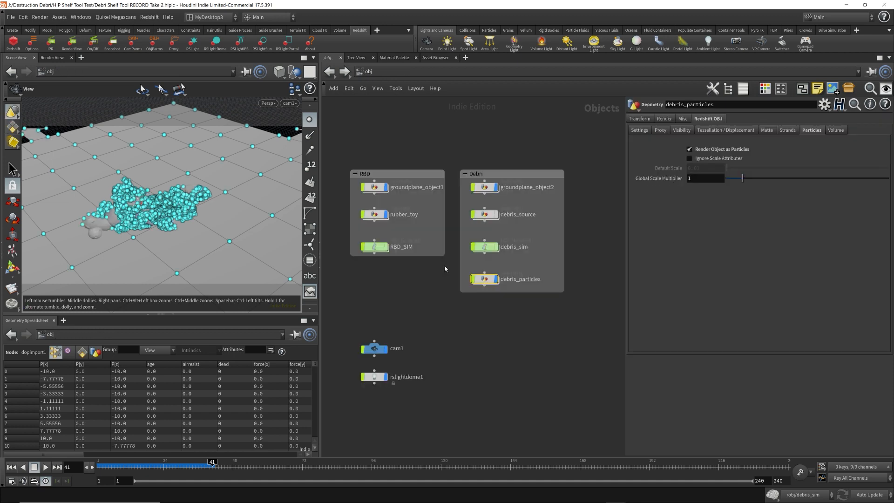
pyautogui.click(484, 247)
pyautogui.click(35, 372)
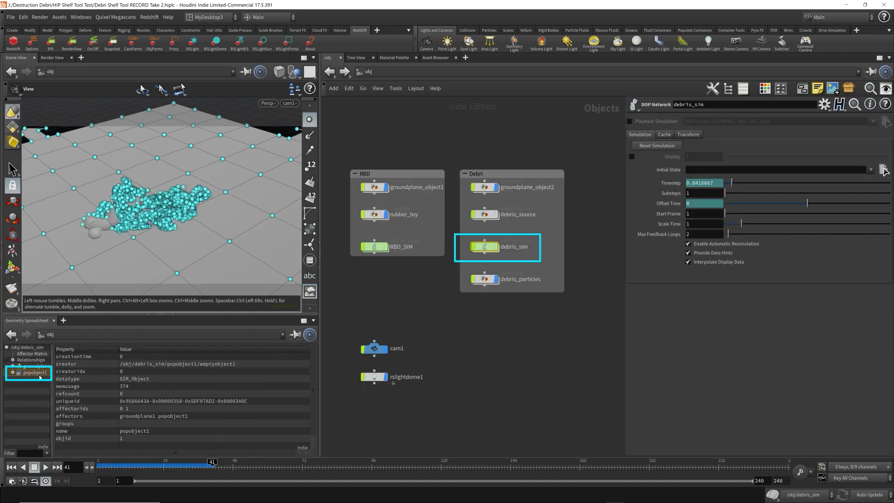
pyautogui.doubleClick(485, 279)
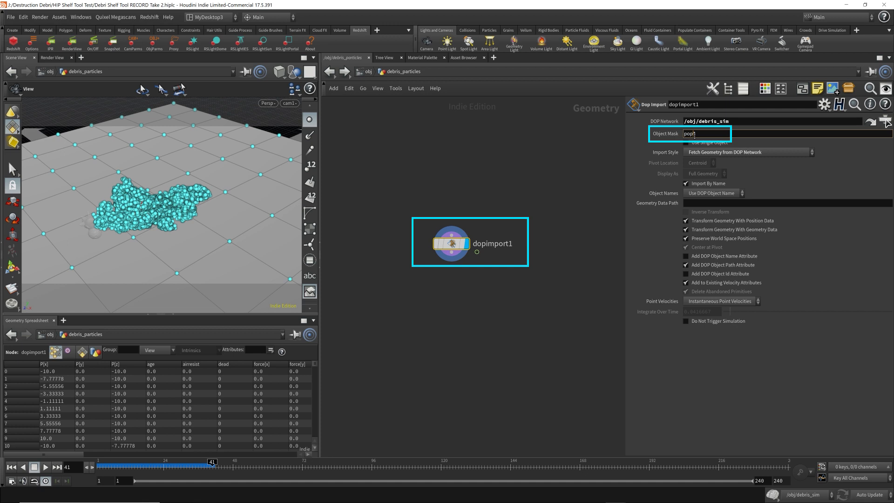
pyautogui.press('Return')
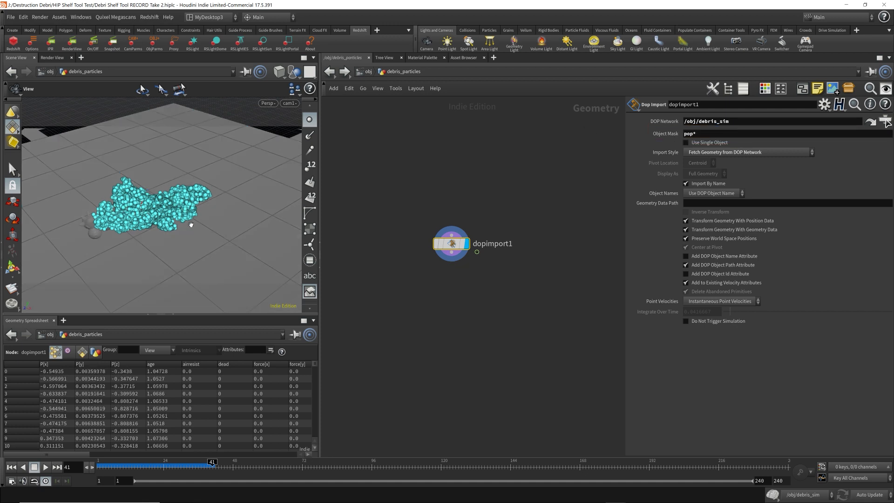
pyautogui.click(368, 72)
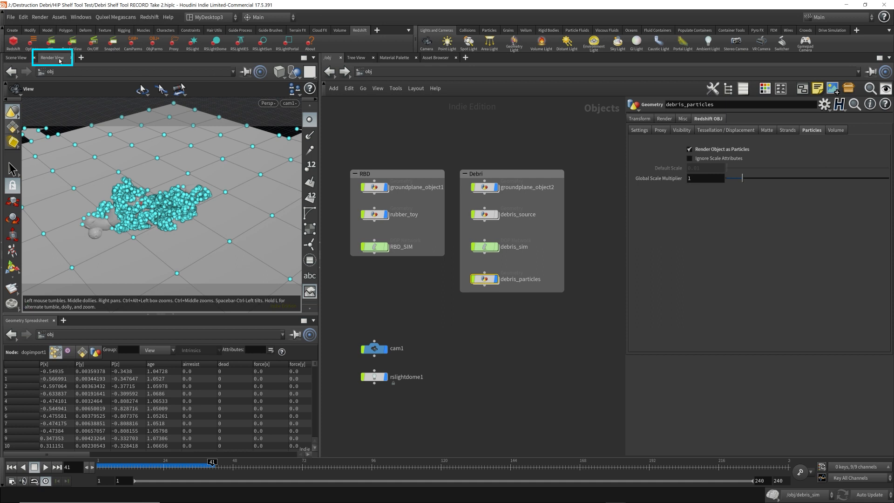
# With the Redshift render in view, test a Global Scale Multiplier of 0.1 on debris_particles and set it to 0.2
pyautogui.click(59, 60)
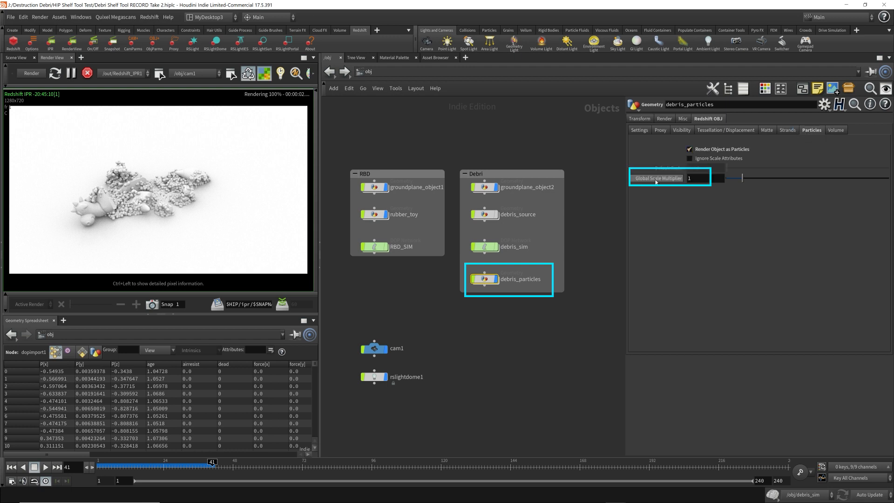
pyautogui.click(706, 179)
pyautogui.write('0.1')
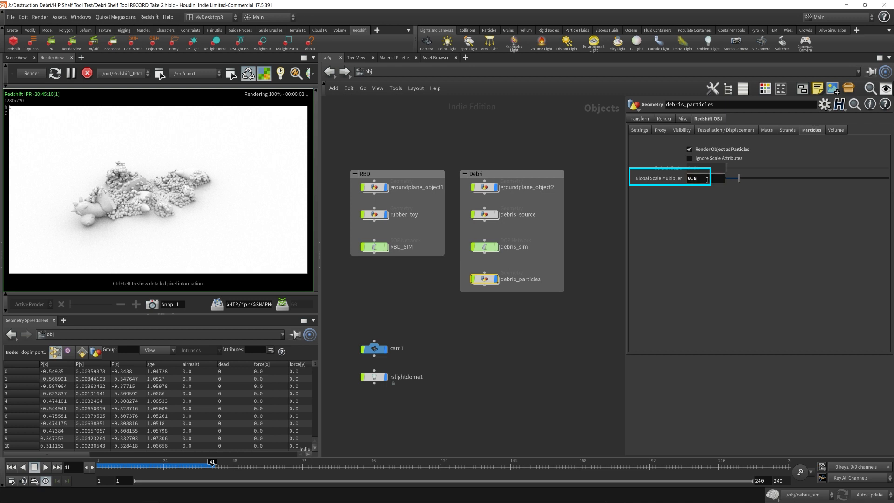
pyautogui.press('Return')
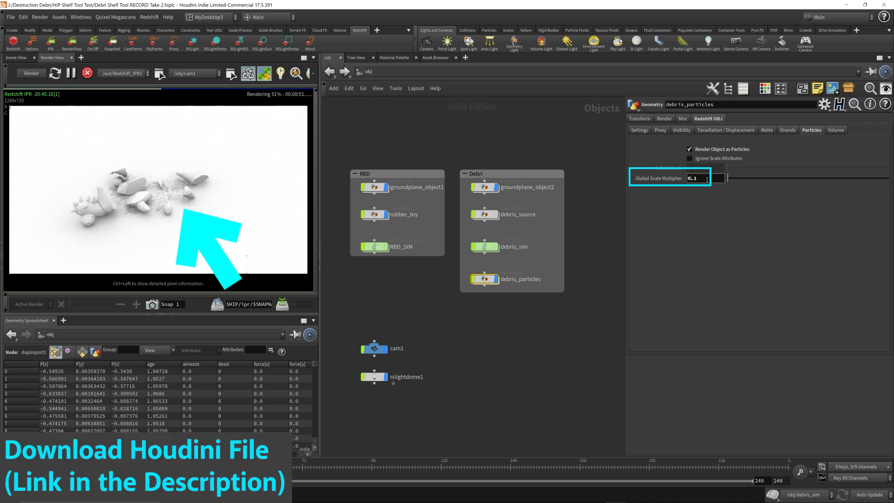
pyautogui.press('Up')
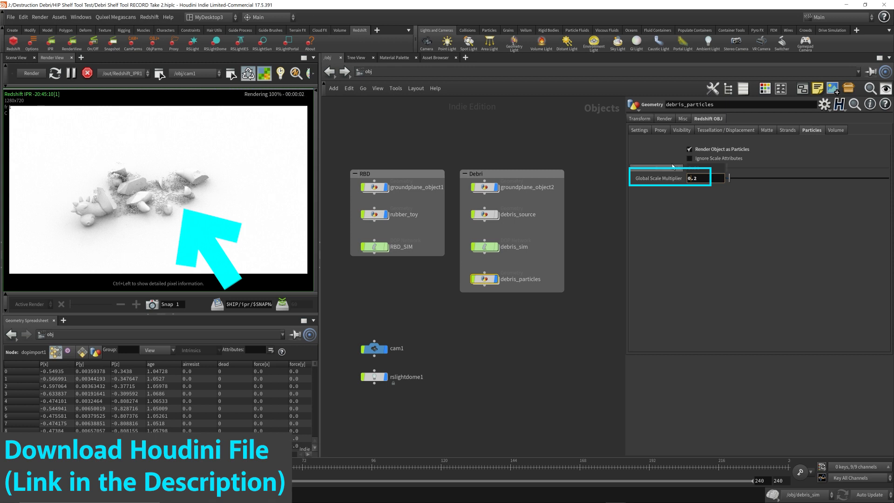
pyautogui.click(563, 160)
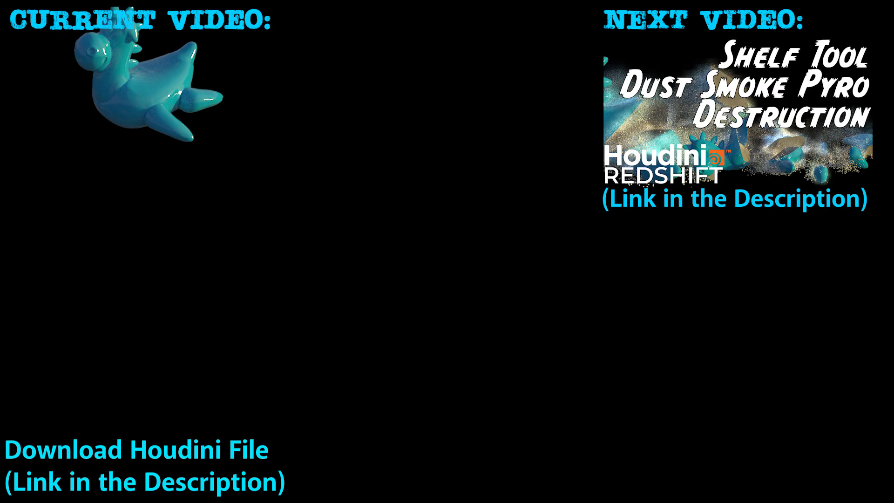